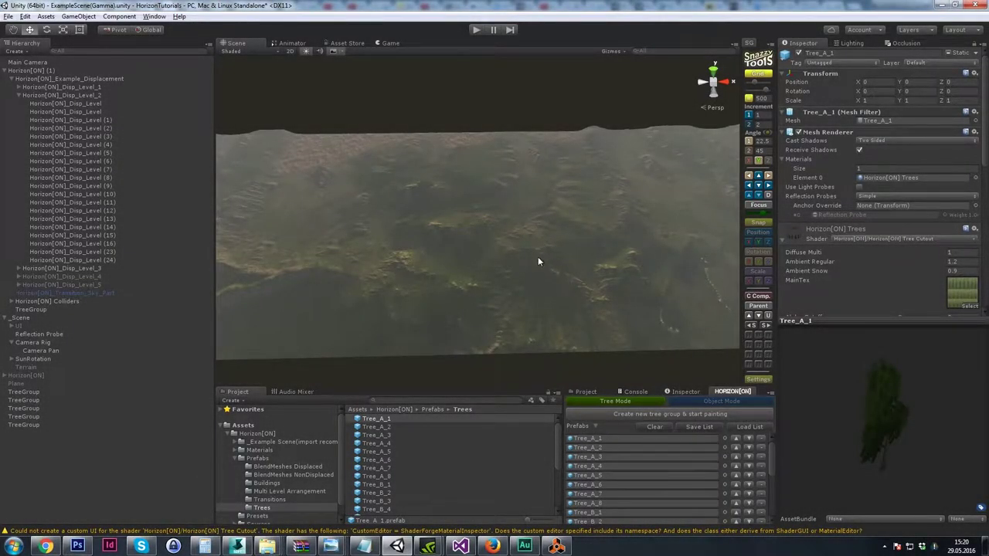
# - Examine the displaced terrain around the scene, along with the Horizon[ON]_Disp_Level_4 and Horizon[ON] Colliders objects
pyautogui.press('alt')
pyautogui.keyDown('alt'); pyautogui.moveTo(590, 252); pyautogui.dragTo(575, 188); pyautogui.keyUp('alt')
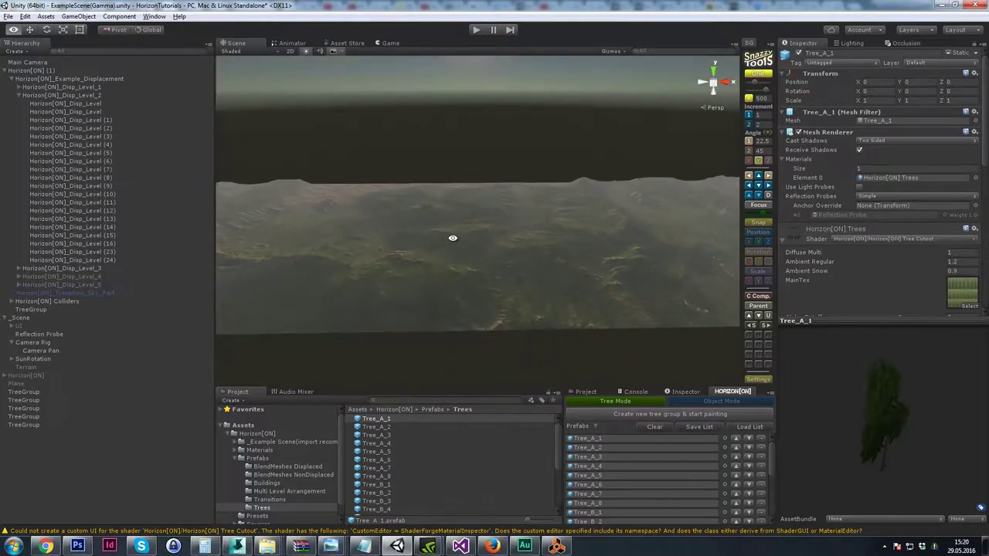
pyautogui.keyDown('alt'); pyautogui.moveTo(492, 234); pyautogui.dragTo(520, 238); pyautogui.keyUp('alt')
pyautogui.keyDown('alt'); pyautogui.moveTo(407, 281); pyautogui.dragTo(487, 267); pyautogui.keyUp('alt')
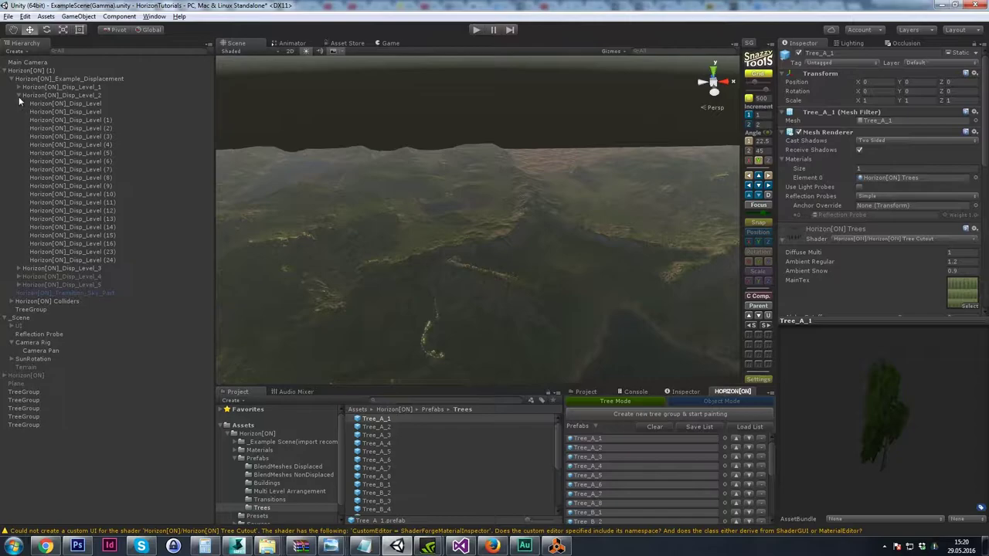
pyautogui.keyDown('alt'); pyautogui.moveTo(337, 193); pyautogui.dragTo(337, 227); pyautogui.keyUp('alt')
pyautogui.click(70, 277)
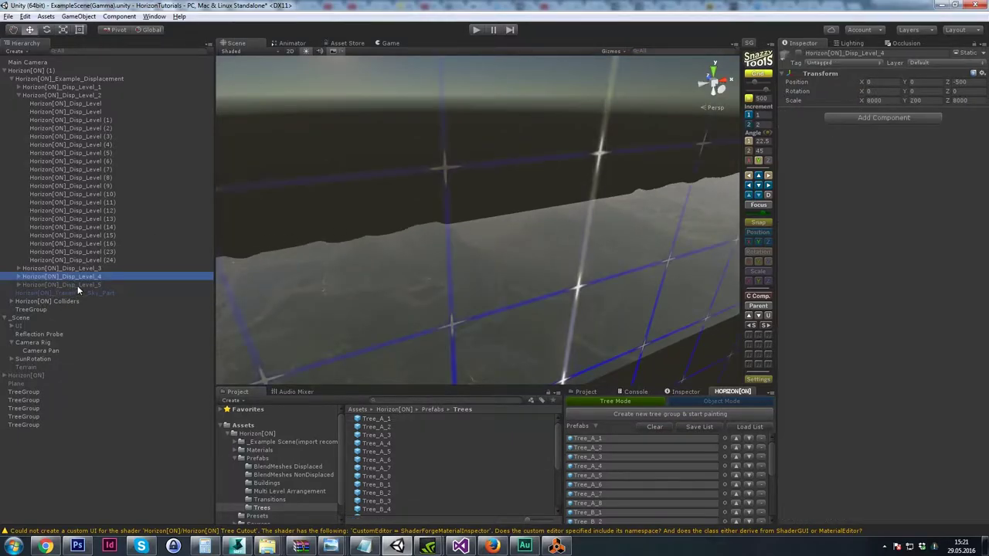
pyautogui.keyDown('alt'); pyautogui.moveTo(363, 308); pyautogui.dragTo(376, 263); pyautogui.keyUp('alt')
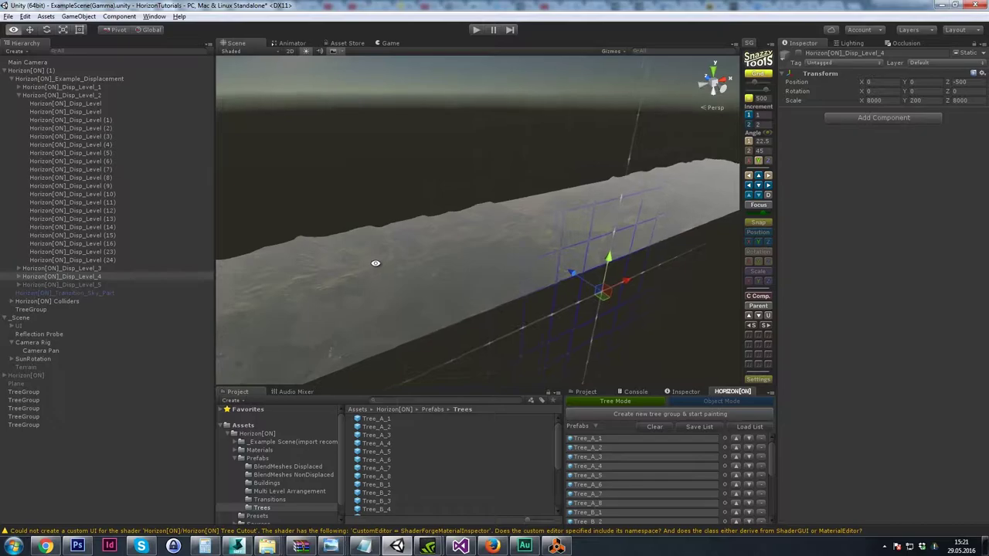
pyautogui.click(67, 300)
pyautogui.keyDown('alt'); pyautogui.moveTo(441, 274); pyautogui.dragTo(294, 291); pyautogui.keyUp('alt')
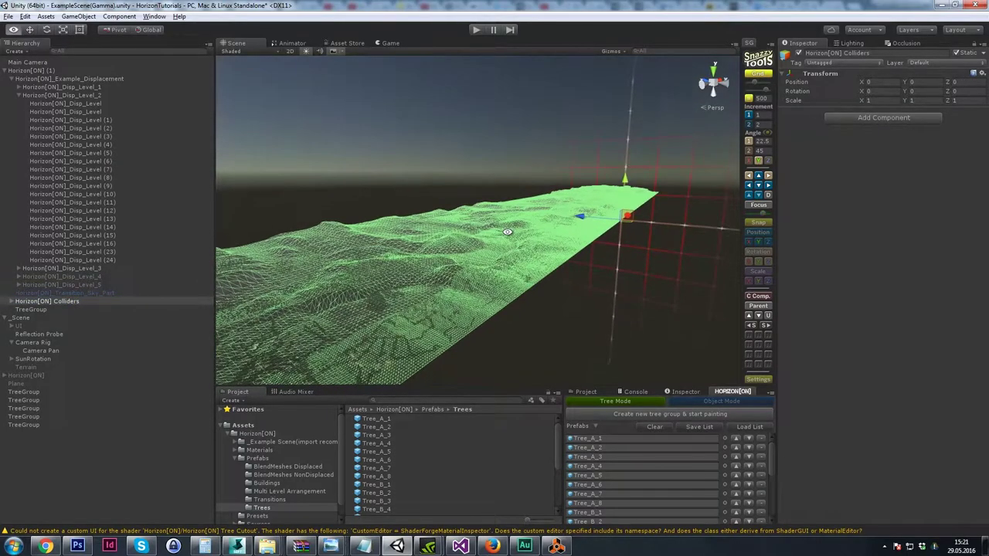
# - Review the settings of the Horizon[ON] (1) object, down to the displacement baking options in Horizon[ON] Tools
pyautogui.click(31, 71)
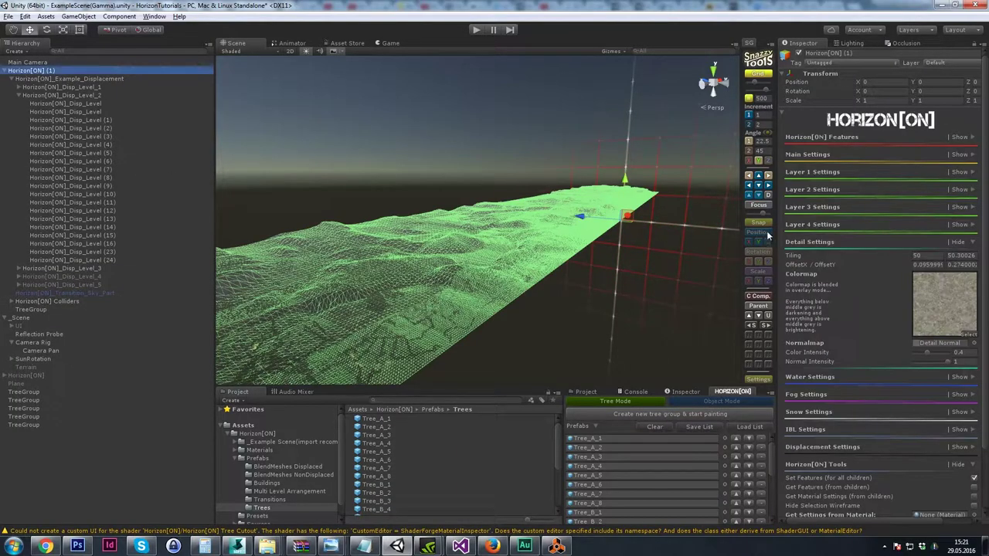
pyautogui.scroll(-3, 915, 325)
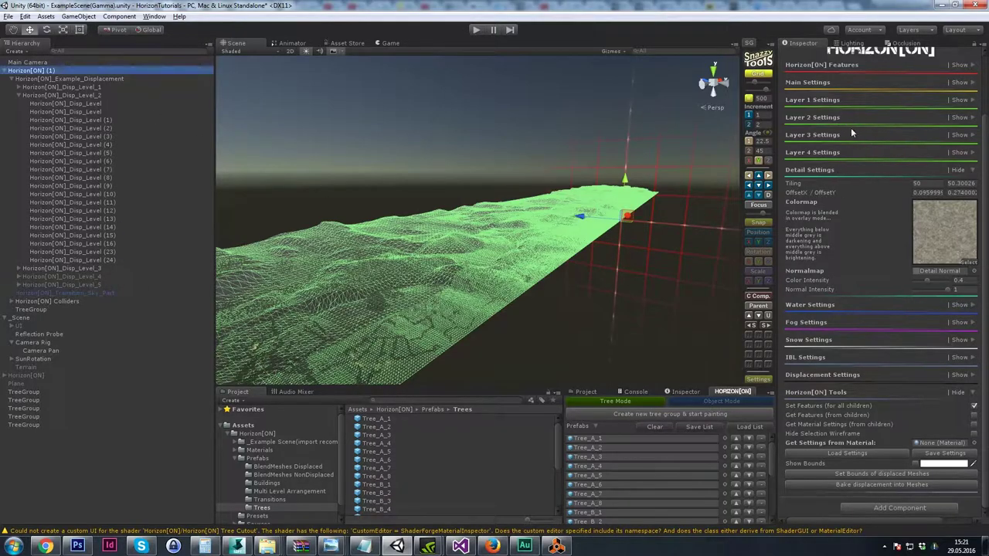
pyautogui.scroll(3, 845, 232)
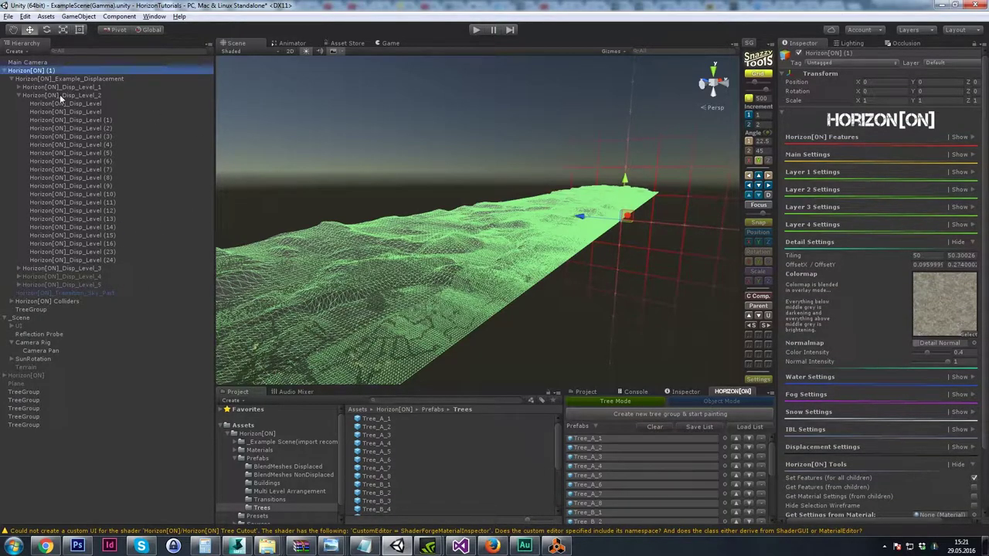
pyautogui.scroll(-3, 850, 295)
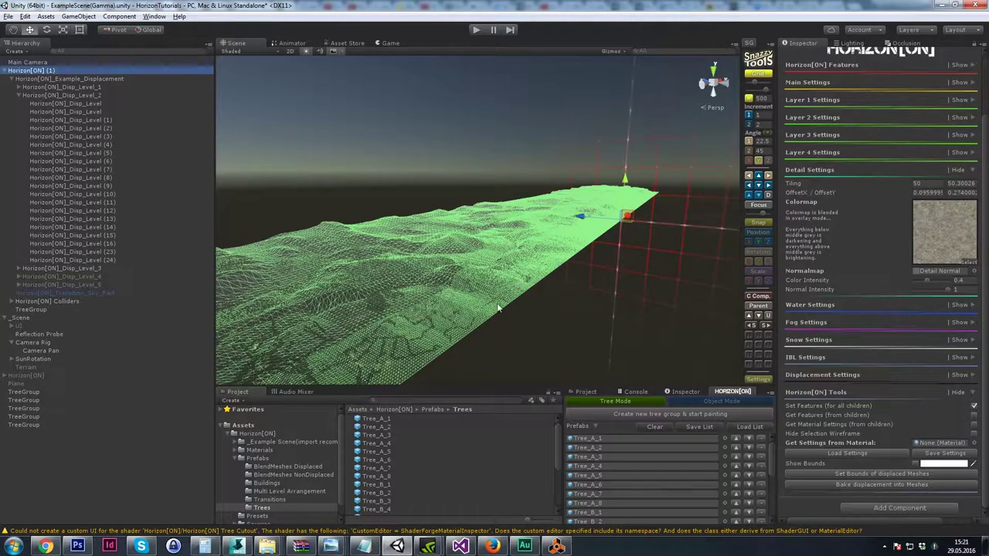
# - Inspect several Disp_Level_Start mesh colliders inside Horizon[ON] Colliders and the whole group's collision wireframe, then collapse the group
pyautogui.click(54, 301)
pyautogui.click(12, 301)
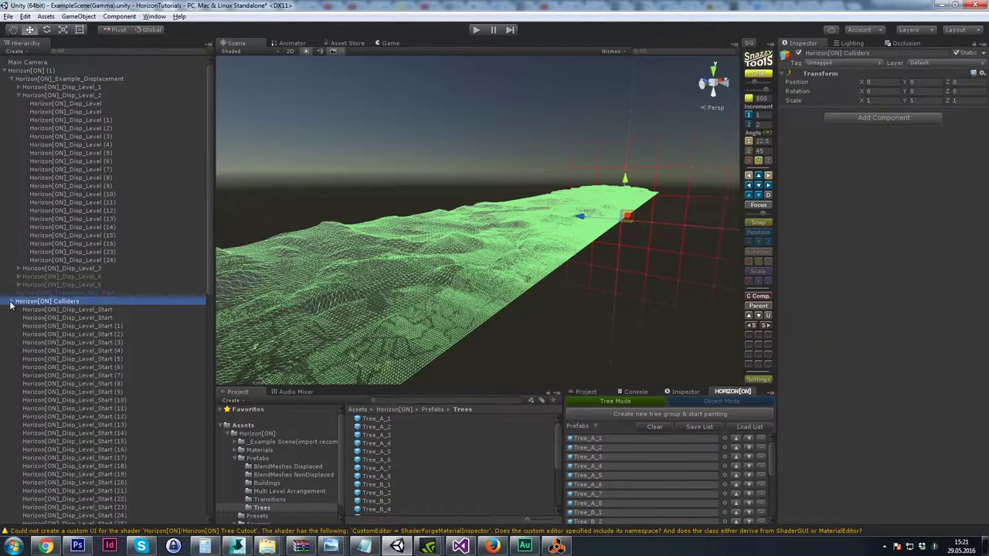
pyautogui.click(43, 311)
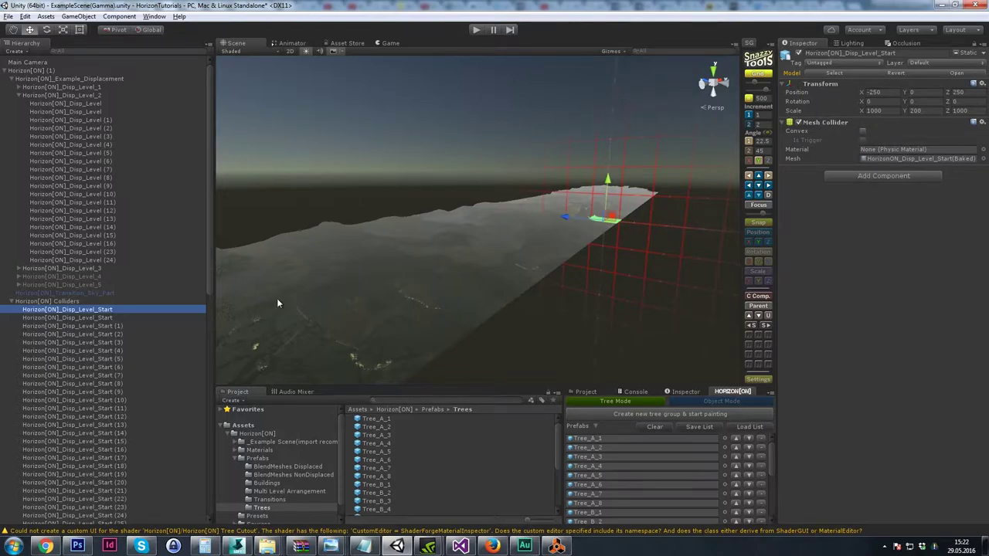
pyautogui.click(102, 318)
pyautogui.click(105, 326)
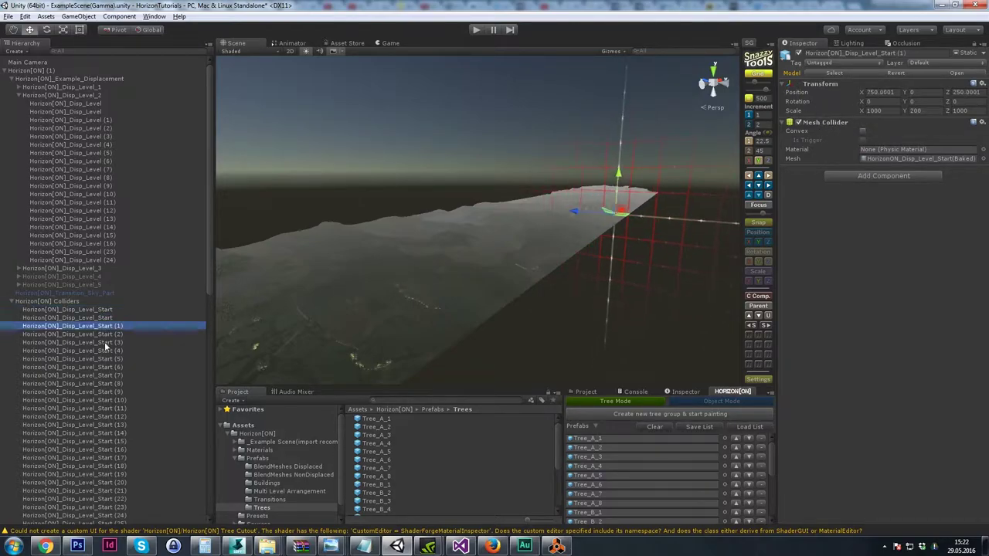
pyautogui.click(105, 343)
pyautogui.click(68, 301)
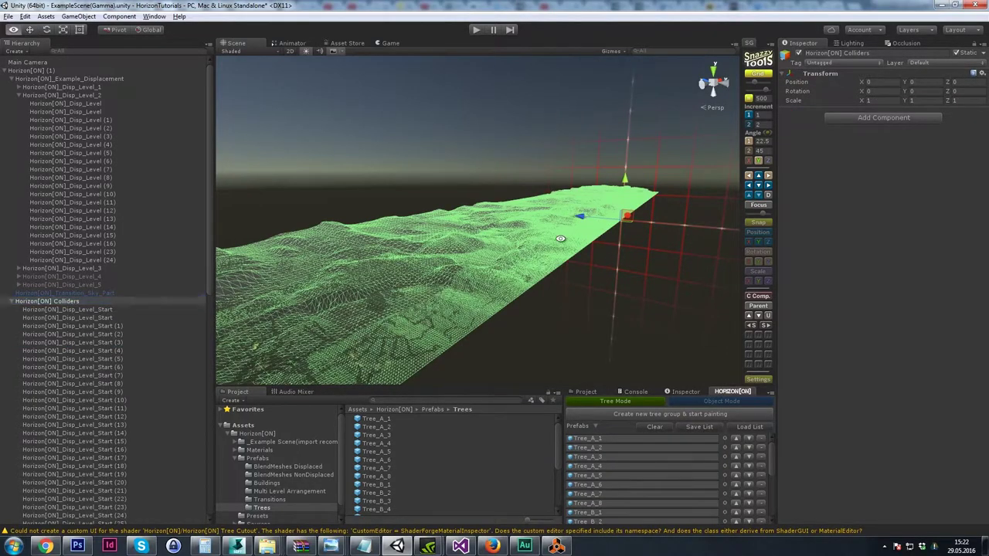
pyautogui.moveTo(428, 254)
pyautogui.keyDown('alt'); pyautogui.mouseDown()
pyautogui.moveTo(534, 270)
pyautogui.moveTo(588, 247)
pyautogui.moveTo(503, 231)
pyautogui.moveTo(433, 240)
pyautogui.mouseUp(); pyautogui.keyUp('alt')
pyautogui.click(13, 304)
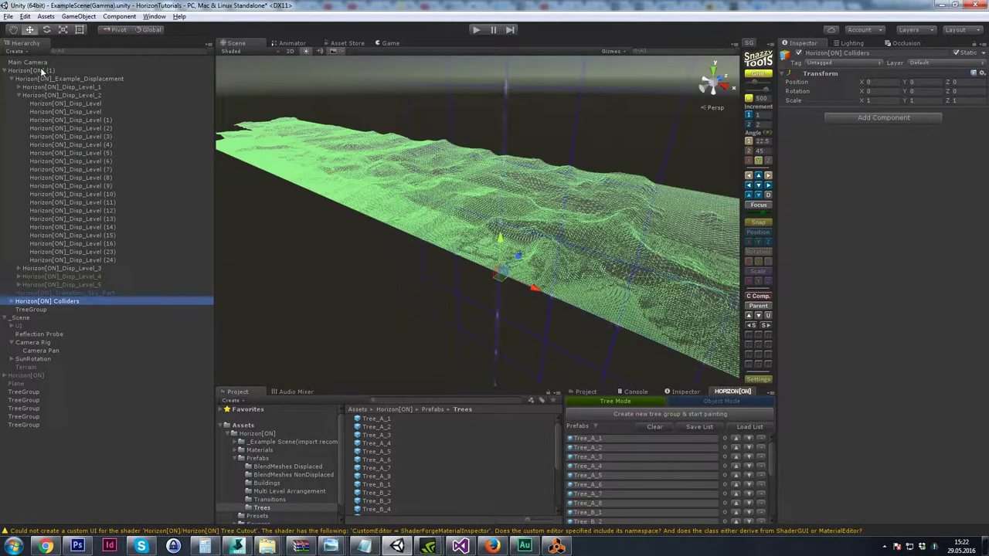
pyautogui.keyDown('alt'); pyautogui.moveTo(281, 184); pyautogui.dragTo(474, 211); pyautogui.keyUp('alt')
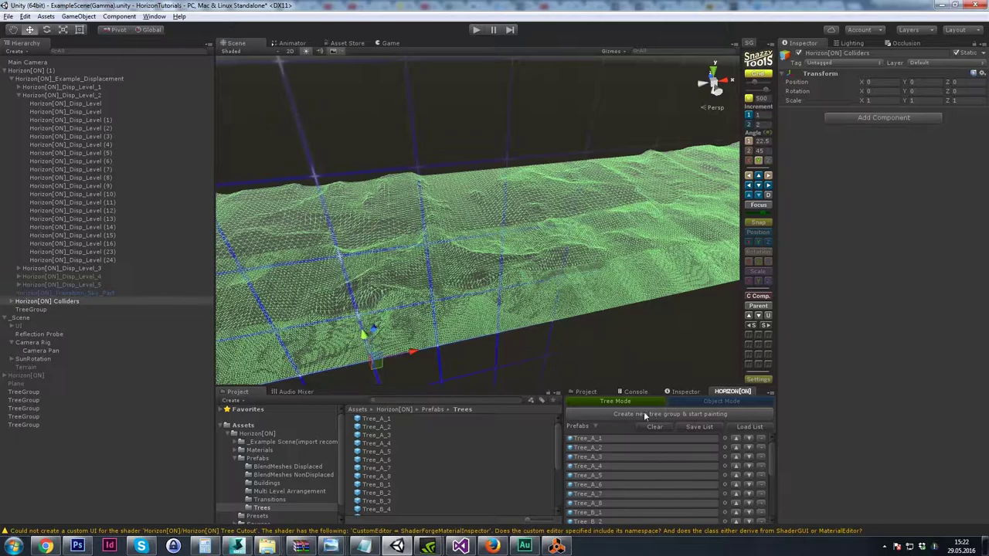
pyautogui.moveTo(566, 181); pyautogui.dragTo(520, 201, button='middle')
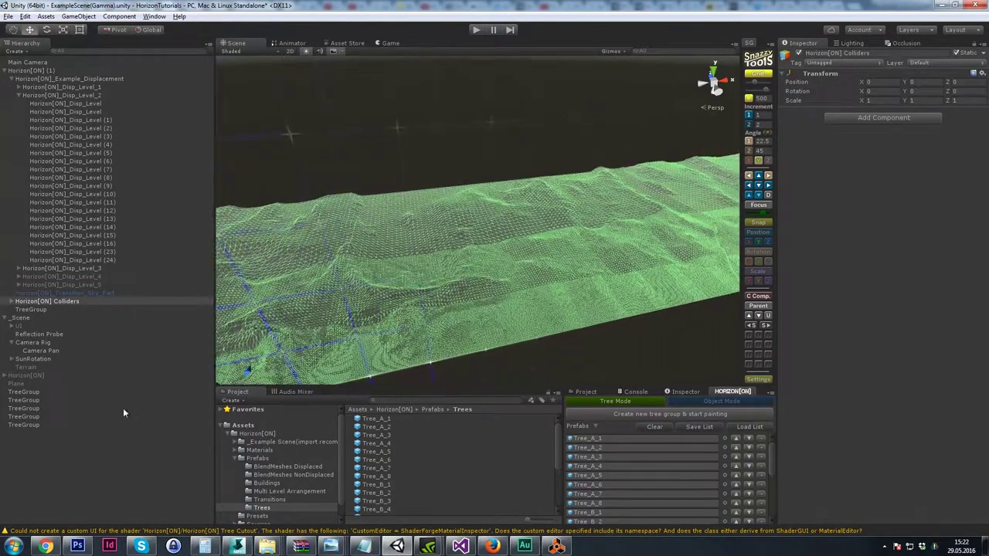
# - Deselect everything and turn off scene lighting and the skybox and fog effects in the Scene view
pyautogui.click(124, 449)
pyautogui.keyDown('alt'); pyautogui.moveTo(350, 371); pyautogui.dragTo(452, 247); pyautogui.keyUp('alt')
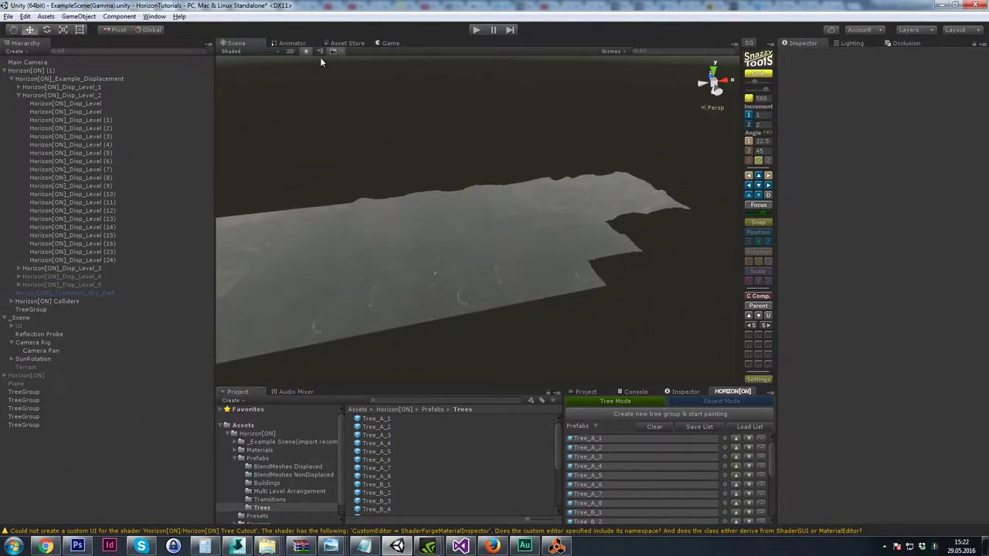
pyautogui.moveTo(341, 197); pyautogui.dragTo(490, 154, button='middle')
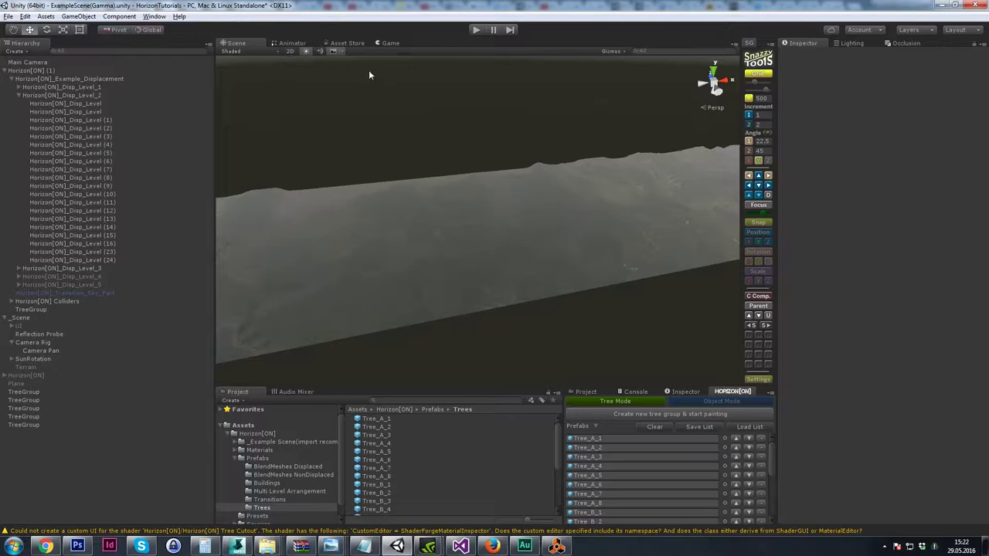
pyautogui.click(305, 51)
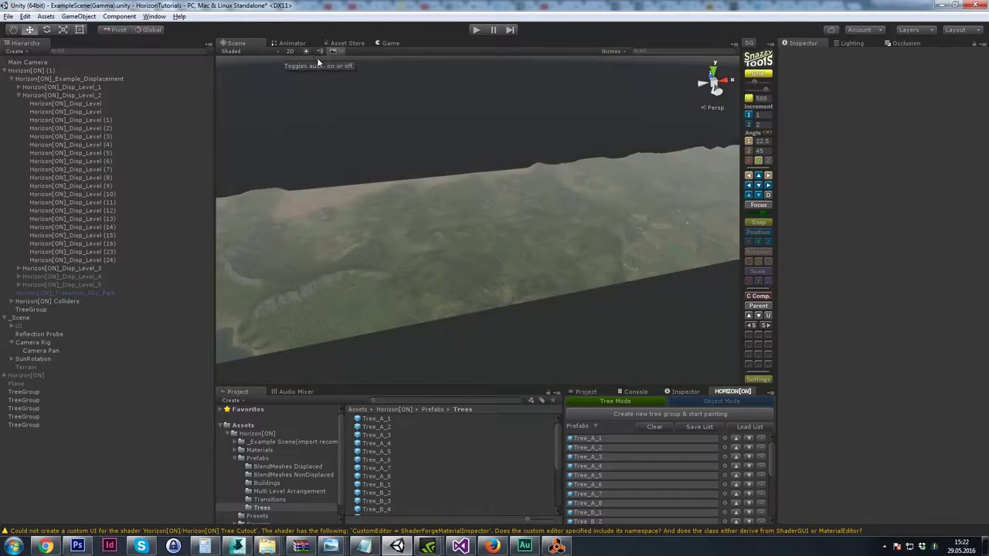
pyautogui.click(333, 51)
pyautogui.keyDown('alt'); pyautogui.moveTo(560, 197); pyautogui.dragTo(614, 196); pyautogui.keyUp('alt')
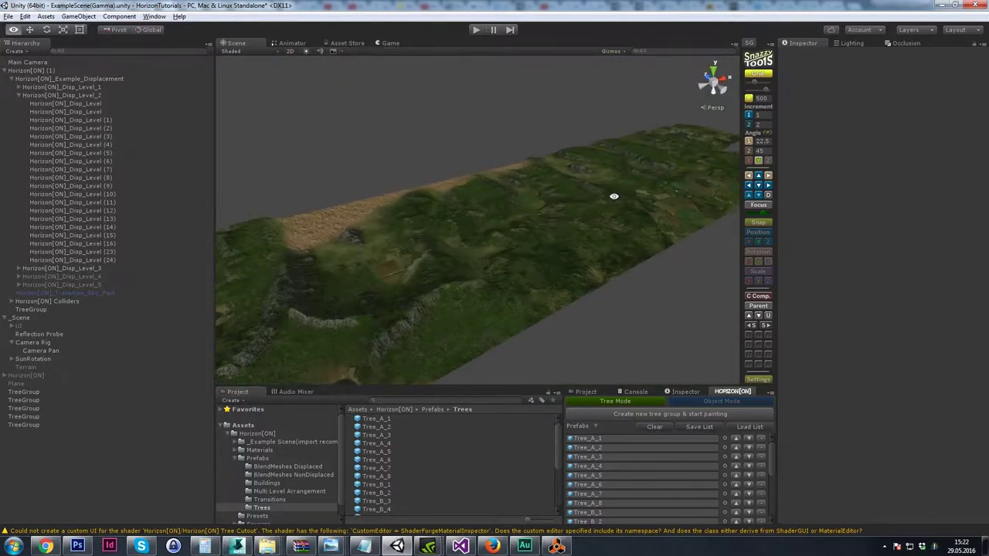
pyautogui.keyDown('alt'); pyautogui.moveTo(614, 196); pyautogui.dragTo(632, 165, button='middle'); pyautogui.keyUp('alt')
pyautogui.keyDown('alt'); pyautogui.moveTo(631, 165); pyautogui.dragTo(735, 290, button='right'); pyautogui.keyUp('alt')
pyautogui.keyDown('alt'); pyautogui.moveTo(734, 290); pyautogui.dragTo(484, 278); pyautogui.keyUp('alt')
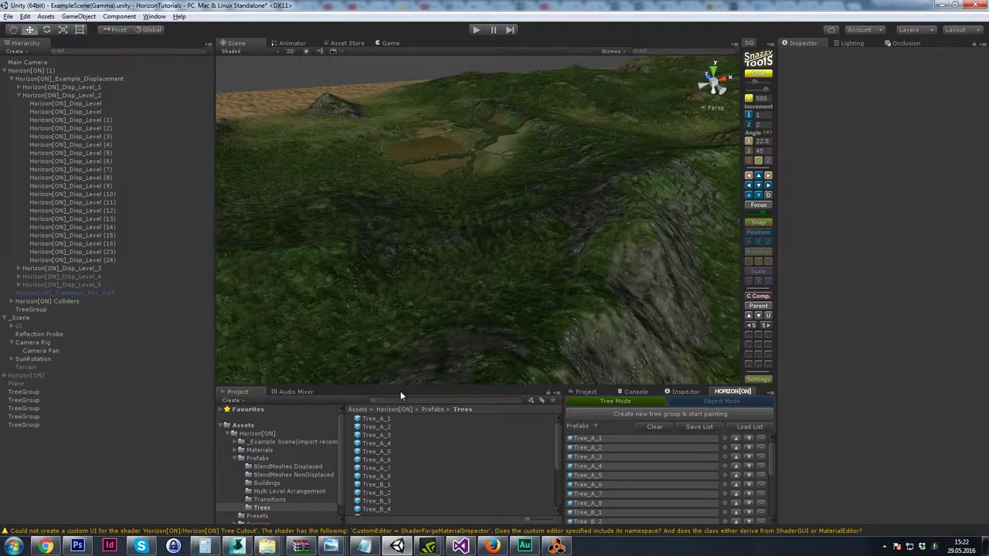
# - Set Diffuse Multi to 3 on the Horizon[ON] Trees material of the Tree_A_1 prefab
pyautogui.click(371, 419)
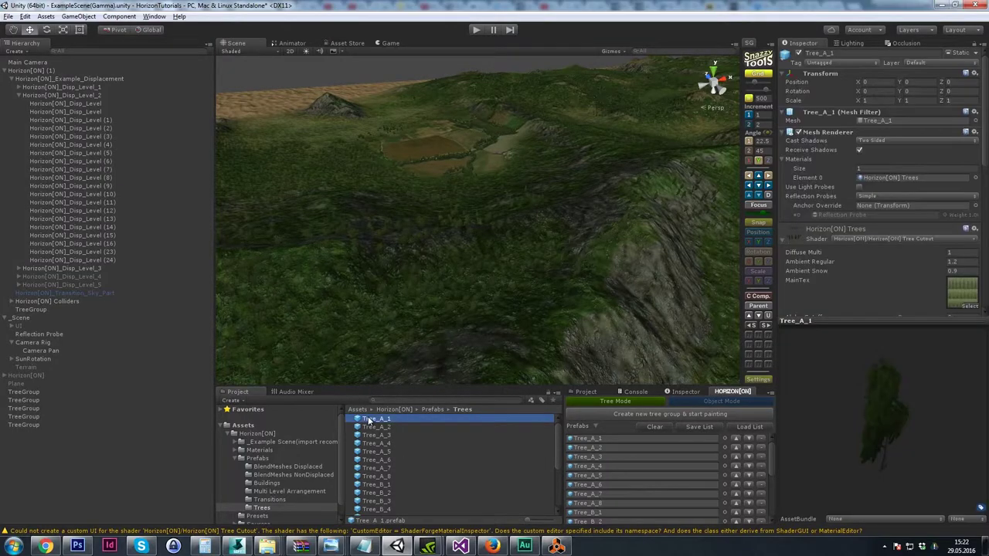
pyautogui.click(954, 252)
pyautogui.write('3')
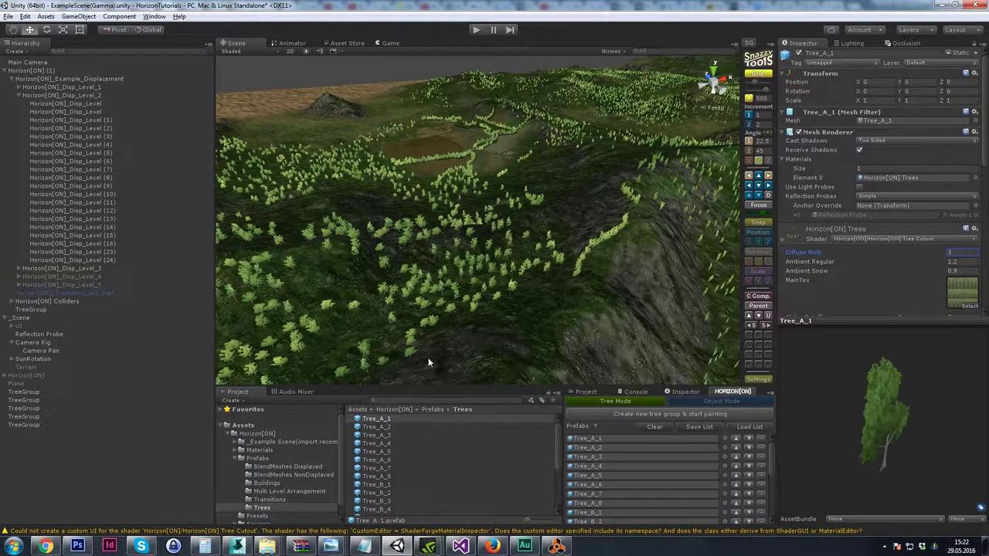
# - Examine the already painted trees, the bare hillside and the neighbouring fields to find an area for painting trees
pyautogui.keyDown('alt'); pyautogui.moveTo(568, 255); pyautogui.dragTo(470, 244); pyautogui.keyUp('alt')
pyautogui.keyDown('alt'); pyautogui.moveTo(445, 277); pyautogui.dragTo(492, 236); pyautogui.keyUp('alt')
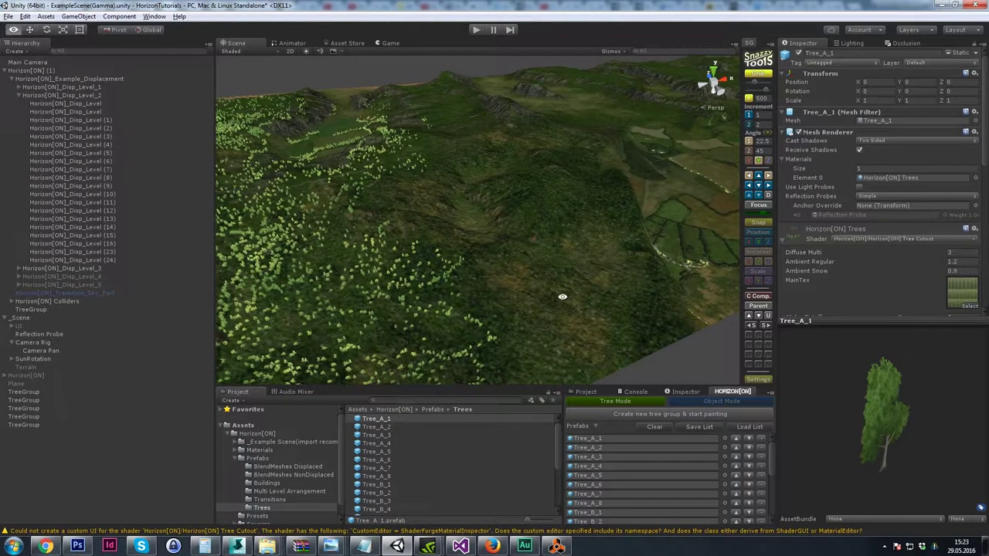
pyautogui.keyDown('alt'); pyautogui.moveTo(563, 293); pyautogui.dragTo(541, 302); pyautogui.keyUp('alt')
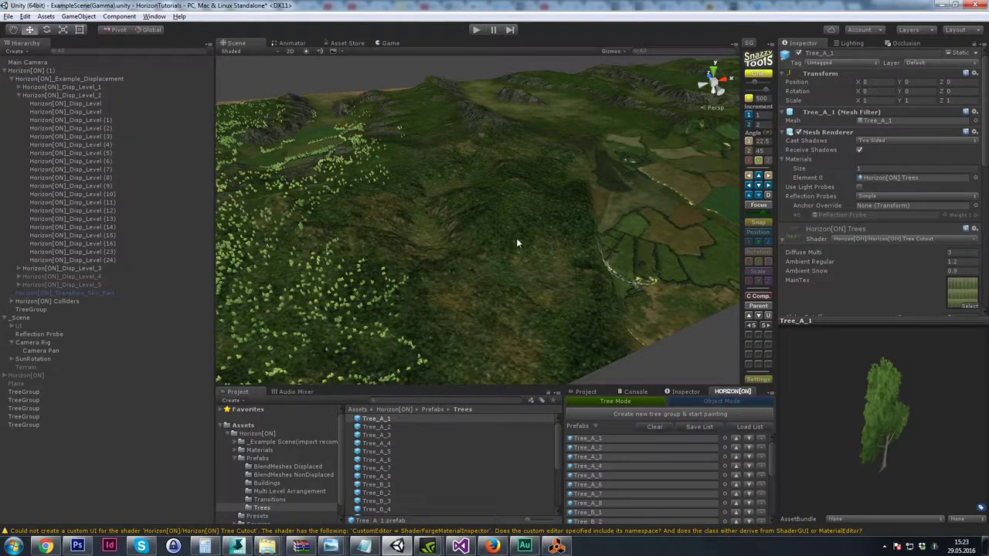
pyautogui.keyDown('alt'); pyautogui.moveTo(518, 244); pyautogui.dragTo(433, 245); pyautogui.keyUp('alt')
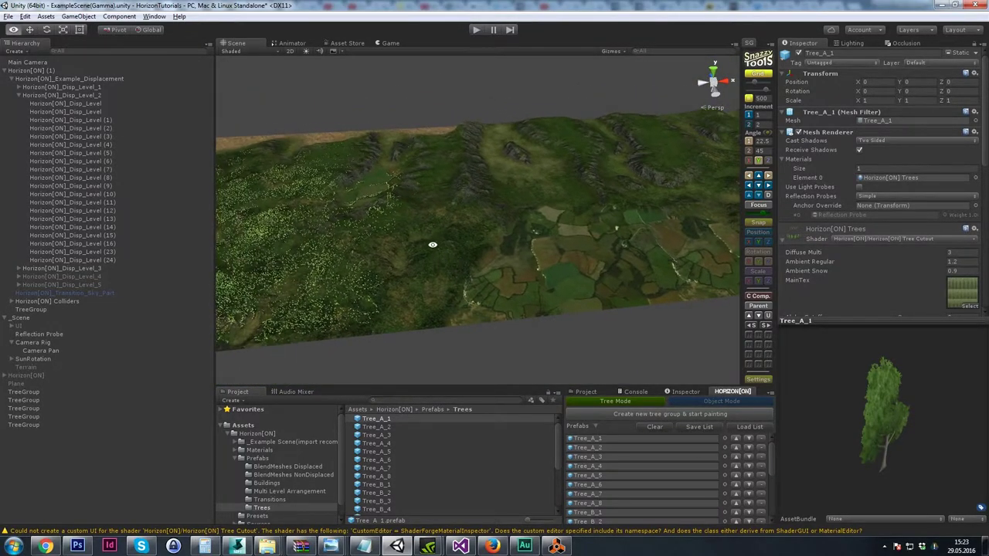
pyautogui.keyDown('alt'); pyautogui.moveTo(433, 245); pyautogui.dragTo(532, 273, button='right'); pyautogui.keyUp('alt')
pyautogui.keyDown('alt'); pyautogui.moveTo(532, 273); pyautogui.dragTo(413, 251); pyautogui.keyUp('alt')
pyautogui.keyDown('alt'); pyautogui.moveTo(413, 252); pyautogui.dragTo(455, 258, button='right'); pyautogui.keyUp('alt')
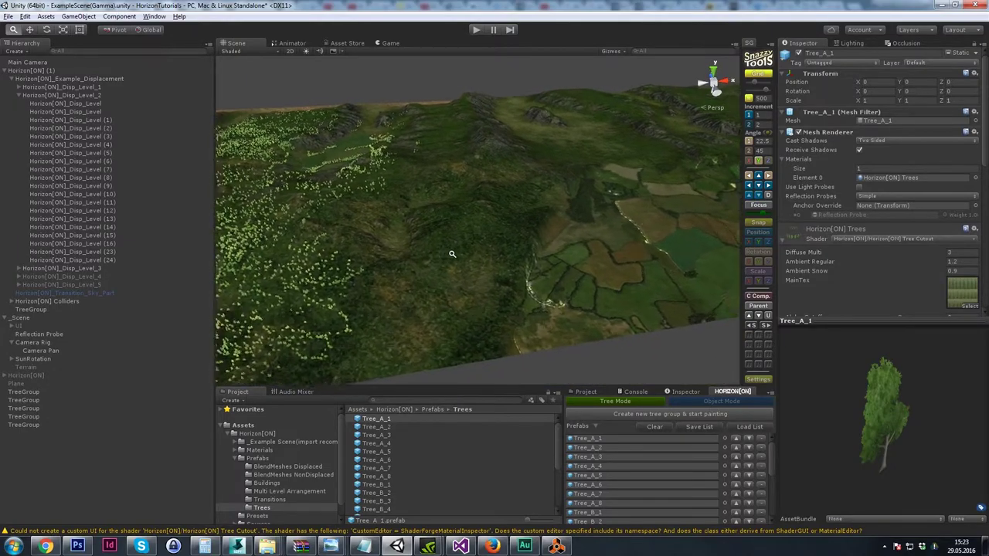
pyautogui.keyDown('alt'); pyautogui.moveTo(456, 259); pyautogui.dragTo(463, 245, button='middle'); pyautogui.keyUp('alt')
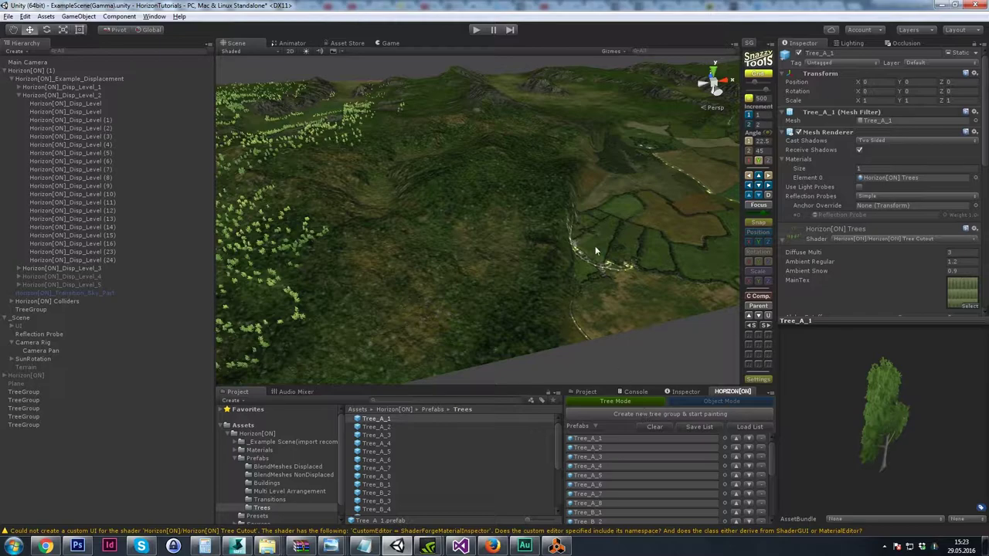
pyautogui.keyDown('alt'); pyautogui.moveTo(595, 246); pyautogui.dragTo(700, 190); pyautogui.keyUp('alt')
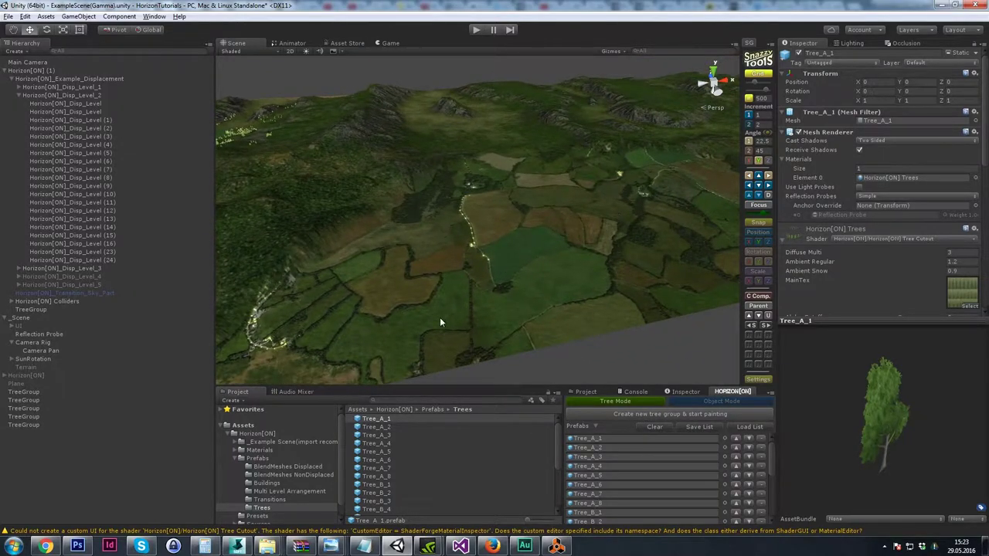
pyautogui.keyDown('alt'); pyautogui.moveTo(440, 319); pyautogui.dragTo(506, 291, button='middle'); pyautogui.keyUp('alt')
pyautogui.keyDown('alt'); pyautogui.moveTo(442, 275); pyautogui.dragTo(471, 283, button='middle'); pyautogui.keyUp('alt')
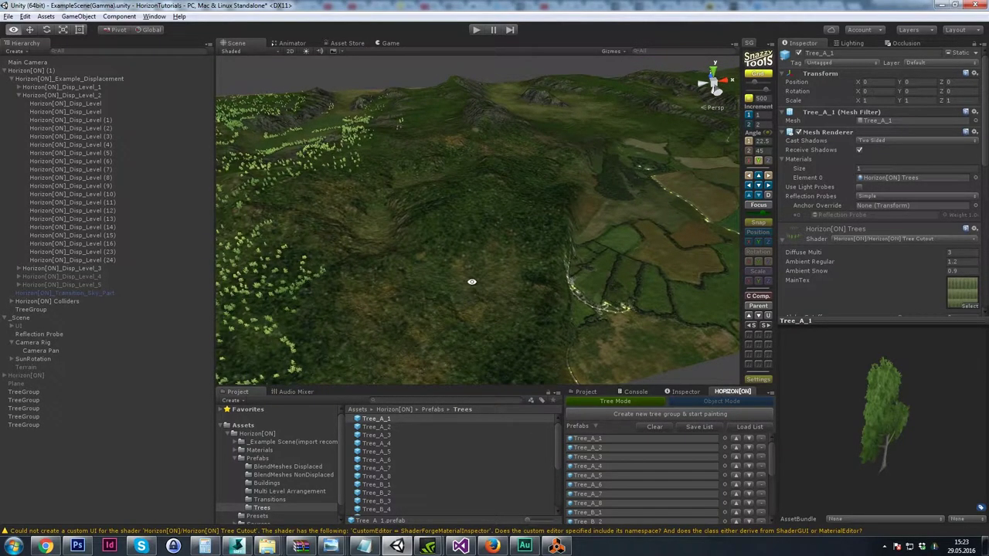
# - Create a new tree group in painting mode and frame the hillside beside the fields
pyautogui.click(616, 416)
pyautogui.moveTo(468, 252)
pyautogui.keyDown('alt'); pyautogui.mouseDown()
pyautogui.moveTo(506, 272)
pyautogui.moveTo(466, 289)
pyautogui.mouseUp(); pyautogui.keyUp('alt')
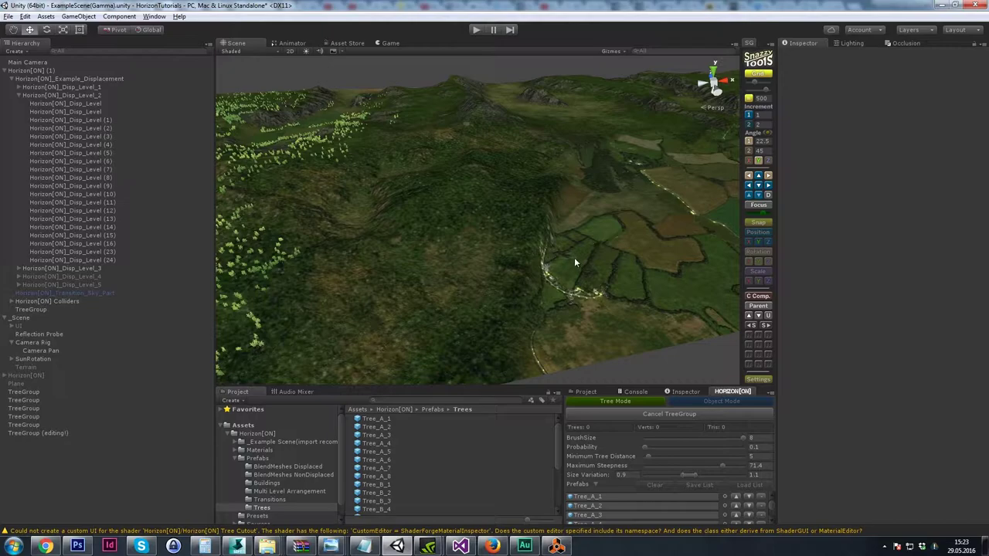
pyautogui.keyDown('alt'); pyautogui.moveTo(575, 257); pyautogui.dragTo(536, 256); pyautogui.keyUp('alt')
pyautogui.scroll(5, 558, 267)
pyautogui.keyDown('alt'); pyautogui.moveTo(603, 276); pyautogui.dragTo(512, 273); pyautogui.keyUp('alt')
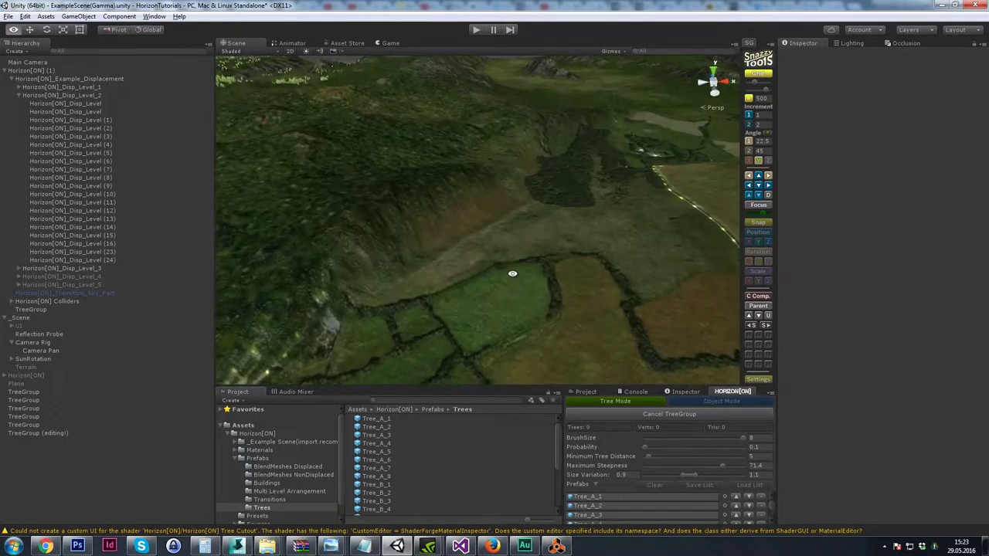
pyautogui.moveTo(513, 273); pyautogui.dragTo(535, 277, button='right')
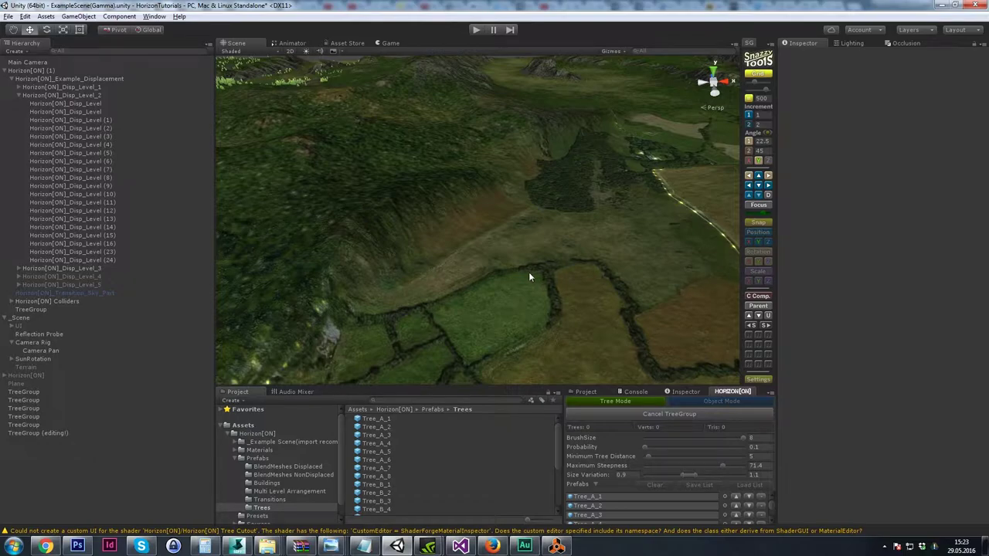
pyautogui.moveTo(395, 342); pyautogui.dragTo(473, 315, button='right')
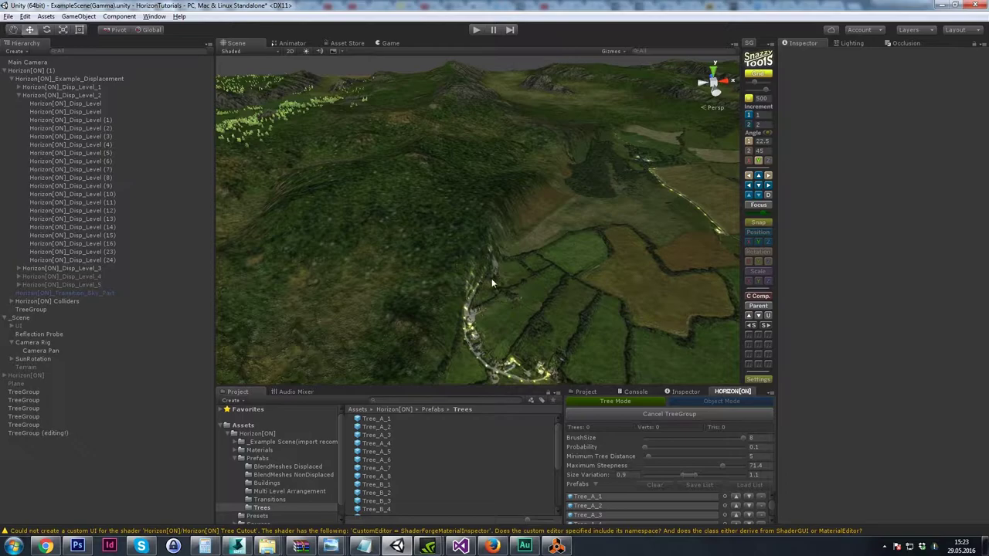
pyautogui.moveTo(491, 278); pyautogui.dragTo(498, 266, button='right')
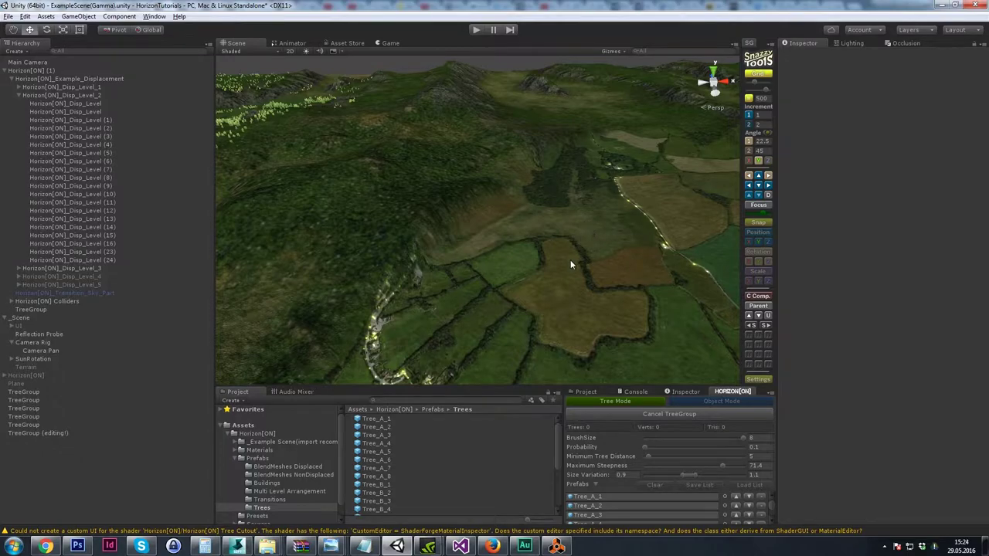
# - Set the tree brush's maximum steepness to 45.8 for painting the bare hillside beside the fields
pyautogui.moveTo(518, 277); pyautogui.dragTo(631, 229, button='right')
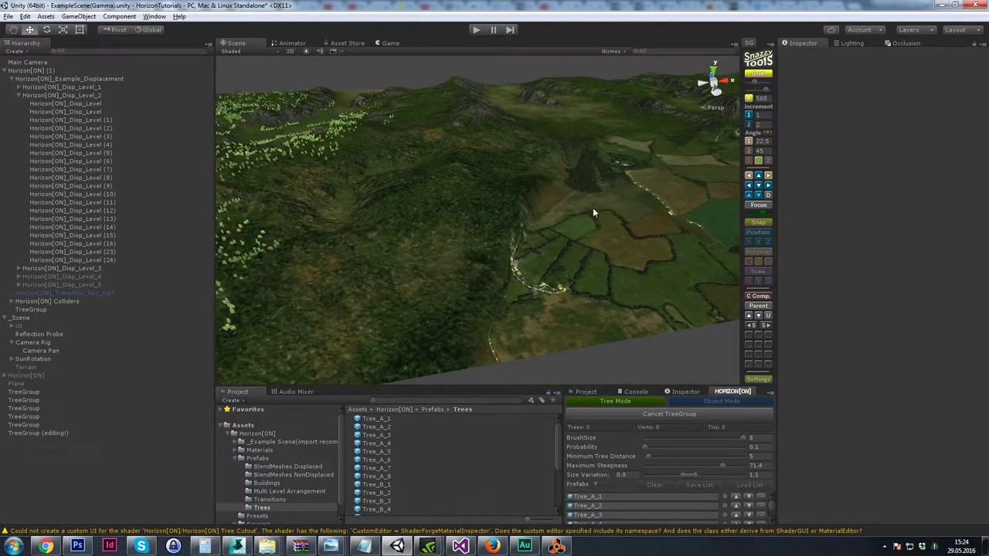
pyautogui.moveTo(473, 254); pyautogui.dragTo(616, 205, button='right')
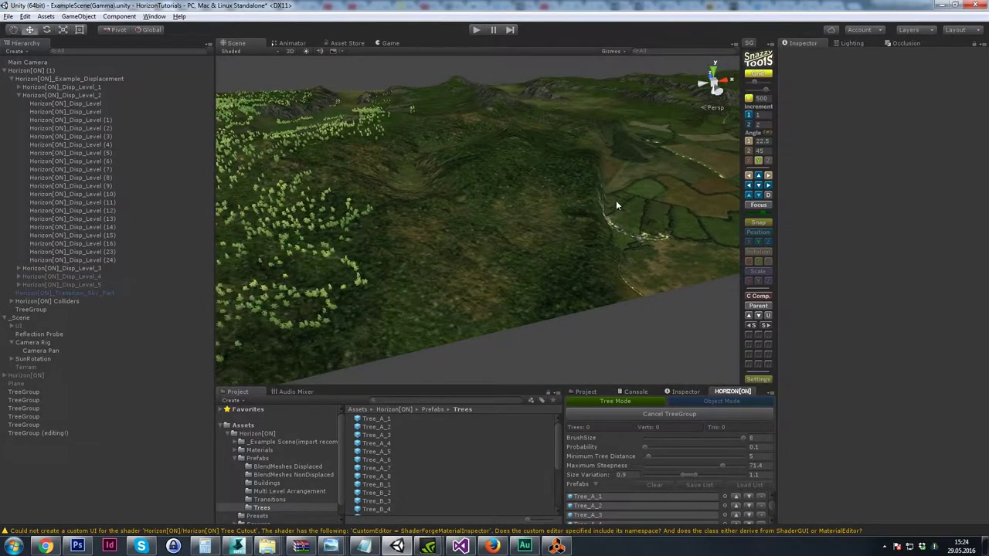
pyautogui.moveTo(618, 171); pyautogui.dragTo(509, 241, button='right')
pyautogui.scroll(3, 495, 287)
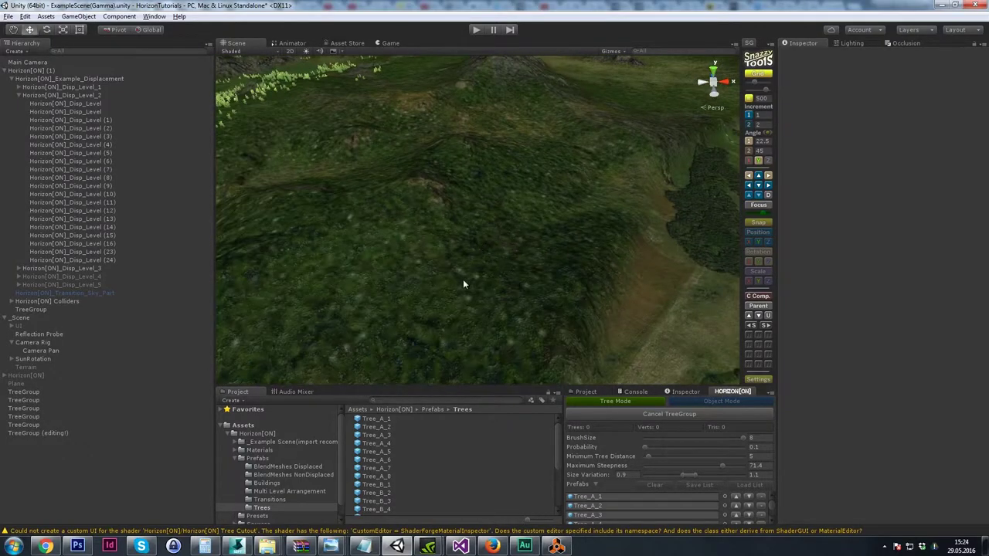
pyautogui.scroll(3, 464, 262)
pyautogui.scroll(-5, 473, 245)
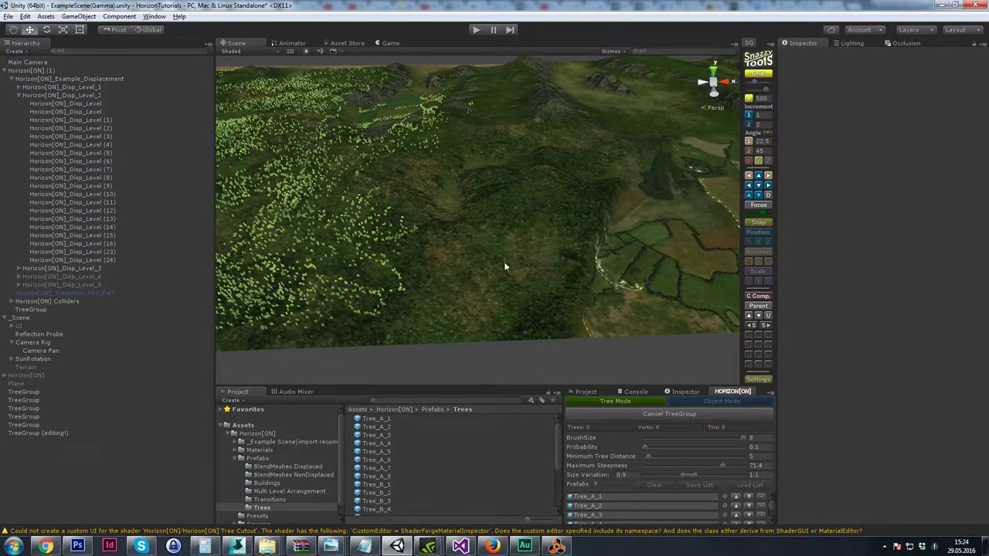
pyautogui.moveTo(508, 225); pyautogui.dragTo(518, 271, button='right')
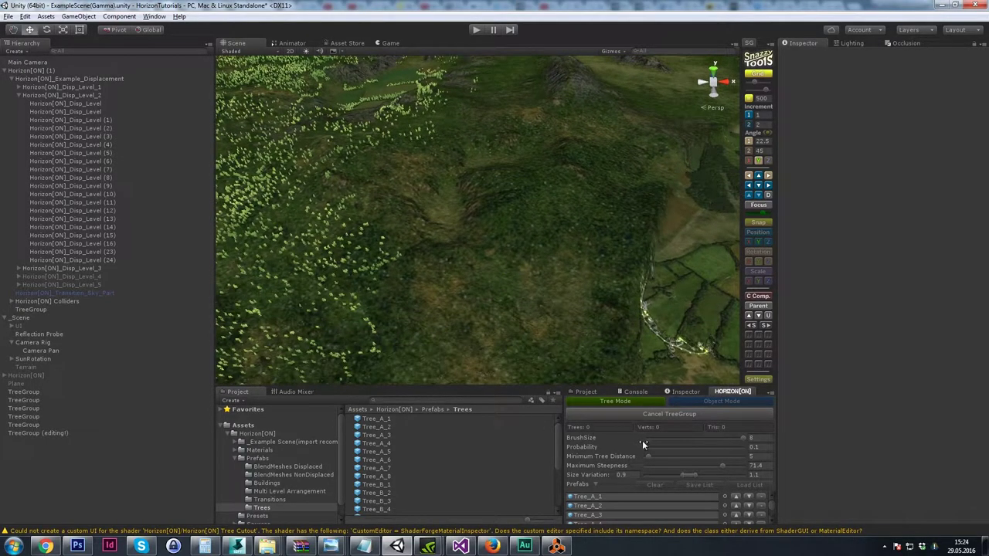
pyautogui.click(644, 446)
pyautogui.moveTo(720, 466); pyautogui.dragTo(692, 464)
# - Paint a first patch of trees on the bare hillside with brush size 8 and probability 0.1
pyautogui.keyDown('alt'); pyautogui.moveTo(458, 260); pyautogui.dragTo(513, 152); pyautogui.keyUp('alt')
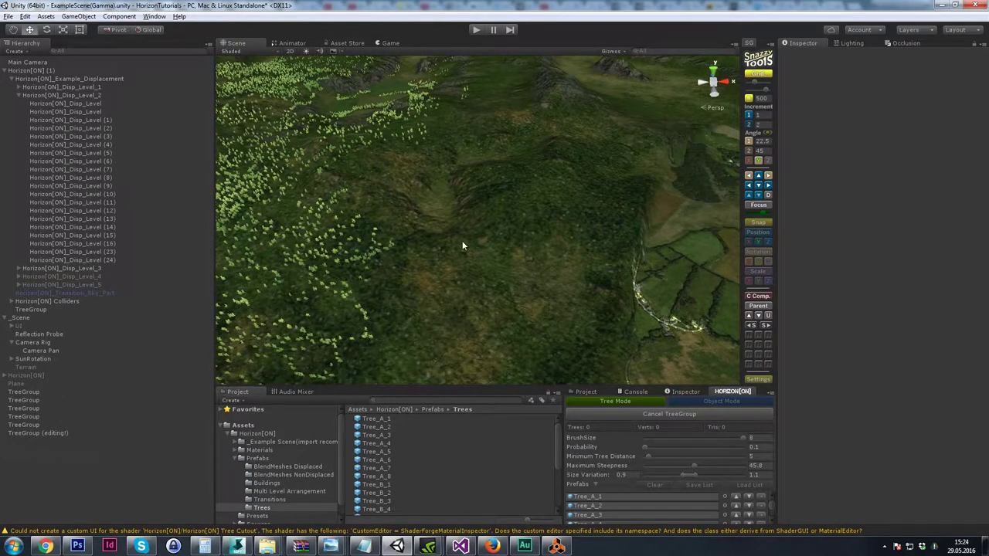
pyautogui.click(482, 242)
pyautogui.moveTo(461, 252)
pyautogui.mouseDown()
pyautogui.moveTo(455, 300)
pyautogui.moveTo(440, 283)
pyautogui.moveTo(448, 279)
pyautogui.moveTo(409, 272)
pyautogui.mouseUp()
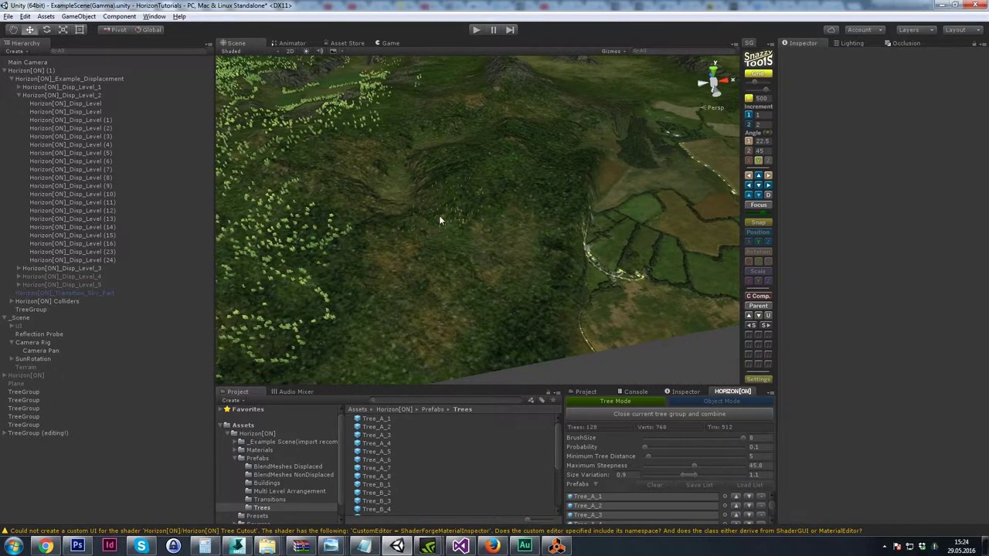
pyautogui.keyDown('alt'); pyautogui.moveTo(462, 234); pyautogui.dragTo(523, 276, button='right'); pyautogui.keyUp('alt')
pyautogui.keyDown('alt'); pyautogui.moveTo(420, 233); pyautogui.dragTo(423, 232); pyautogui.keyUp('alt')
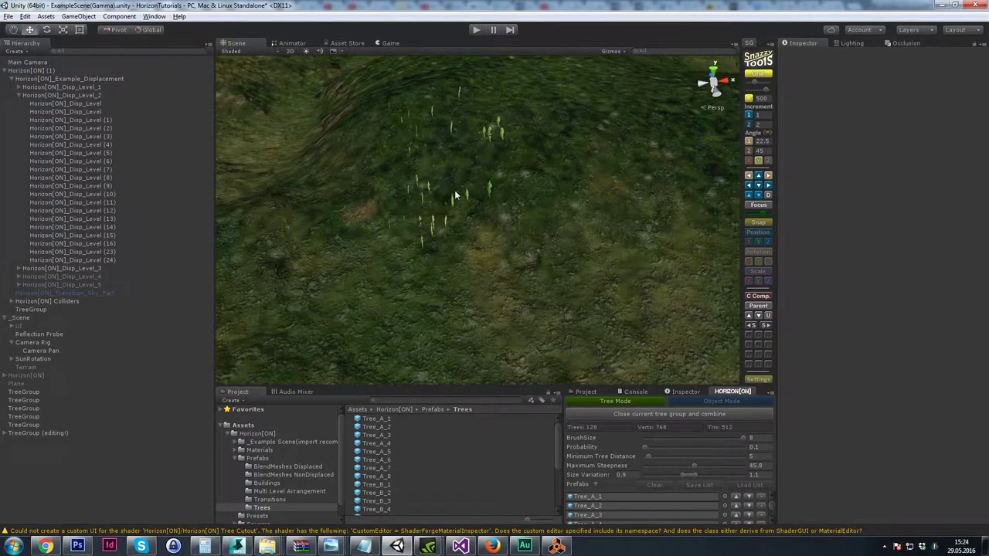
# - Paint scattered trees across the hillside, from the slope above the fields to the small rock outcrops
pyautogui.moveTo(345, 260)
pyautogui.keyDown('alt'); pyautogui.mouseDown()
pyautogui.moveTo(538, 168)
pyautogui.moveTo(539, 234)
pyautogui.moveTo(519, 214)
pyautogui.moveTo(507, 241)
pyautogui.moveTo(515, 255)
pyautogui.moveTo(587, 200)
pyautogui.mouseUp(); pyautogui.keyUp('alt')
pyautogui.click(588, 208)
pyautogui.moveTo(495, 274)
pyautogui.mouseDown()
pyautogui.moveTo(402, 249)
pyautogui.moveTo(439, 152)
pyautogui.moveTo(391, 130)
pyautogui.moveTo(424, 162)
pyautogui.moveTo(457, 126)
pyautogui.moveTo(404, 97)
pyautogui.moveTo(388, 104)
pyautogui.mouseUp()
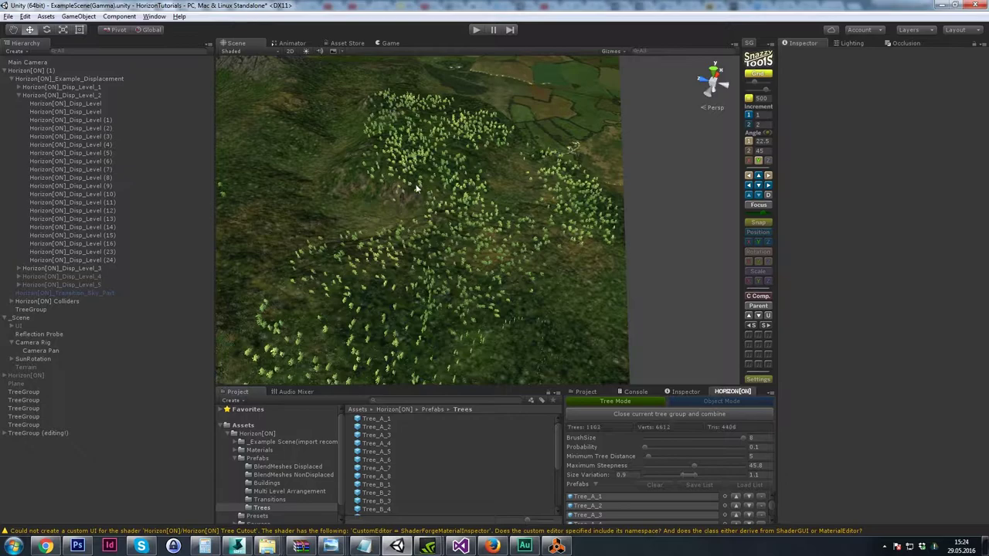
pyautogui.moveTo(258, 188)
pyautogui.mouseDown()
pyautogui.moveTo(253, 254)
pyautogui.moveTo(353, 278)
pyautogui.moveTo(491, 346)
pyautogui.moveTo(544, 320)
pyautogui.moveTo(461, 148)
pyautogui.moveTo(419, 120)
pyautogui.mouseUp()
pyautogui.moveTo(419, 121); pyautogui.dragTo(469, 143, button='middle')
pyautogui.moveTo(402, 197)
pyautogui.mouseDown()
pyautogui.moveTo(352, 205)
pyautogui.moveTo(471, 254)
pyautogui.moveTo(409, 192)
pyautogui.mouseUp()
pyautogui.moveTo(409, 192); pyautogui.dragTo(463, 251, button='middle')
pyautogui.moveTo(464, 251)
pyautogui.mouseDown()
pyautogui.moveTo(458, 282)
pyautogui.moveTo(397, 283)
pyautogui.moveTo(394, 221)
pyautogui.mouseUp()
pyautogui.moveTo(353, 187)
pyautogui.mouseDown()
pyautogui.moveTo(393, 212)
pyautogui.moveTo(338, 214)
pyautogui.moveTo(431, 195)
pyautogui.mouseUp()
pyautogui.moveTo(422, 238); pyautogui.dragTo(394, 221)
# - Paint scattered trees on the grassy slopes between the rock outcrops near the sandy terrain edge
pyautogui.moveTo(393, 221); pyautogui.dragTo(456, 238, button='middle')
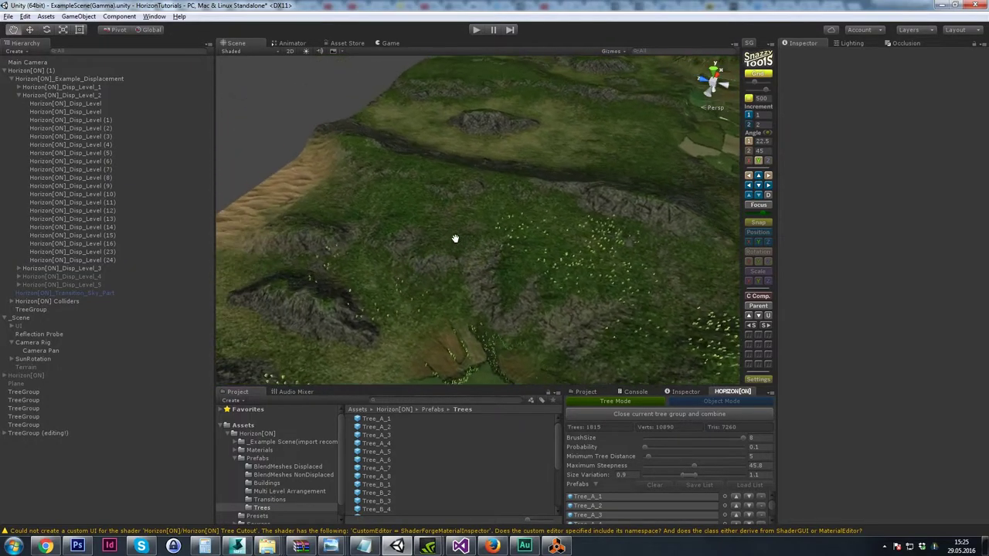
pyautogui.moveTo(568, 248); pyautogui.dragTo(372, 213, button='middle')
pyautogui.moveTo(485, 226); pyautogui.dragTo(609, 247, button='middle')
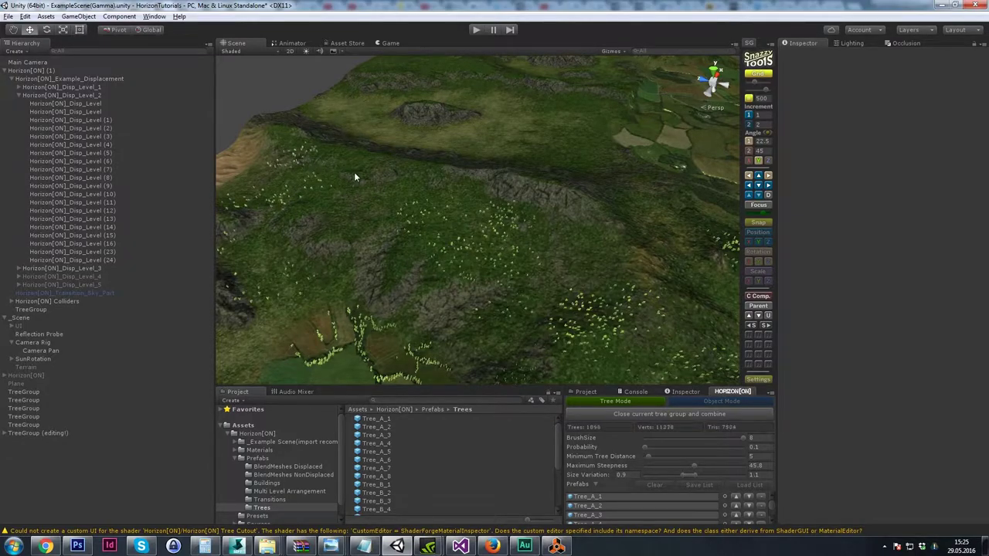
pyautogui.moveTo(347, 241)
pyautogui.mouseDown()
pyautogui.moveTo(310, 236)
pyautogui.moveTo(370, 178)
pyautogui.moveTo(407, 204)
pyautogui.mouseUp()
pyautogui.moveTo(409, 270); pyautogui.dragTo(525, 253)
# - Paint a denser tree cover on the hill slope facing the fields and fill the hillside around it
pyautogui.moveTo(559, 323)
pyautogui.keyDown('alt'); pyautogui.mouseDown()
pyautogui.moveTo(567, 285)
pyautogui.moveTo(529, 277)
pyautogui.mouseUp(); pyautogui.keyUp('alt')
pyautogui.moveTo(495, 208)
pyautogui.mouseDown()
pyautogui.moveTo(537, 257)
pyautogui.moveTo(424, 252)
pyautogui.mouseUp()
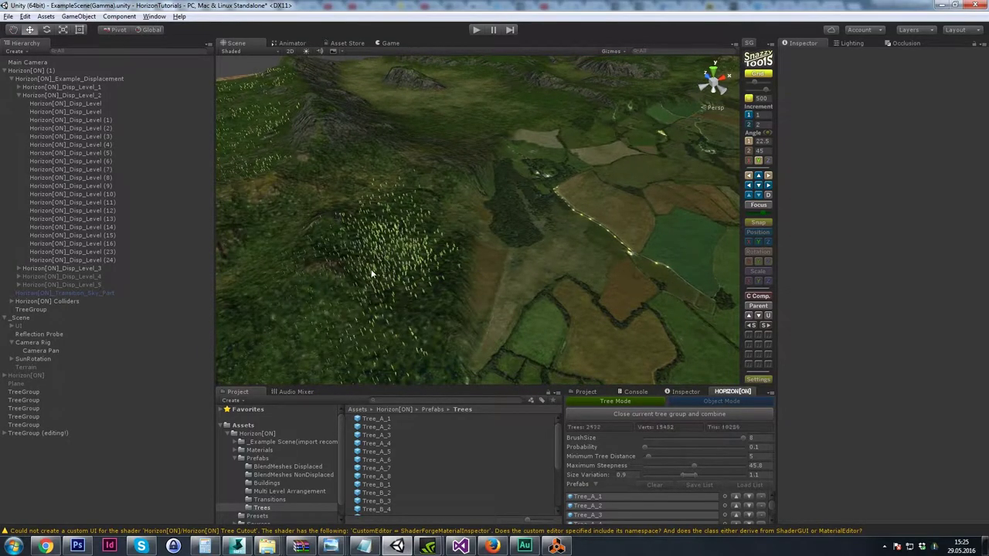
pyautogui.moveTo(371, 269)
pyautogui.mouseDown()
pyautogui.moveTo(394, 217)
pyautogui.moveTo(421, 313)
pyautogui.moveTo(387, 330)
pyautogui.moveTo(384, 219)
pyautogui.moveTo(336, 211)
pyautogui.moveTo(380, 165)
pyautogui.moveTo(445, 154)
pyautogui.moveTo(355, 280)
pyautogui.mouseUp()
pyautogui.moveTo(399, 284)
pyautogui.mouseDown(button='middle')
pyautogui.moveTo(412, 260)
pyautogui.moveTo(375, 227)
pyautogui.mouseUp(button='middle')
pyautogui.scroll(-6, 376, 227)
pyautogui.moveTo(373, 226); pyautogui.dragTo(335, 200)
pyautogui.moveTo(383, 180)
pyautogui.mouseDown()
pyautogui.moveTo(485, 274)
pyautogui.moveTo(469, 218)
pyautogui.mouseUp()
pyautogui.moveTo(492, 184); pyautogui.dragTo(562, 268)
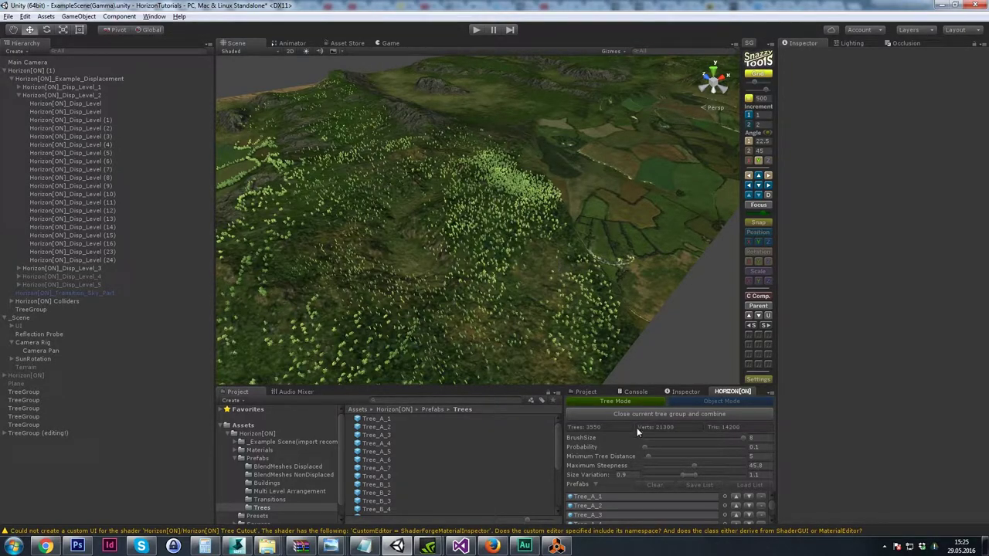
# - Set the brush size to 3 and paint additional trees in the thin areas of the hillside
pyautogui.moveTo(682, 447); pyautogui.dragTo(643, 449)
pyautogui.click(671, 438)
pyautogui.keyDown('alt'); pyautogui.moveTo(471, 183); pyautogui.dragTo(466, 219, button='right'); pyautogui.keyUp('alt')
pyautogui.moveTo(463, 216)
pyautogui.mouseDown()
pyautogui.moveTo(409, 263)
pyautogui.moveTo(432, 248)
pyautogui.moveTo(448, 215)
pyautogui.moveTo(421, 245)
pyautogui.moveTo(446, 160)
pyautogui.moveTo(601, 183)
pyautogui.moveTo(646, 348)
pyautogui.mouseUp()
pyautogui.scroll(-5, 413, 223)
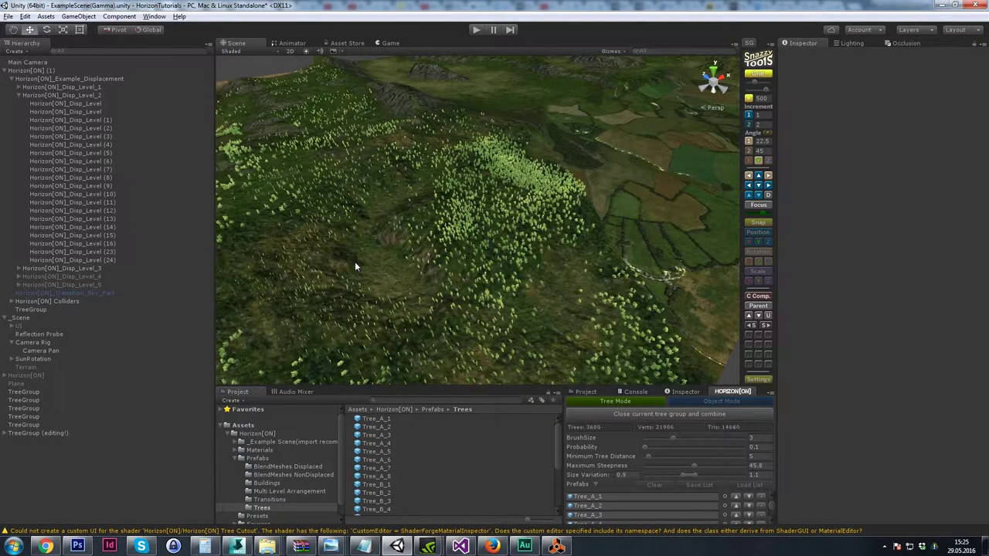
pyautogui.moveTo(355, 266)
pyautogui.mouseDown()
pyautogui.moveTo(354, 208)
pyautogui.moveTo(373, 177)
pyautogui.moveTo(323, 312)
pyautogui.moveTo(630, 279)
pyautogui.moveTo(579, 210)
pyautogui.mouseUp()
# - Paint small clusters of trees on the grassy slope below the ridge and on the ridge's rocky end
pyautogui.moveTo(582, 213)
pyautogui.mouseDown(button='middle')
pyautogui.moveTo(579, 247)
pyautogui.moveTo(532, 243)
pyautogui.moveTo(519, 253)
pyautogui.mouseUp(button='middle')
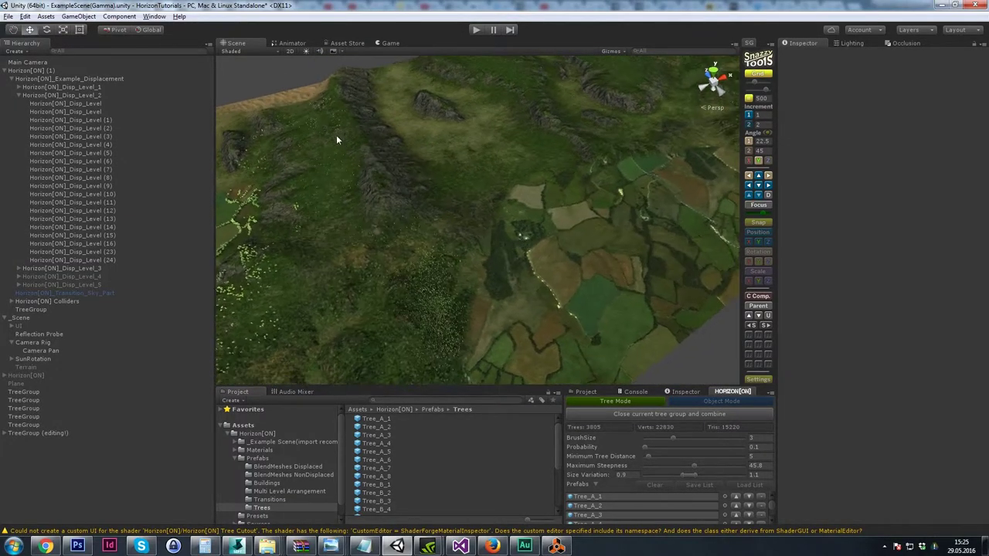
pyautogui.moveTo(341, 122); pyautogui.dragTo(340, 159)
pyautogui.moveTo(340, 160)
pyautogui.keyDown('alt'); pyautogui.mouseDown()
pyautogui.moveTo(395, 148)
pyautogui.moveTo(435, 162)
pyautogui.moveTo(305, 136)
pyautogui.moveTo(340, 191)
pyautogui.moveTo(413, 175)
pyautogui.moveTo(401, 160)
pyautogui.moveTo(457, 199)
pyautogui.mouseUp(); pyautogui.keyUp('alt')
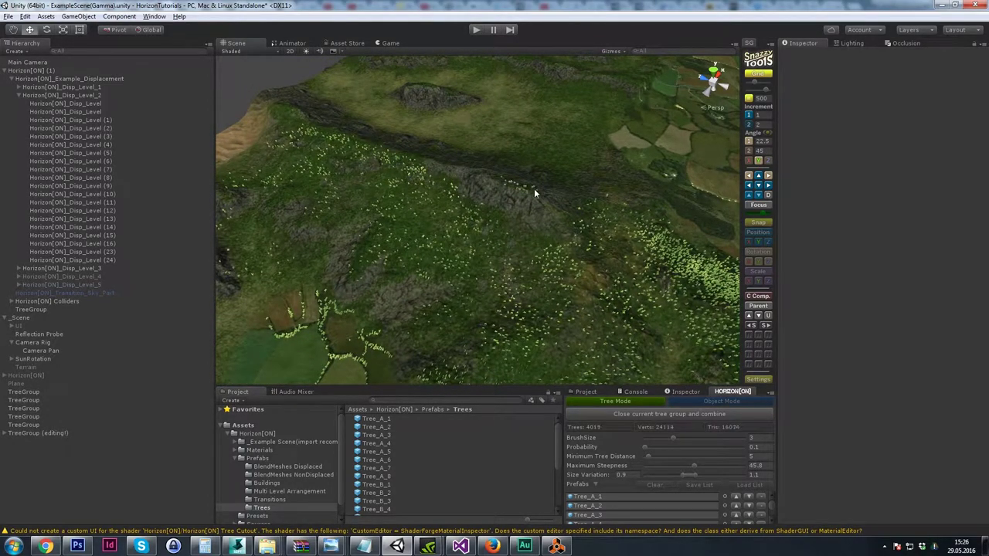
pyautogui.moveTo(534, 189)
pyautogui.mouseDown()
pyautogui.moveTo(588, 210)
pyautogui.moveTo(493, 195)
pyautogui.moveTo(484, 293)
pyautogui.moveTo(508, 231)
pyautogui.moveTo(551, 241)
pyautogui.mouseUp()
# - Fill the bare spots around the dense forest on the hill above the fields with more trees
pyautogui.keyDown('alt'); pyautogui.moveTo(550, 241); pyautogui.dragTo(490, 251); pyautogui.keyUp('alt')
pyautogui.keyDown('alt'); pyautogui.moveTo(491, 252); pyautogui.dragTo(521, 295, button='right'); pyautogui.keyUp('alt')
pyautogui.moveTo(473, 282)
pyautogui.mouseDown()
pyautogui.moveTo(462, 303)
pyautogui.moveTo(451, 218)
pyautogui.moveTo(427, 195)
pyautogui.moveTo(410, 220)
pyautogui.mouseUp()
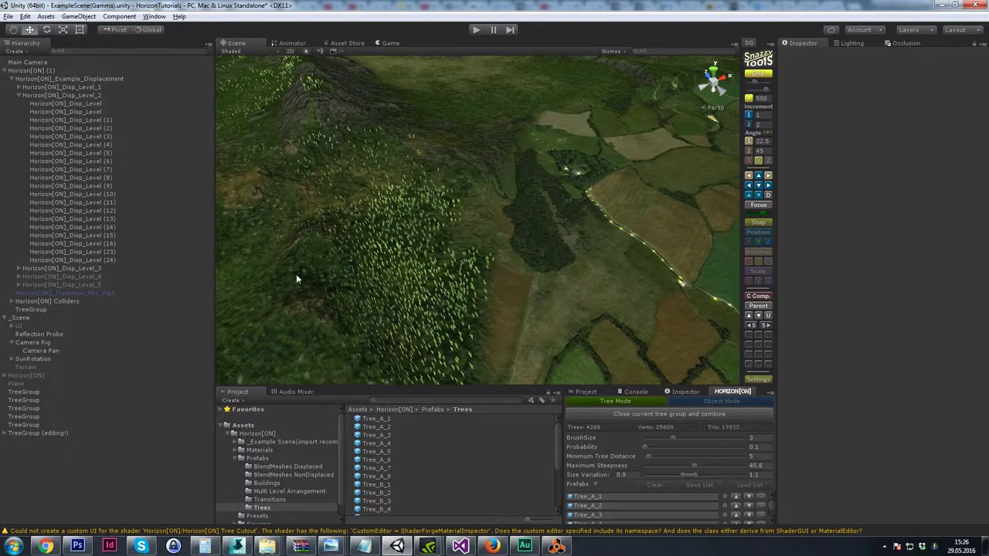
pyautogui.moveTo(297, 277); pyautogui.dragTo(306, 258)
pyautogui.moveTo(339, 219)
pyautogui.keyDown('alt'); pyautogui.mouseDown()
pyautogui.moveTo(380, 232)
pyautogui.moveTo(465, 224)
pyautogui.moveTo(505, 266)
pyautogui.moveTo(515, 227)
pyautogui.moveTo(601, 226)
pyautogui.mouseUp(); pyautogui.keyUp('alt')
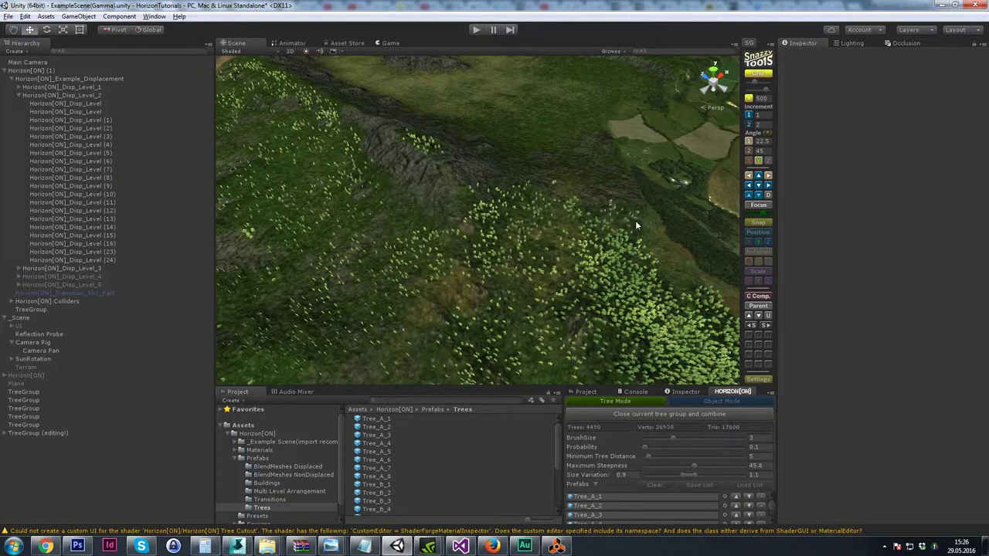
pyautogui.keyDown('alt'); pyautogui.moveTo(595, 279); pyautogui.dragTo(516, 234); pyautogui.keyUp('alt')
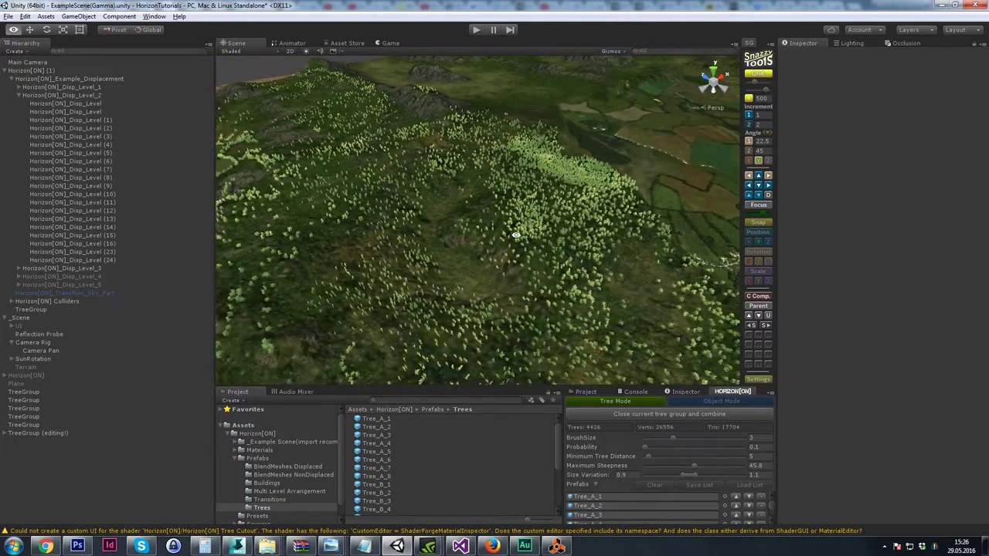
pyautogui.moveTo(494, 328)
pyautogui.mouseDown()
pyautogui.moveTo(473, 341)
pyautogui.moveTo(457, 327)
pyautogui.mouseUp()
# - Paint more trees in the gaps between the older tree groups and the newly planted hillside
pyautogui.moveTo(457, 327)
pyautogui.keyDown('alt'); pyautogui.mouseDown()
pyautogui.moveTo(469, 310)
pyautogui.moveTo(464, 265)
pyautogui.moveTo(453, 265)
pyautogui.moveTo(464, 276)
pyautogui.moveTo(453, 283)
pyautogui.moveTo(415, 286)
pyautogui.moveTo(374, 211)
pyautogui.moveTo(424, 210)
pyautogui.mouseUp(); pyautogui.keyUp('alt')
pyautogui.keyDown('alt'); pyautogui.moveTo(423, 249); pyautogui.dragTo(483, 213); pyautogui.keyUp('alt')
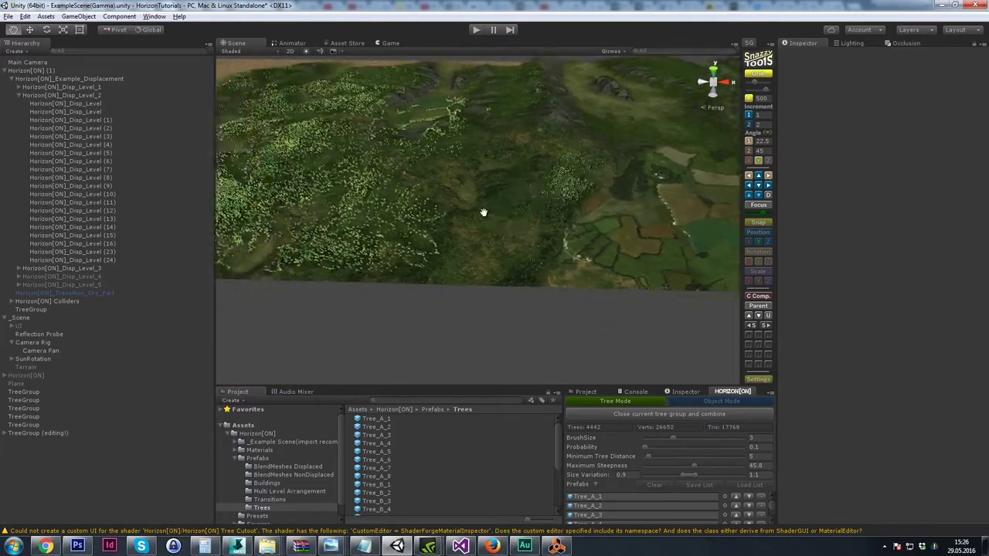
pyautogui.moveTo(483, 212); pyautogui.dragTo(500, 219, button='middle')
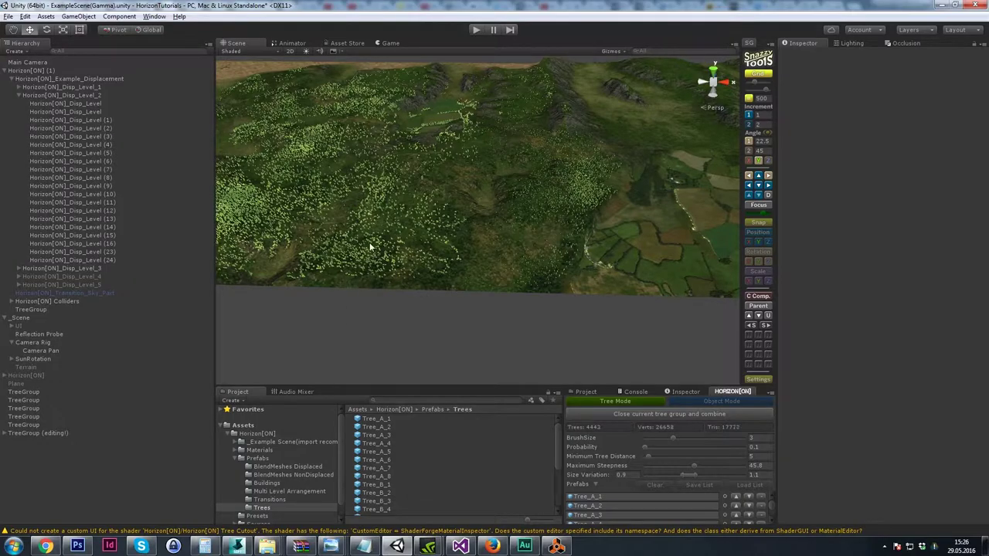
pyautogui.keyDown('alt'); pyautogui.moveTo(410, 237); pyautogui.dragTo(494, 224); pyautogui.keyUp('alt')
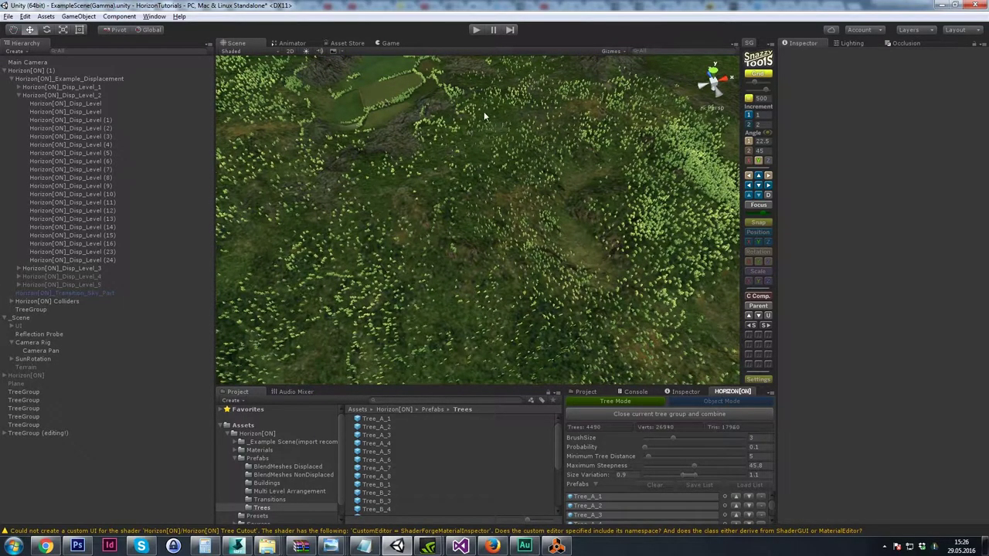
pyautogui.moveTo(485, 113)
pyautogui.mouseDown()
pyautogui.moveTo(598, 168)
pyautogui.moveTo(634, 137)
pyautogui.mouseUp()
pyautogui.keyDown('alt'); pyautogui.moveTo(649, 212); pyautogui.dragTo(484, 227); pyautogui.keyUp('alt')
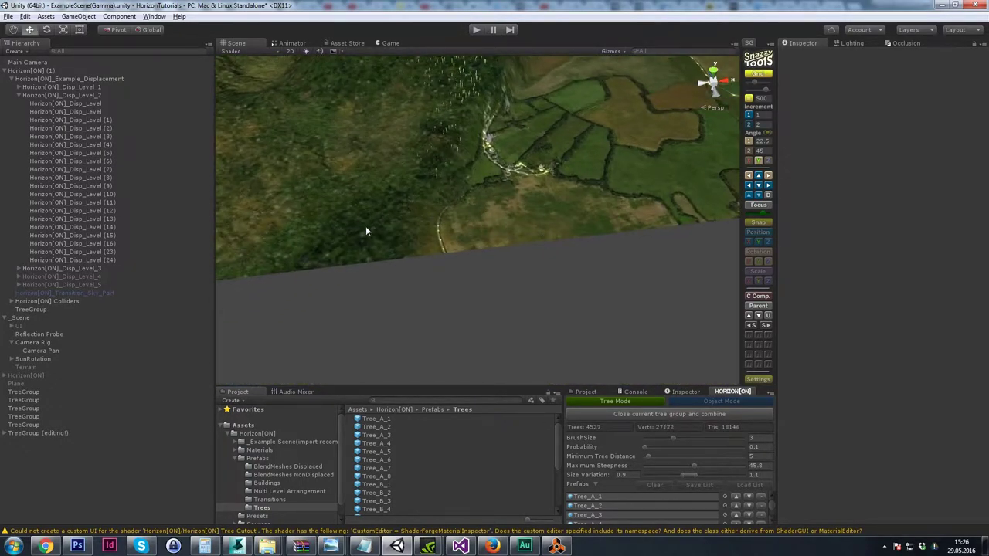
# - Paint trees on the hill's lower slope near the village, extending the dense forest towards the terrain edge
pyautogui.keyDown('alt'); pyautogui.moveTo(364, 227); pyautogui.dragTo(627, 211); pyautogui.keyUp('alt')
pyautogui.moveTo(627, 212); pyautogui.dragTo(618, 207, button='right')
pyautogui.moveTo(443, 179)
pyautogui.mouseDown()
pyautogui.moveTo(394, 195)
pyautogui.moveTo(337, 251)
pyautogui.moveTo(336, 208)
pyautogui.moveTo(312, 258)
pyautogui.mouseUp()
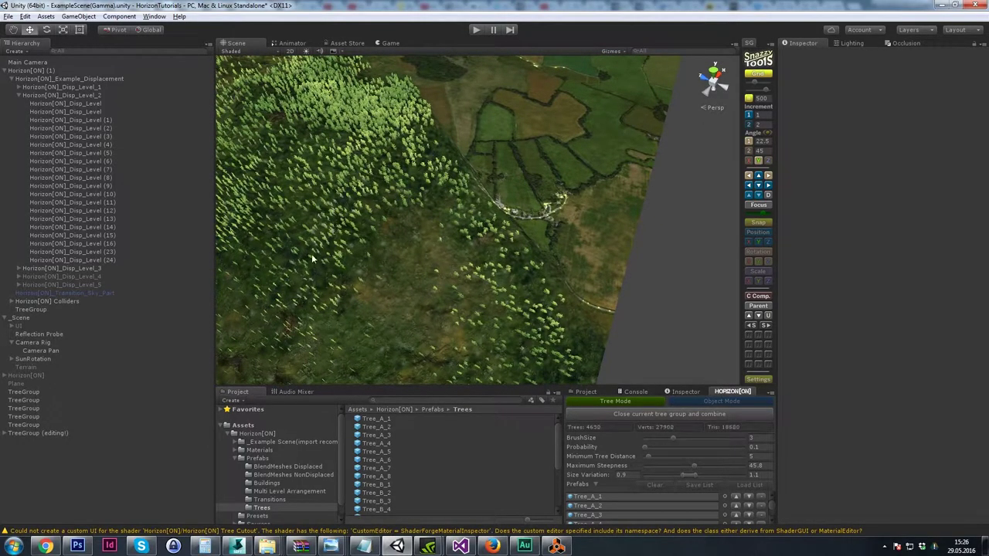
pyautogui.moveTo(431, 177)
pyautogui.mouseDown()
pyautogui.moveTo(447, 164)
pyautogui.moveTo(425, 145)
pyautogui.moveTo(422, 153)
pyautogui.mouseUp()
pyautogui.moveTo(506, 232); pyautogui.dragTo(514, 240, button='right')
# - Set the probability to 1 and brush size to 1, and paint trees along the first hedgerows around the village
pyautogui.keyDown('alt'); pyautogui.moveTo(513, 240); pyautogui.dragTo(741, 448); pyautogui.keyUp('alt')
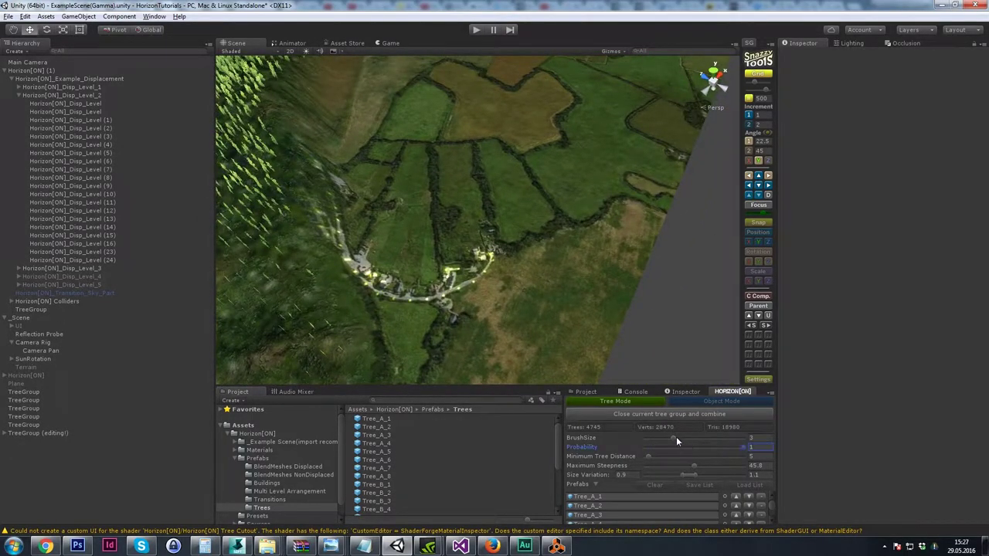
pyautogui.moveTo(676, 438); pyautogui.dragTo(608, 437)
pyautogui.moveTo(374, 137); pyautogui.dragTo(351, 165)
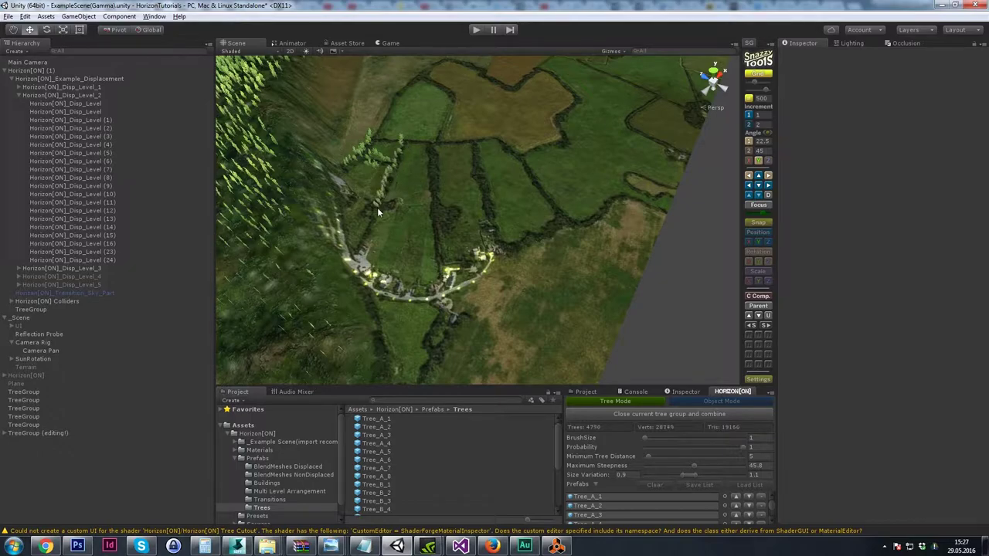
pyautogui.moveTo(364, 249)
pyautogui.mouseDown()
pyautogui.moveTo(380, 349)
pyautogui.moveTo(430, 366)
pyautogui.moveTo(442, 320)
pyautogui.mouseUp()
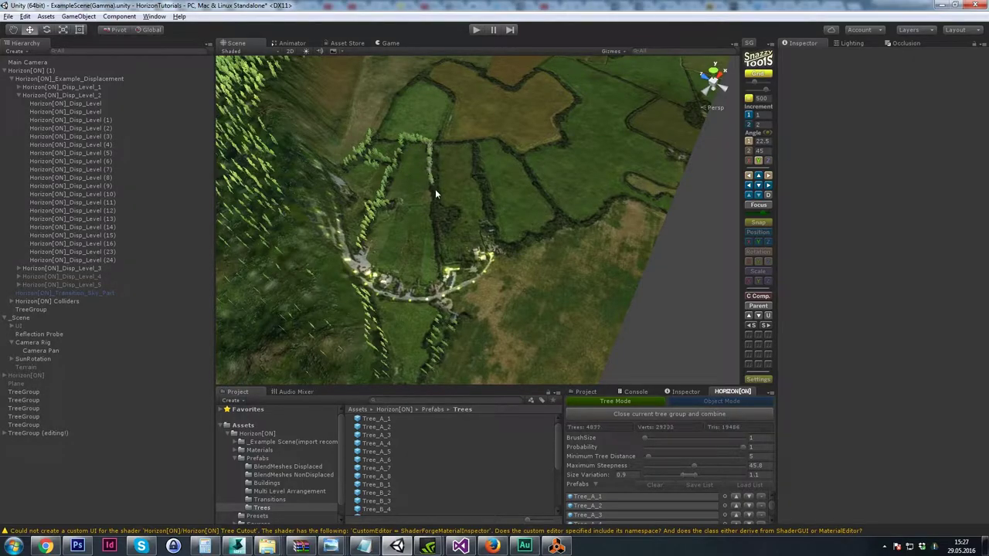
# - Paint rows of trees along the remaining hedgerows dividing and enclosing the narrow fields behind the village
pyautogui.moveTo(436, 193)
pyautogui.mouseDown()
pyautogui.moveTo(436, 232)
pyautogui.moveTo(438, 222)
pyautogui.mouseUp()
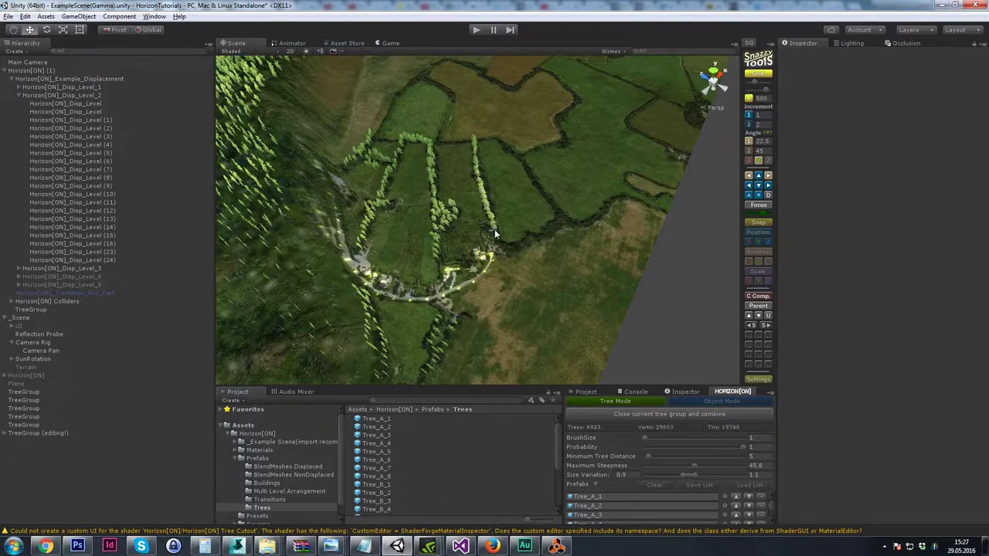
pyautogui.moveTo(495, 235)
pyautogui.mouseDown()
pyautogui.moveTo(480, 148)
pyautogui.moveTo(504, 246)
pyautogui.mouseUp()
pyautogui.moveTo(565, 225); pyautogui.dragTo(551, 206)
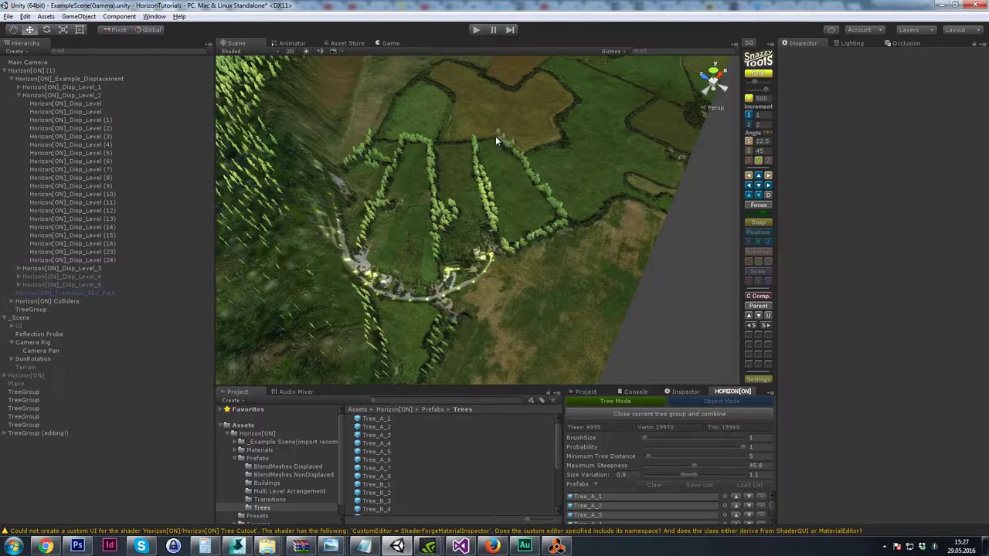
pyautogui.moveTo(480, 143); pyautogui.dragTo(461, 143)
pyautogui.moveTo(336, 177); pyautogui.dragTo(284, 159)
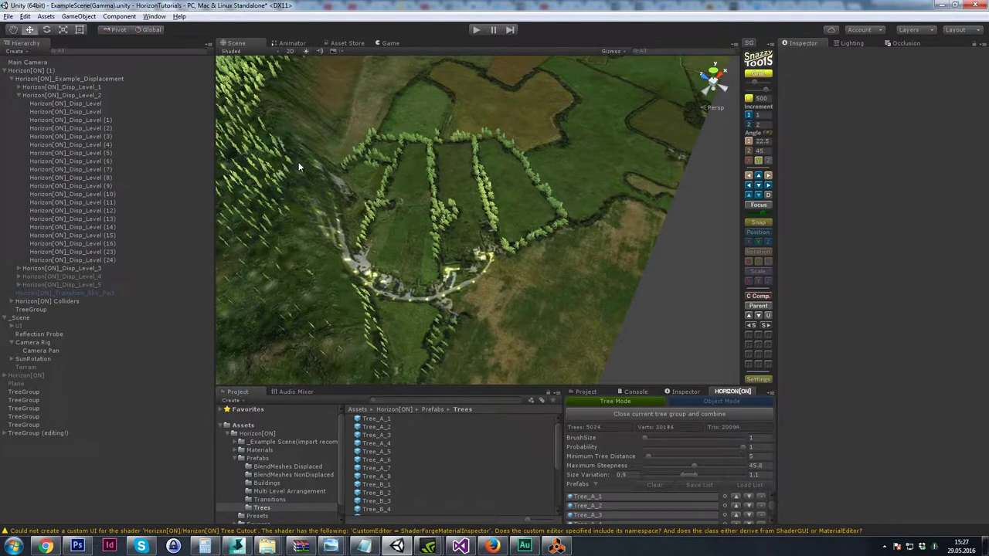
# - Set the maximum steepness to 64.8 and paint trees along the steep roadside and the field borders below the village
pyautogui.keyDown('alt'); pyautogui.moveTo(367, 217); pyautogui.dragTo(390, 220, button='right'); pyautogui.keyUp('alt')
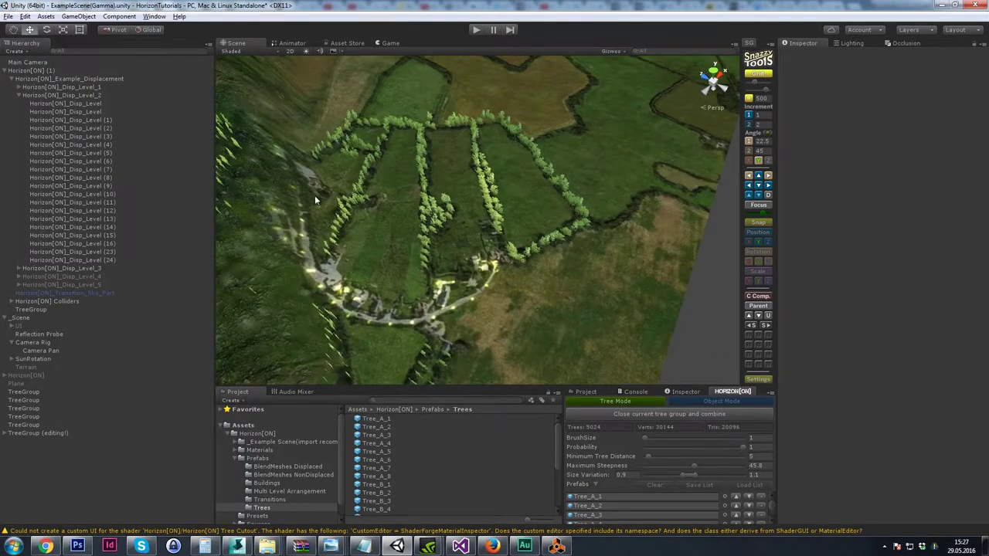
pyautogui.moveTo(692, 468); pyautogui.dragTo(716, 467)
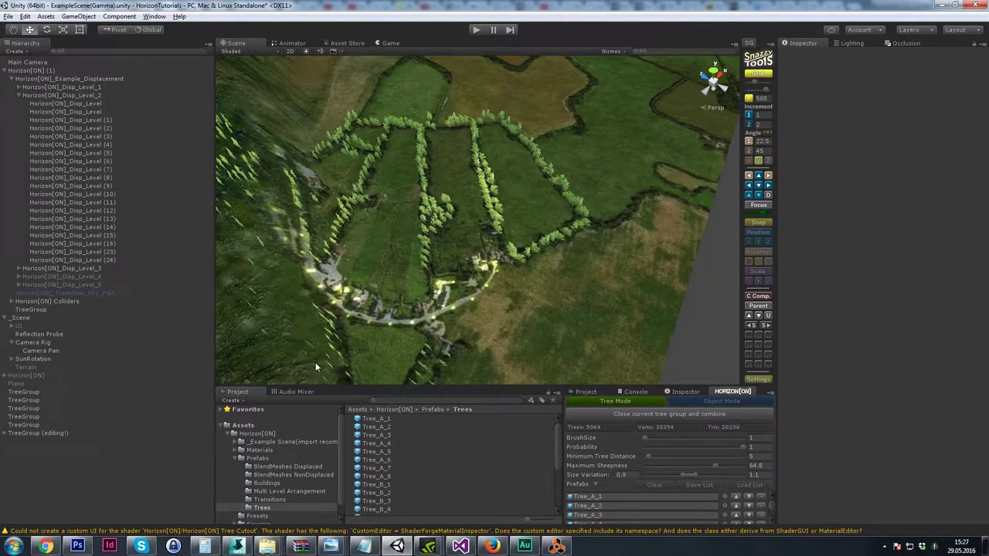
pyautogui.moveTo(334, 325); pyautogui.dragTo(326, 302)
pyautogui.moveTo(445, 365); pyautogui.dragTo(411, 381)
pyautogui.keyDown('alt'); pyautogui.moveTo(456, 340); pyautogui.dragTo(455, 319); pyautogui.keyUp('alt')
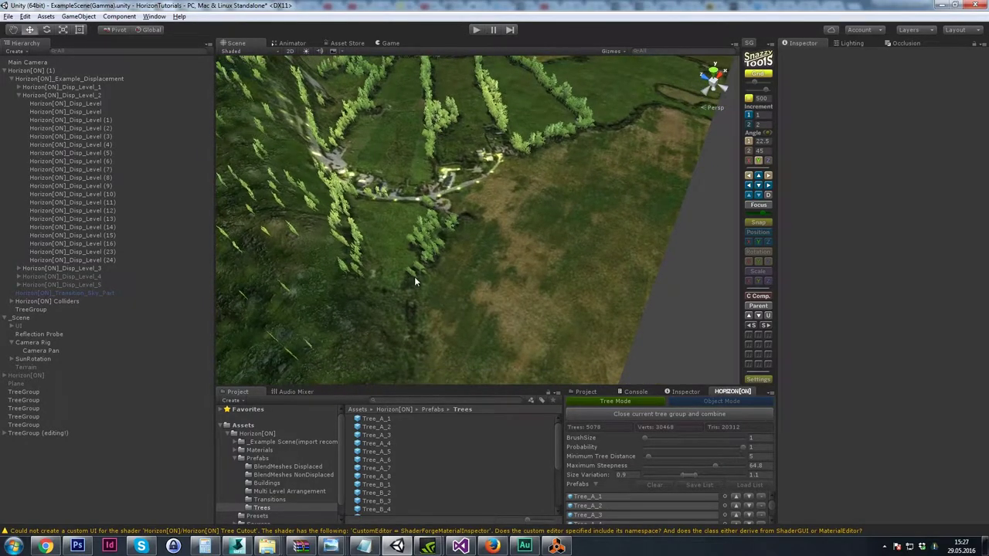
pyautogui.keyDown('alt'); pyautogui.moveTo(381, 222); pyautogui.dragTo(388, 235); pyautogui.keyUp('alt')
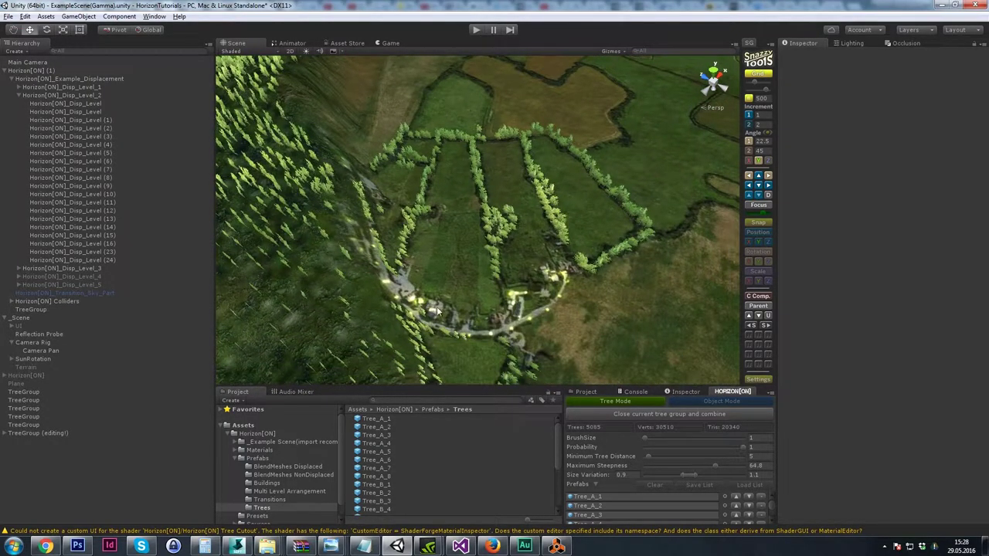
pyautogui.keyDown('alt'); pyautogui.moveTo(456, 329); pyautogui.dragTo(454, 323, button='right'); pyautogui.keyUp('alt')
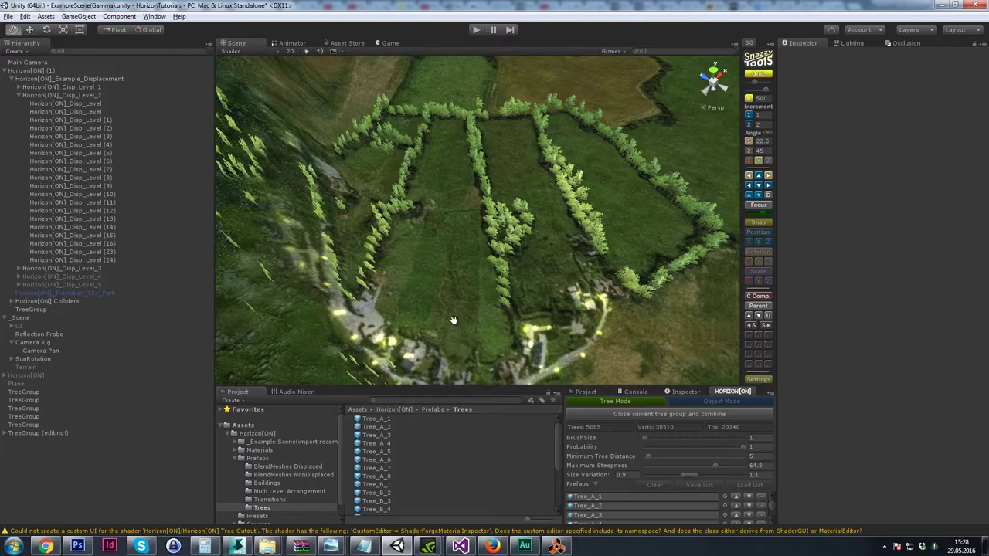
# - Paint trees along the unfilled hedgerow ends directly behind the village houses, closing the gaps between the narrow fields
pyautogui.moveTo(454, 323); pyautogui.dragTo(448, 315, button='middle')
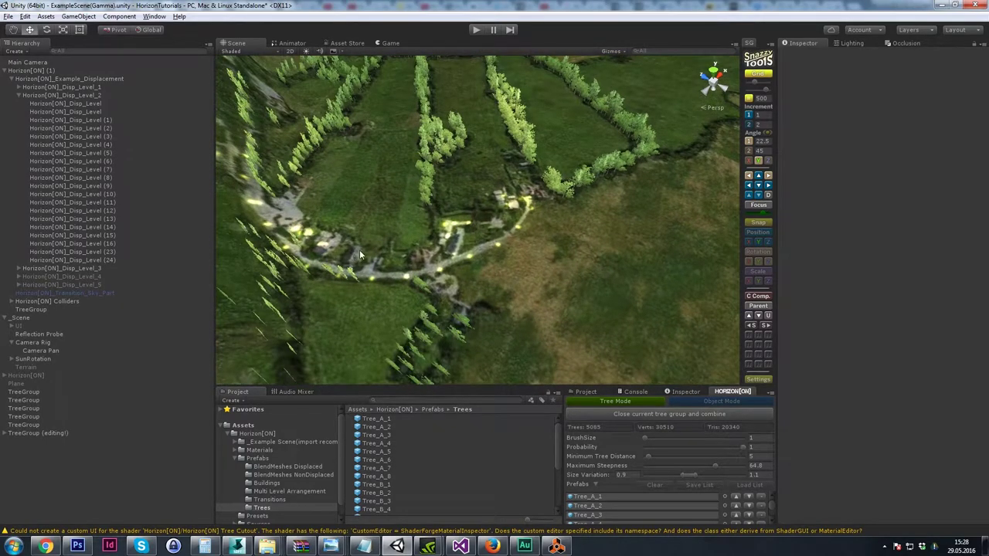
pyautogui.click(535, 174)
pyautogui.moveTo(516, 161)
pyautogui.mouseDown()
pyautogui.moveTo(511, 189)
pyautogui.moveTo(483, 216)
pyautogui.mouseUp()
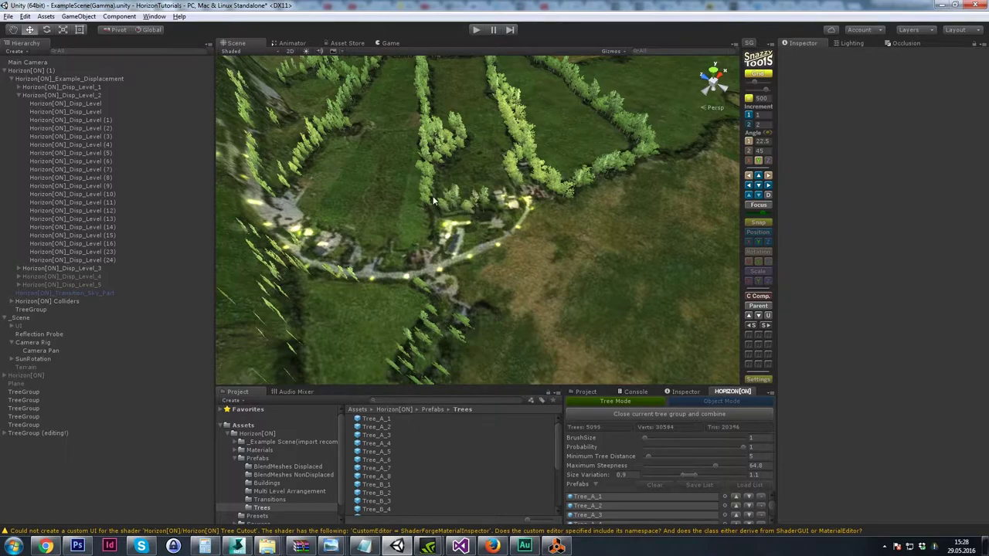
pyautogui.moveTo(434, 198); pyautogui.dragTo(418, 149)
# - Extend the tree row from the village fields to the terrain edge and paint trees around the small brown field there
pyautogui.keyDown('alt'); pyautogui.moveTo(562, 186); pyautogui.dragTo(504, 154, button='right'); pyautogui.keyUp('alt')
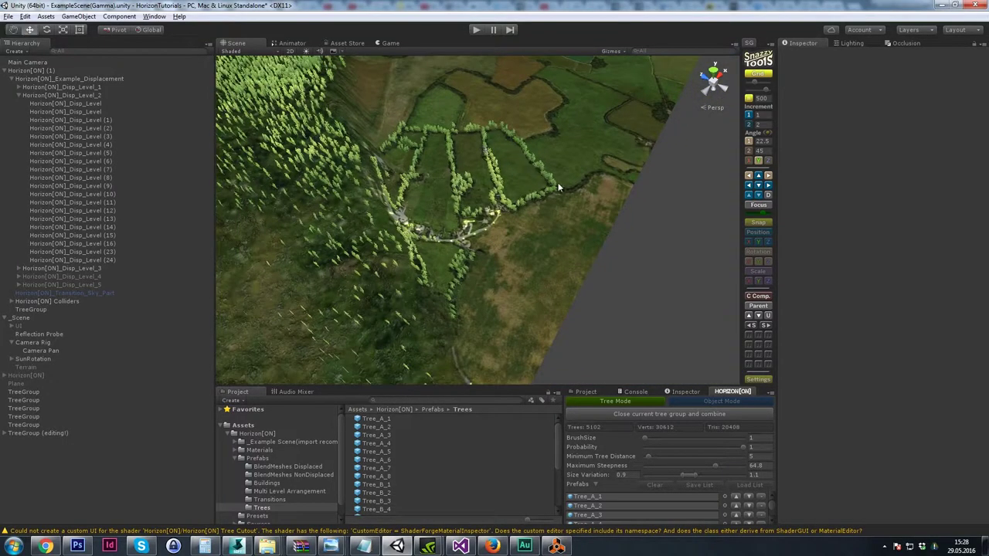
pyautogui.moveTo(636, 169); pyautogui.dragTo(620, 169)
pyautogui.keyDown('alt'); pyautogui.moveTo(560, 174); pyautogui.dragTo(585, 201, button='right'); pyautogui.keyUp('alt')
pyautogui.keyDown('alt'); pyautogui.moveTo(656, 150); pyautogui.dragTo(544, 194, button='middle'); pyautogui.keyUp('alt')
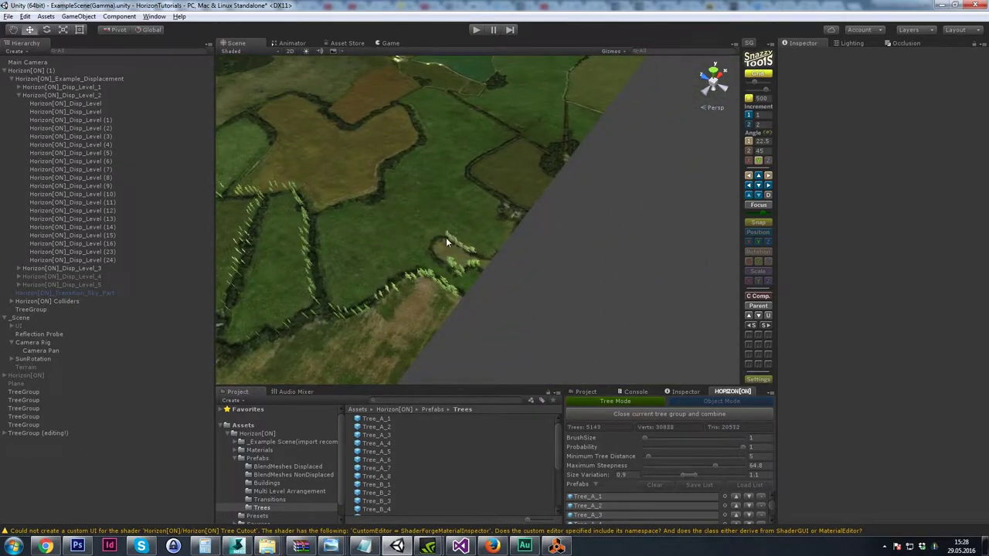
pyautogui.moveTo(431, 252)
pyautogui.mouseDown()
pyautogui.moveTo(347, 311)
pyautogui.moveTo(315, 268)
pyautogui.moveTo(315, 221)
pyautogui.mouseUp()
# - Paint rows of trees along the winding hedgerows enclosing the large brown field behind the village's narrow fields
pyautogui.moveTo(316, 221); pyautogui.dragTo(597, 224, button='right')
pyautogui.moveTo(584, 311); pyautogui.dragTo(580, 327)
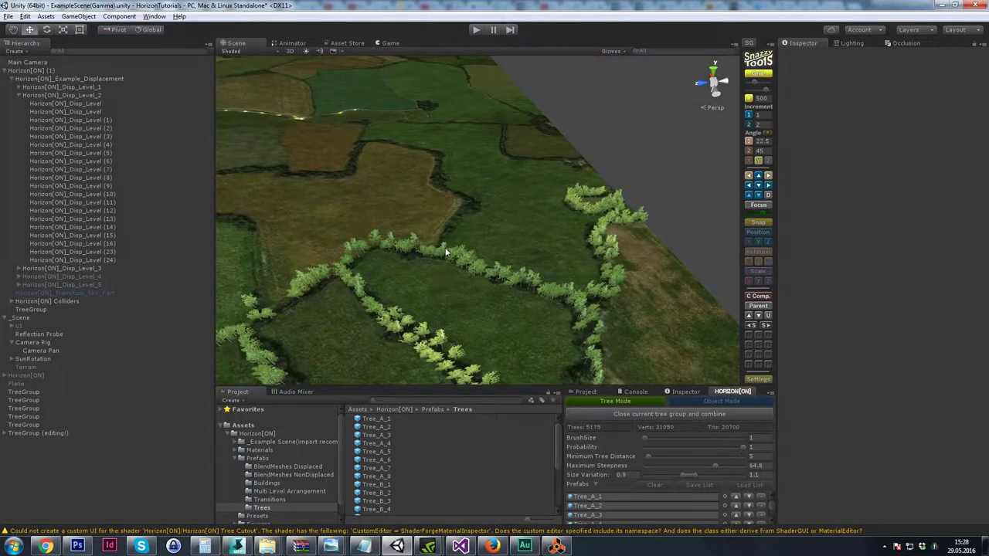
pyautogui.moveTo(431, 152); pyautogui.dragTo(426, 137)
pyautogui.moveTo(426, 143); pyautogui.dragTo(453, 175, button='middle')
pyautogui.moveTo(610, 234); pyautogui.dragTo(547, 227)
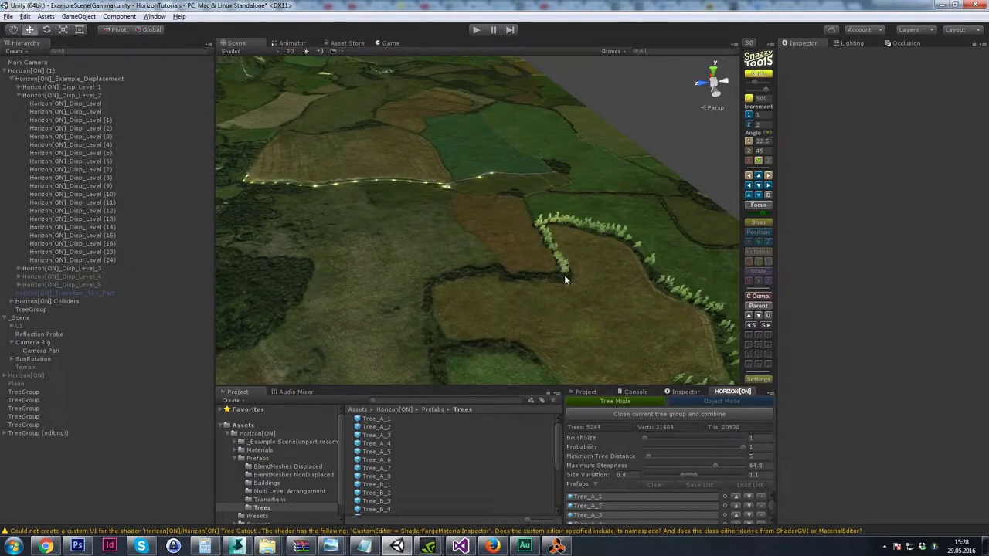
pyautogui.moveTo(510, 277); pyautogui.dragTo(485, 279)
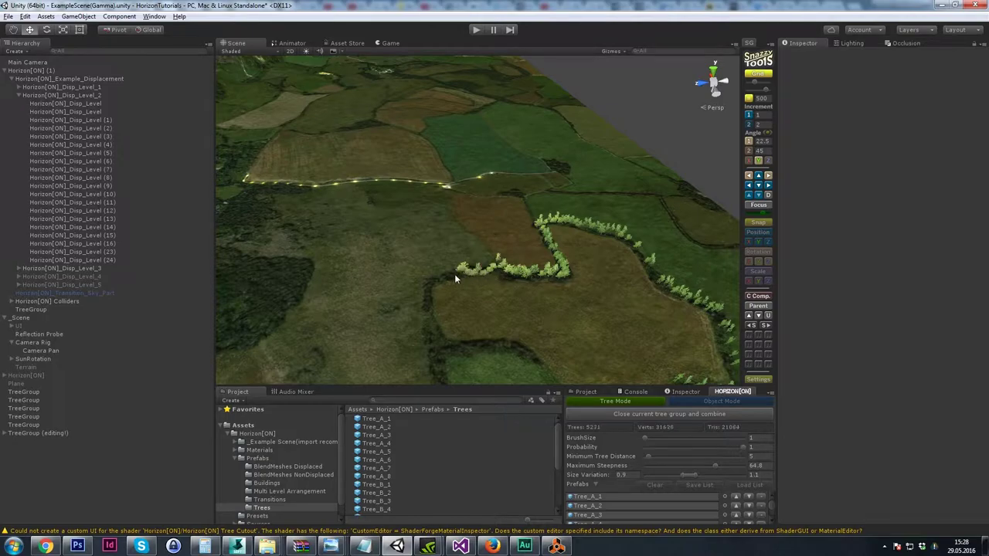
pyautogui.moveTo(434, 371); pyautogui.dragTo(446, 356)
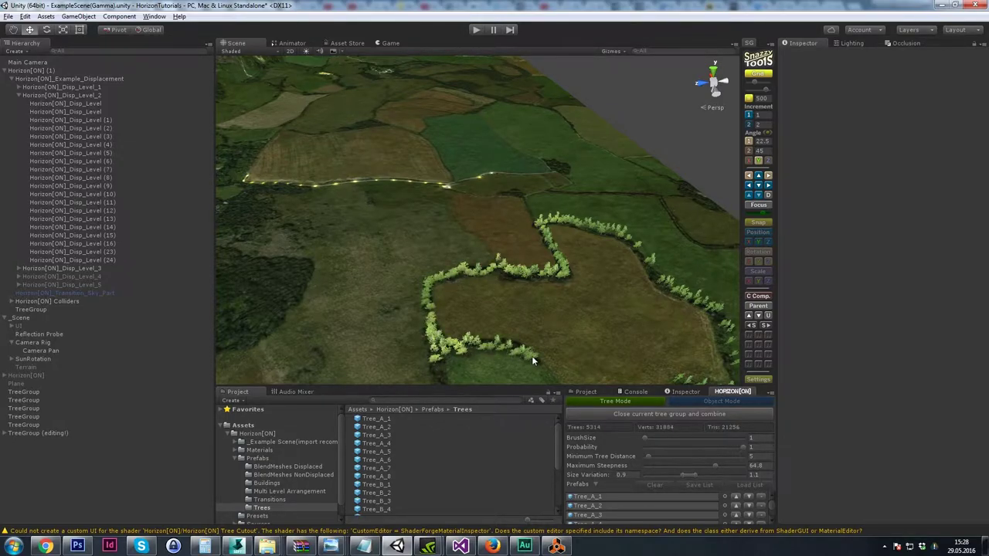
# - Paint trees along the hedgerows around the adjoining green field and fill the gaps in the neighbouring tree rows
pyautogui.moveTo(532, 361); pyautogui.dragTo(479, 294, button='middle')
pyautogui.moveTo(387, 199); pyautogui.dragTo(402, 234)
pyautogui.moveTo(464, 266); pyautogui.dragTo(543, 257)
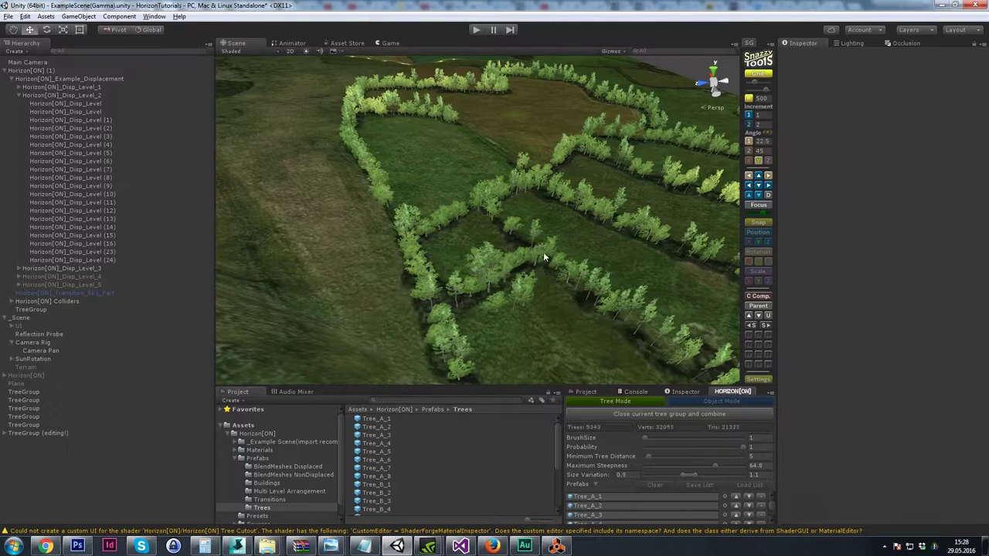
pyautogui.moveTo(503, 228)
pyautogui.mouseDown()
pyautogui.moveTo(556, 204)
pyautogui.moveTo(573, 153)
pyautogui.mouseUp()
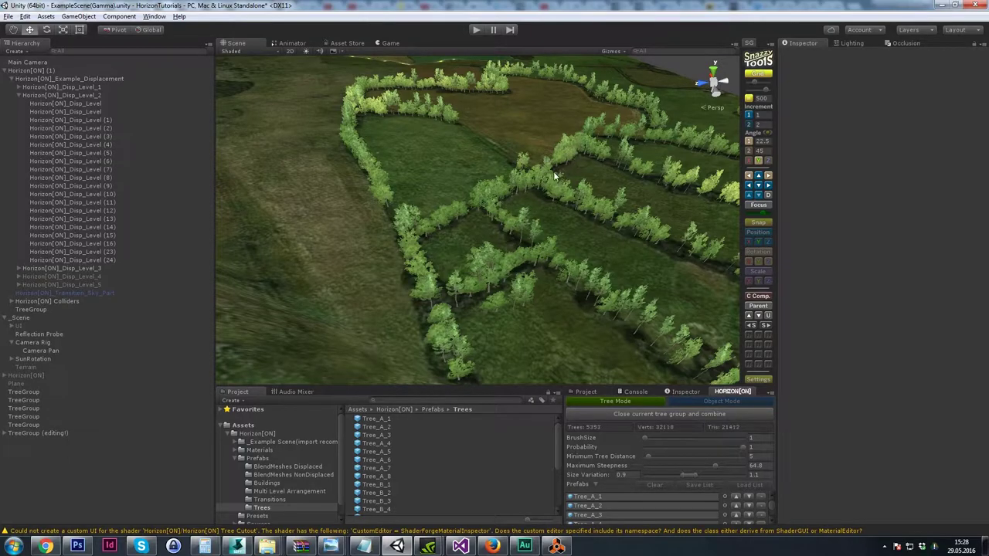
pyautogui.moveTo(630, 176); pyautogui.dragTo(667, 185)
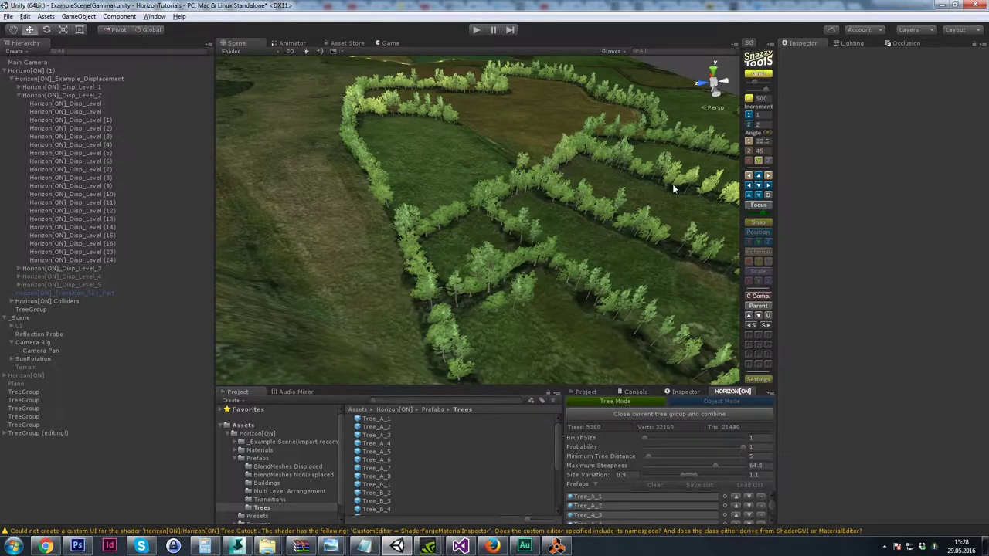
pyautogui.moveTo(642, 163); pyautogui.dragTo(612, 180, button='middle')
pyautogui.moveTo(481, 194); pyautogui.dragTo(495, 239, button='middle')
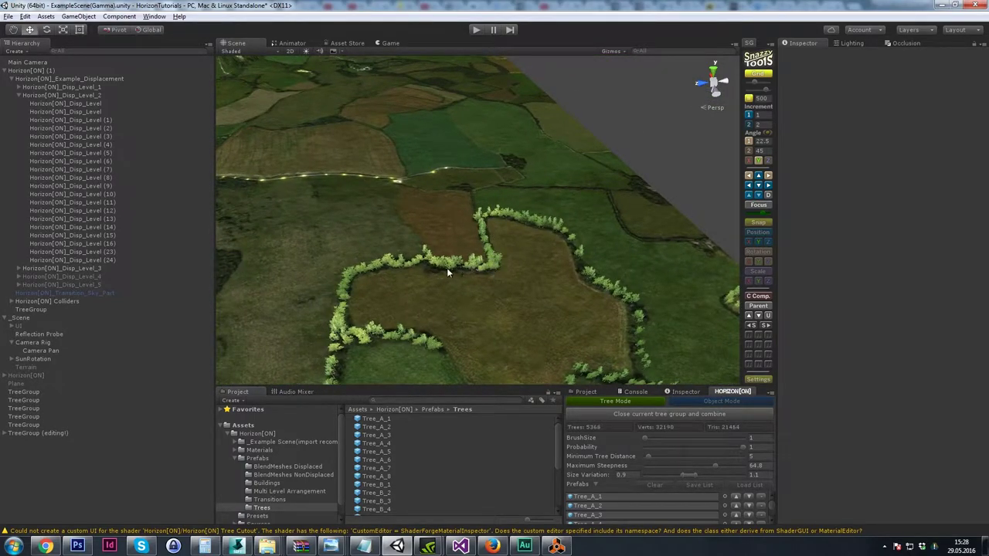
pyautogui.moveTo(431, 268); pyautogui.dragTo(424, 263)
# - Set the brush size to 3 and paint dense trees over the dark woodland patches around the farmstead
pyautogui.moveTo(387, 280); pyautogui.dragTo(439, 275, button='middle')
pyautogui.scroll(-1, 419, 265)
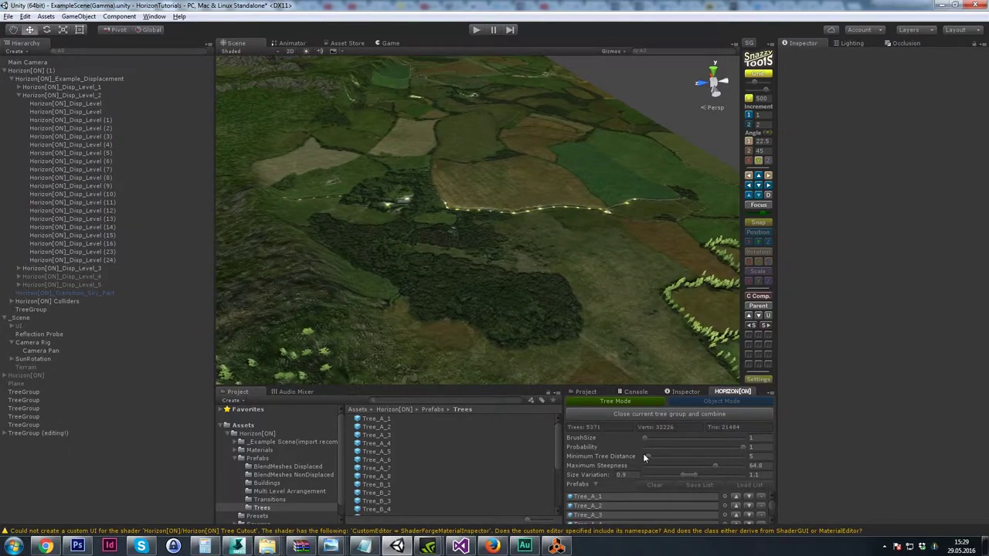
pyautogui.moveTo(650, 438); pyautogui.dragTo(663, 439)
pyautogui.click(354, 241)
pyautogui.moveTo(401, 267)
pyautogui.mouseDown()
pyautogui.moveTo(475, 293)
pyautogui.moveTo(550, 297)
pyautogui.moveTo(468, 272)
pyautogui.moveTo(443, 313)
pyautogui.moveTo(549, 332)
pyautogui.moveTo(576, 318)
pyautogui.mouseUp()
pyautogui.moveTo(435, 221)
pyautogui.mouseDown()
pyautogui.moveTo(442, 241)
pyautogui.moveTo(365, 230)
pyautogui.moveTo(329, 242)
pyautogui.mouseUp()
pyautogui.moveTo(386, 182)
pyautogui.mouseDown()
pyautogui.moveTo(379, 184)
pyautogui.moveTo(408, 175)
pyautogui.mouseUp()
pyautogui.moveTo(464, 218); pyautogui.dragTo(492, 246)
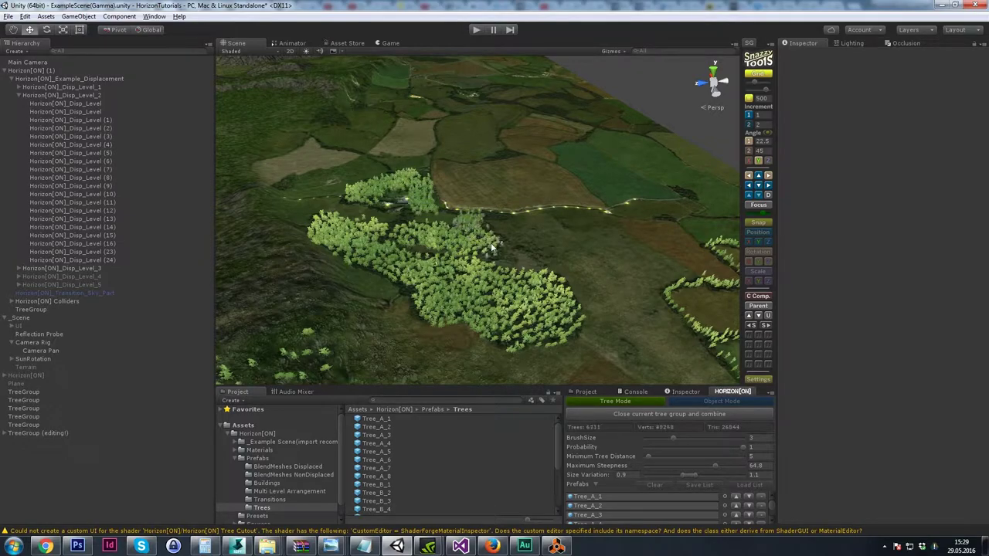
# - Set the brush size to 1 and fill in trees along the woodland's edges and beside the lit road
pyautogui.moveTo(673, 437); pyautogui.dragTo(644, 438)
pyautogui.moveTo(574, 327); pyautogui.dragTo(562, 338)
pyautogui.click(423, 316)
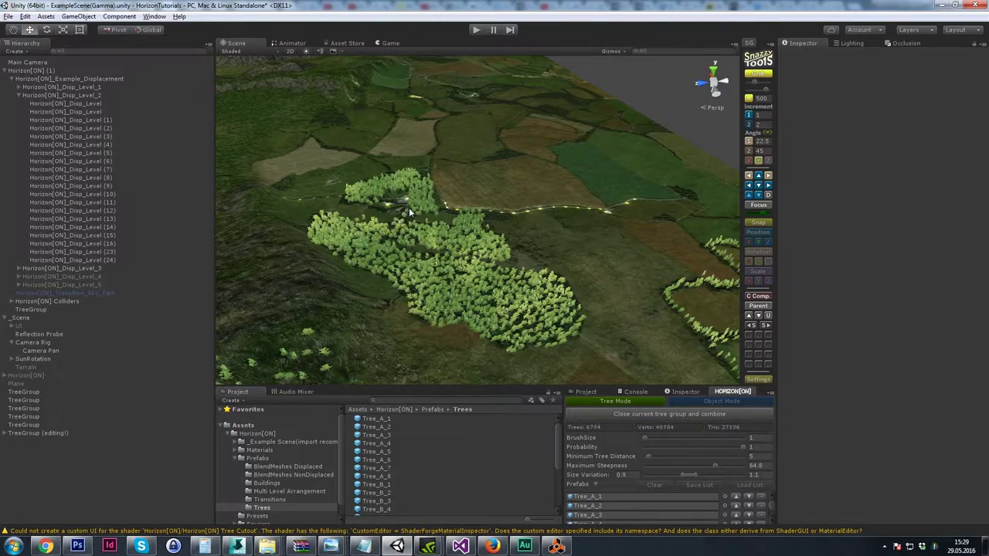
pyautogui.keyDown('alt'); pyautogui.moveTo(442, 246); pyautogui.dragTo(410, 238); pyautogui.keyUp('alt')
pyautogui.moveTo(446, 191); pyautogui.dragTo(464, 227, button='middle')
pyautogui.scroll(5, 479, 244)
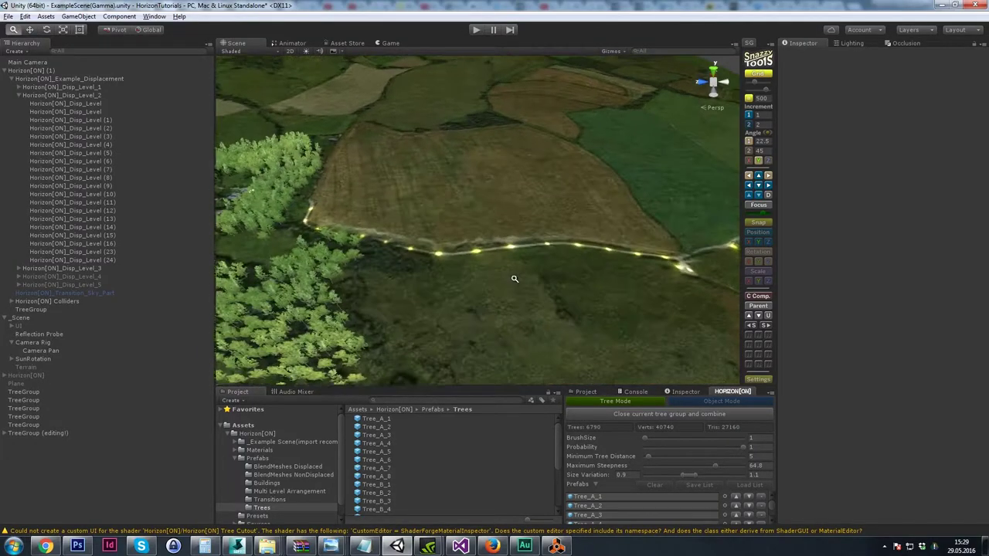
pyautogui.moveTo(327, 235); pyautogui.dragTo(369, 255)
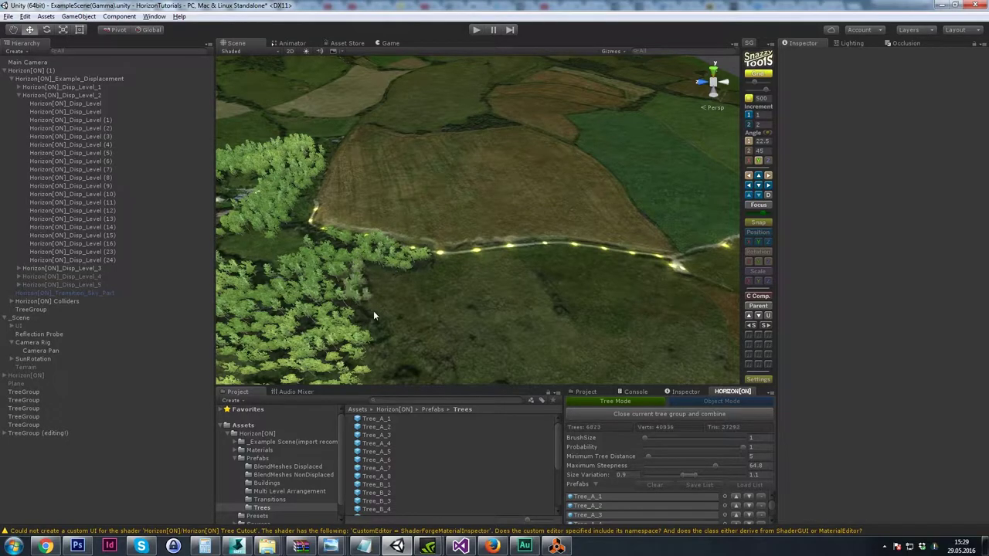
pyautogui.moveTo(373, 310); pyautogui.dragTo(378, 331)
# - Place scattered single trees on the open meadow beside the woodland and fill small gaps along the woodland's edges
pyautogui.moveTo(397, 340); pyautogui.dragTo(381, 245, button='middle')
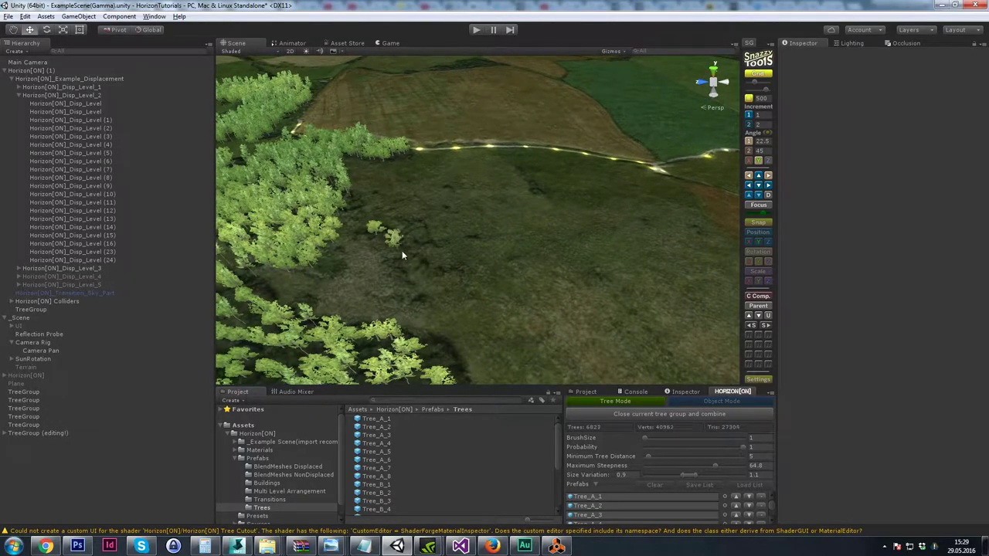
pyautogui.click(421, 232)
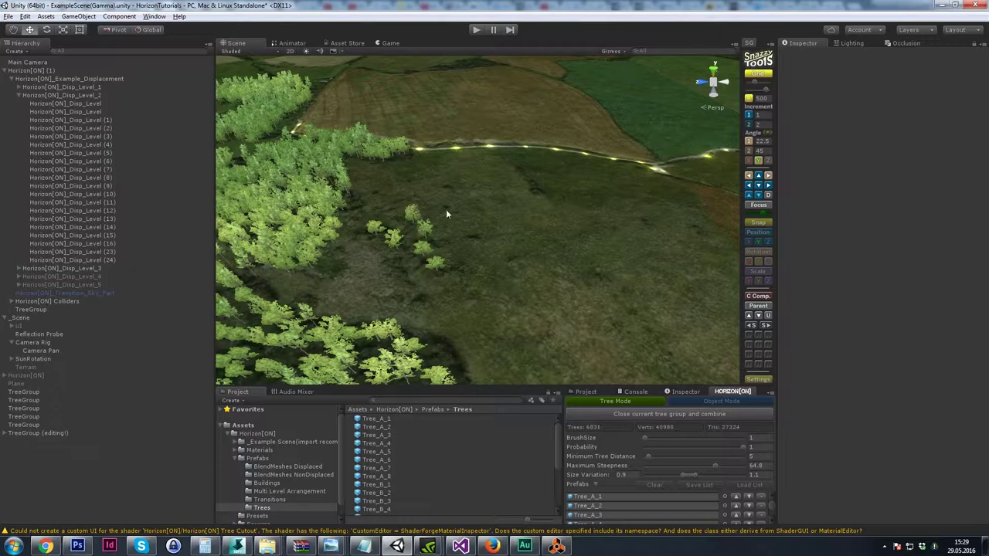
pyautogui.click(523, 170)
pyautogui.click(540, 192)
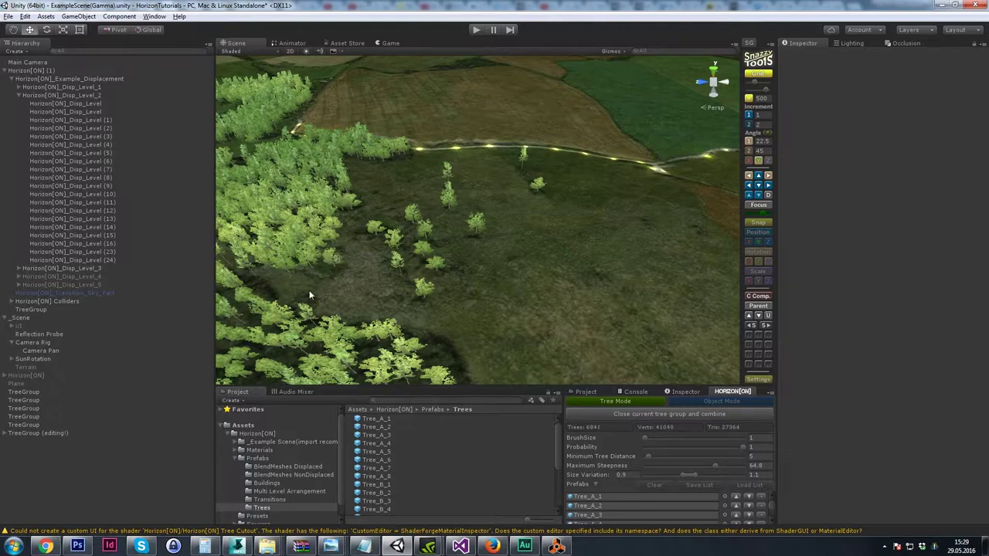
pyautogui.click(257, 283)
pyautogui.click(281, 297)
pyautogui.click(433, 345)
pyautogui.click(456, 344)
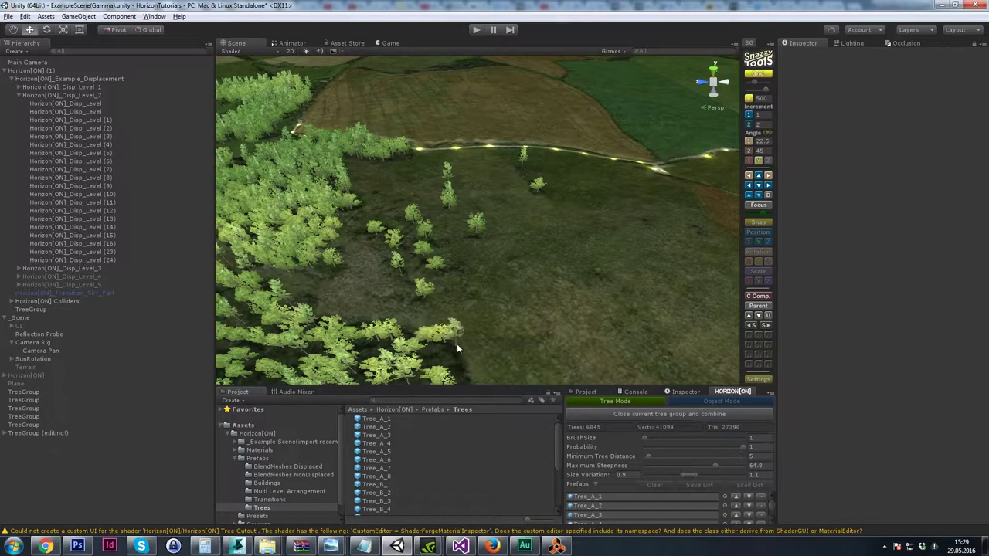
pyautogui.click(466, 368)
# - Paint trees around the farmstead, joining its grove to the main woodland and filling the woodland's outer corner
pyautogui.moveTo(411, 166); pyautogui.dragTo(449, 263, button='middle')
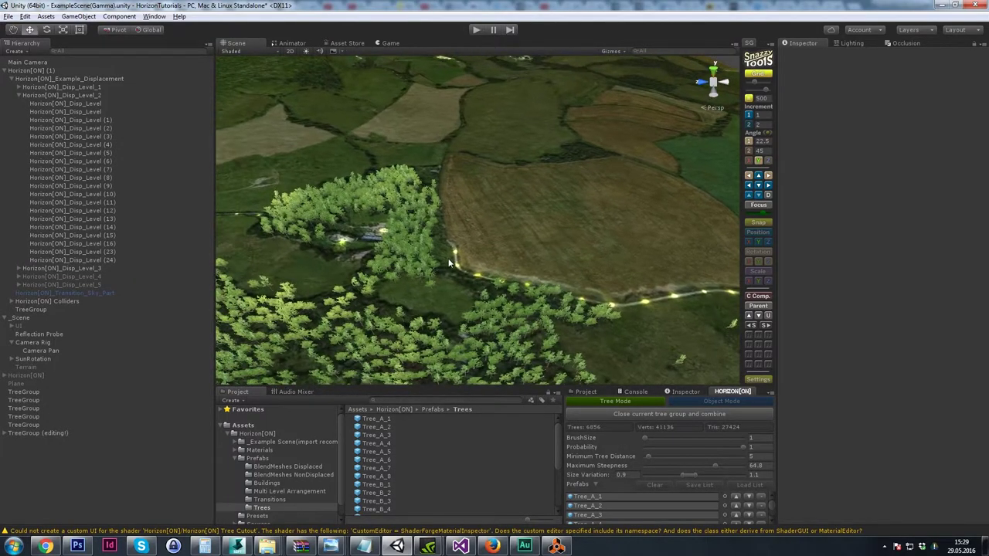
pyautogui.moveTo(459, 279)
pyautogui.mouseDown()
pyautogui.moveTo(437, 202)
pyautogui.moveTo(396, 168)
pyautogui.moveTo(366, 178)
pyautogui.moveTo(306, 257)
pyautogui.moveTo(352, 283)
pyautogui.moveTo(313, 301)
pyautogui.moveTo(360, 299)
pyautogui.moveTo(440, 326)
pyautogui.moveTo(490, 309)
pyautogui.mouseUp()
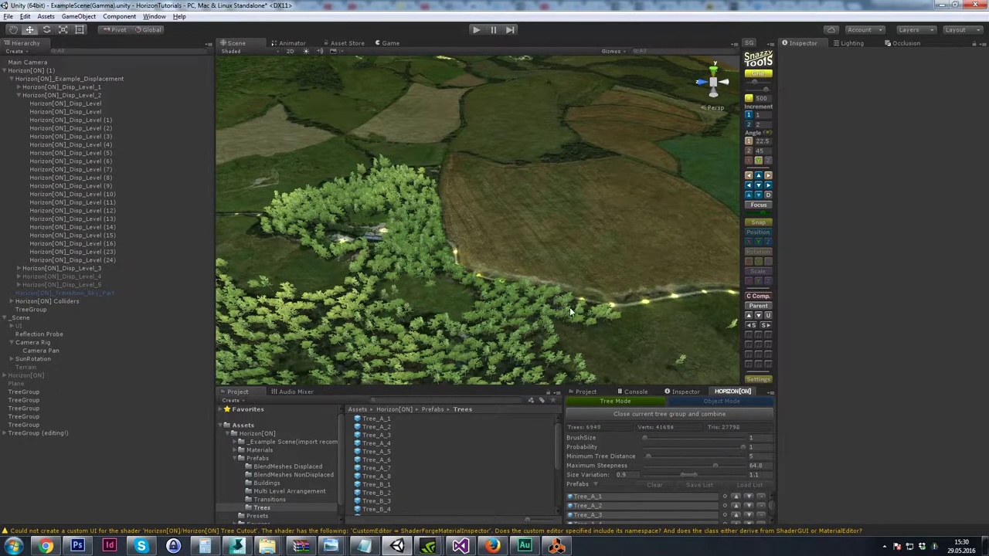
pyautogui.moveTo(356, 174); pyautogui.dragTo(472, 213, button='middle')
pyautogui.click(450, 293)
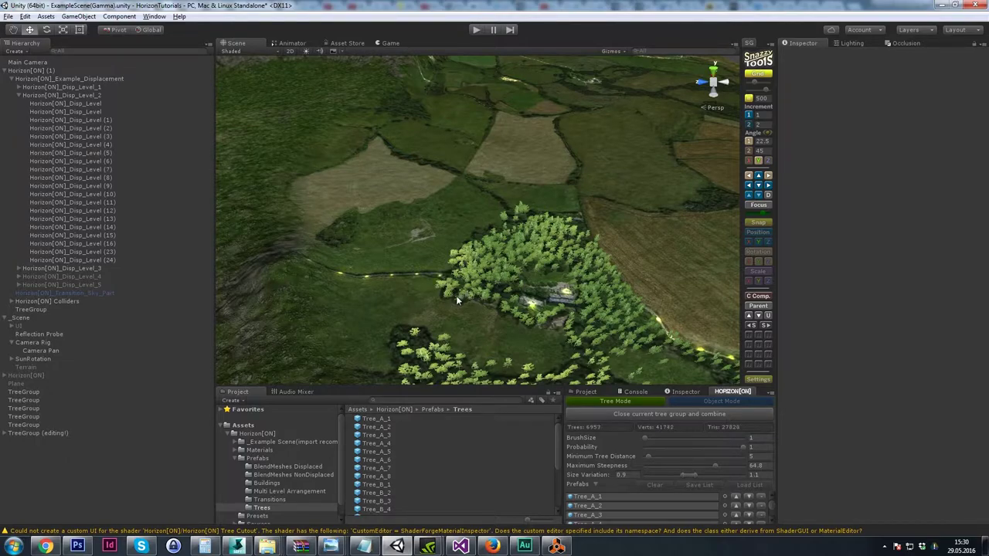
pyautogui.moveTo(417, 333)
pyautogui.mouseDown()
pyautogui.moveTo(398, 346)
pyautogui.moveTo(411, 334)
pyautogui.moveTo(425, 344)
pyautogui.moveTo(398, 359)
pyautogui.mouseUp()
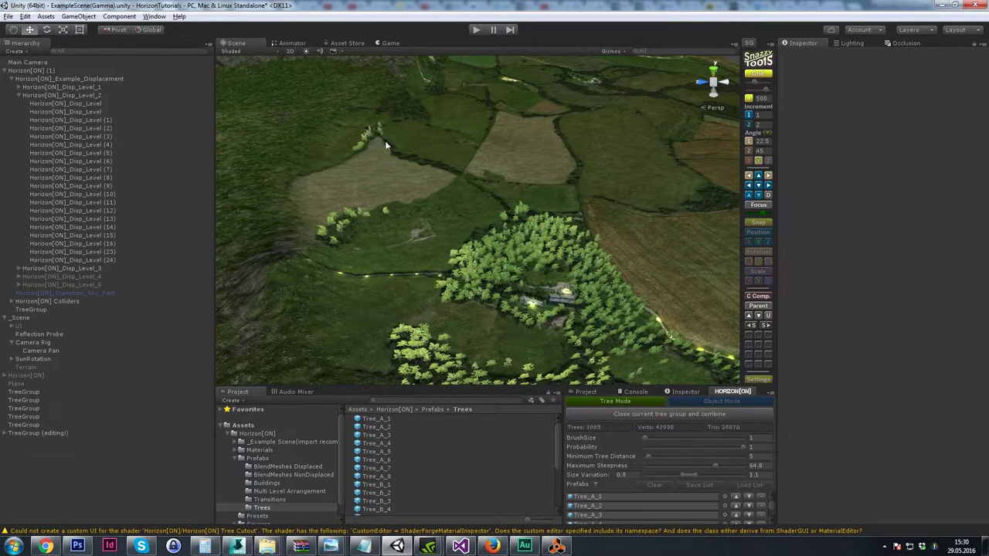
# - Paint tree rows along the hedgerows between the pale fields and along the far border of the large ploughed field
pyautogui.moveTo(385, 141); pyautogui.dragTo(442, 168)
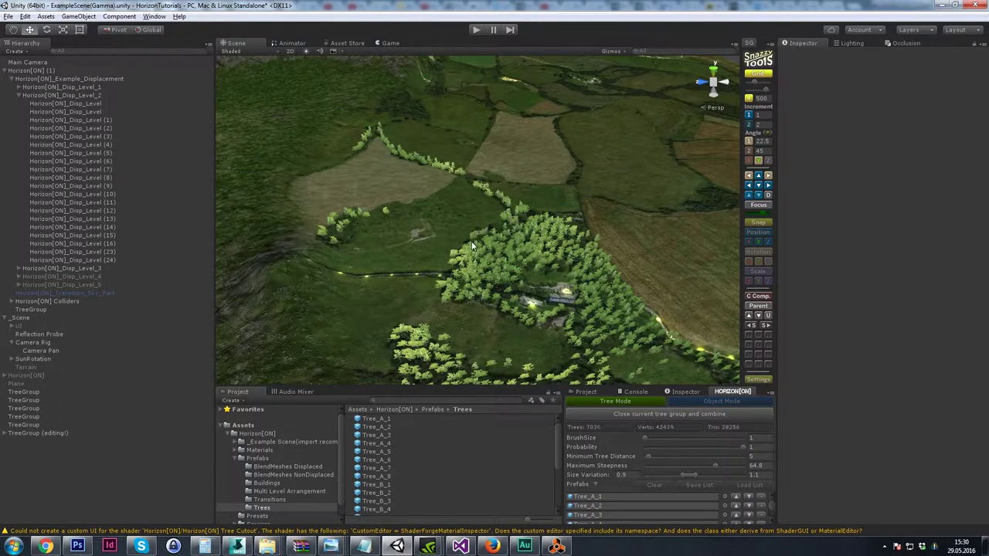
pyautogui.moveTo(543, 209); pyautogui.dragTo(576, 214)
pyautogui.moveTo(722, 198); pyautogui.dragTo(728, 199)
pyautogui.moveTo(728, 199); pyautogui.dragTo(656, 202, button='middle')
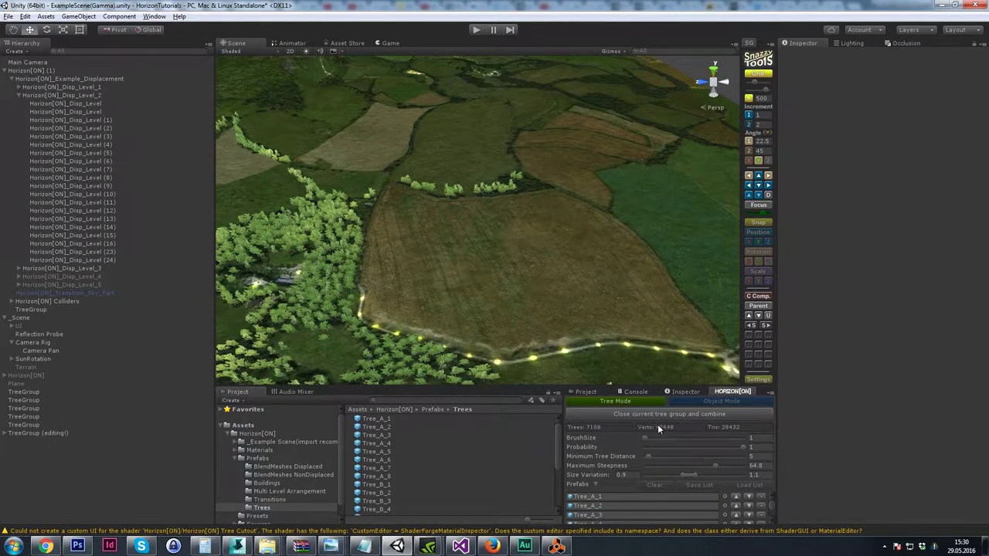
# - Examine the overall tree coverage across the terrain's hillsides, woodland and village fields
pyautogui.keyDown('alt'); pyautogui.moveTo(618, 238); pyautogui.dragTo(466, 218); pyautogui.keyUp('alt')
pyautogui.scroll(-8, 526, 253)
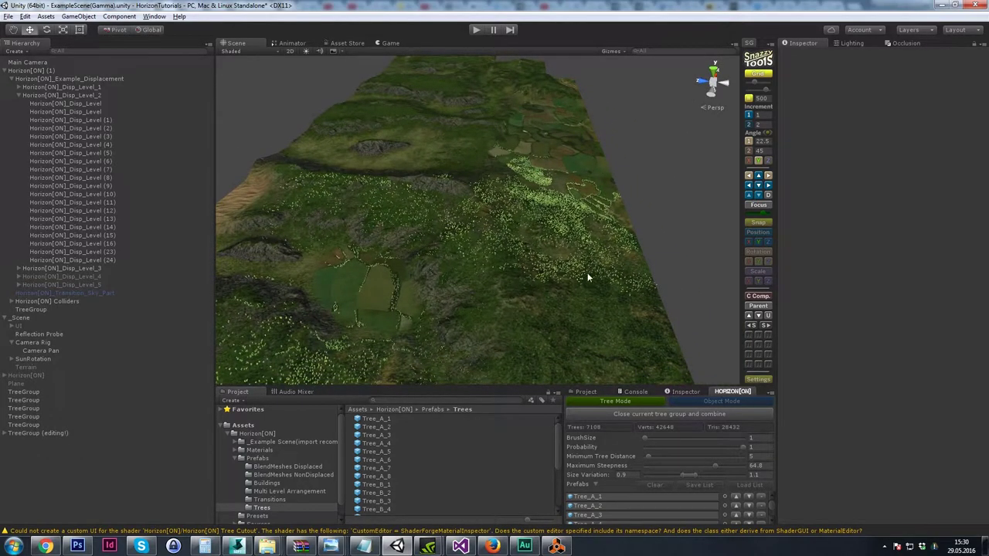
pyautogui.keyDown('alt'); pyautogui.moveTo(564, 218); pyautogui.dragTo(490, 223, button='middle'); pyautogui.keyUp('alt')
pyautogui.keyDown('alt'); pyautogui.moveTo(490, 223); pyautogui.dragTo(472, 236); pyautogui.keyUp('alt')
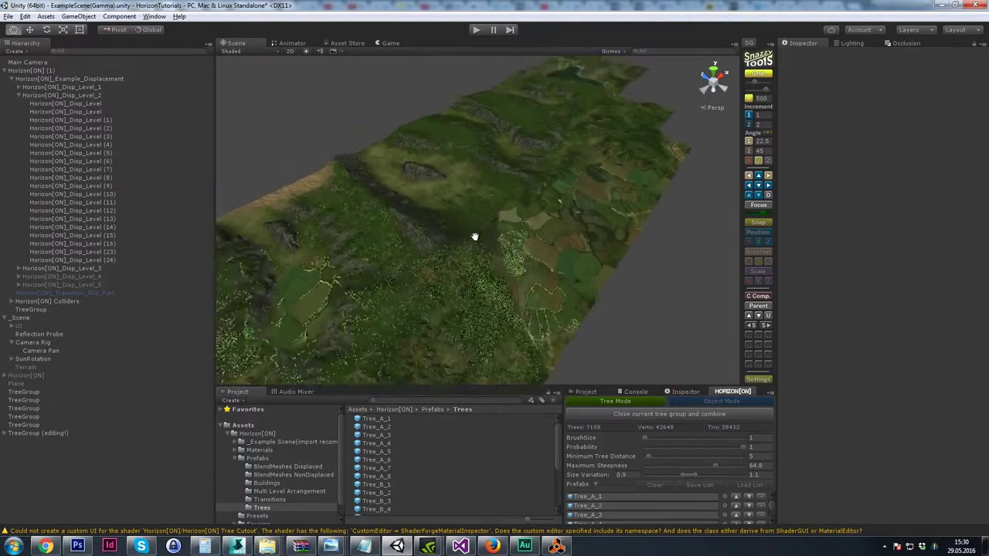
pyautogui.keyDown('alt'); pyautogui.moveTo(473, 236); pyautogui.dragTo(422, 232, button='right'); pyautogui.keyUp('alt')
pyautogui.keyDown('alt'); pyautogui.moveTo(422, 232); pyautogui.dragTo(455, 194, button='middle'); pyautogui.keyUp('alt')
pyautogui.keyDown('alt'); pyautogui.moveTo(455, 194); pyautogui.dragTo(533, 239, button='right'); pyautogui.keyUp('alt')
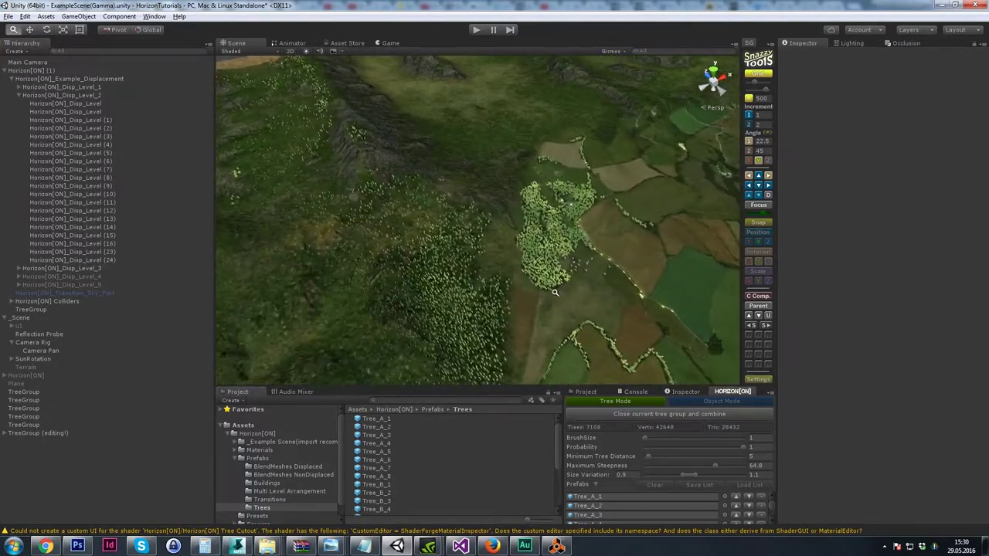
pyautogui.keyDown('alt'); pyautogui.moveTo(534, 240); pyautogui.dragTo(502, 251); pyautogui.keyUp('alt')
# - Paint trees along the hedgerows around the small square field at the terrain edge and over the nearby dark copses
pyautogui.keyDown('alt'); pyautogui.moveTo(503, 251); pyautogui.dragTo(469, 196, button='middle'); pyautogui.keyUp('alt')
pyautogui.keyDown('alt'); pyautogui.moveTo(468, 196); pyautogui.dragTo(453, 219, button='right'); pyautogui.keyUp('alt')
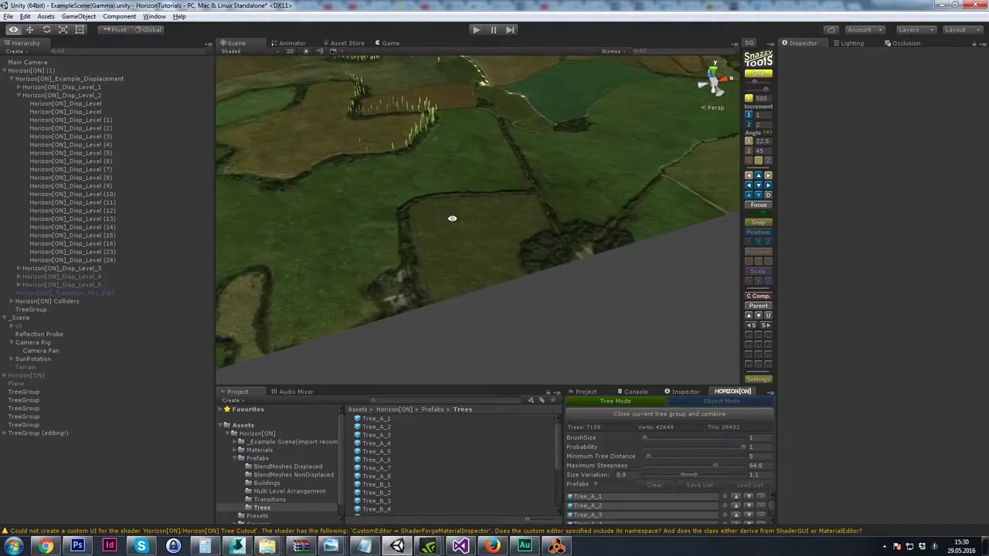
pyautogui.keyDown('alt'); pyautogui.moveTo(453, 219); pyautogui.dragTo(467, 259, button='middle'); pyautogui.keyUp('alt')
pyautogui.keyDown('alt'); pyautogui.moveTo(468, 259); pyautogui.dragTo(695, 230); pyautogui.keyUp('alt')
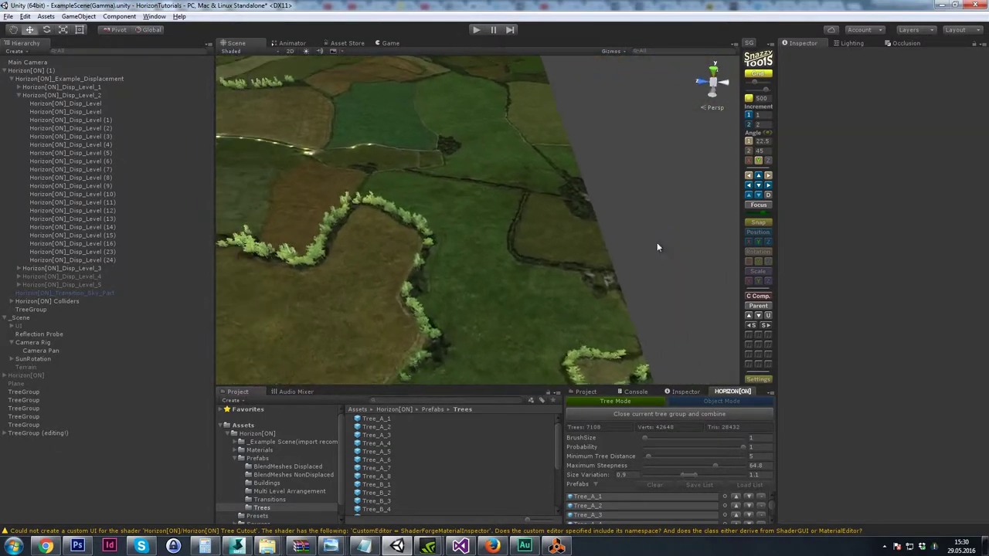
pyautogui.moveTo(516, 258); pyautogui.dragTo(518, 220)
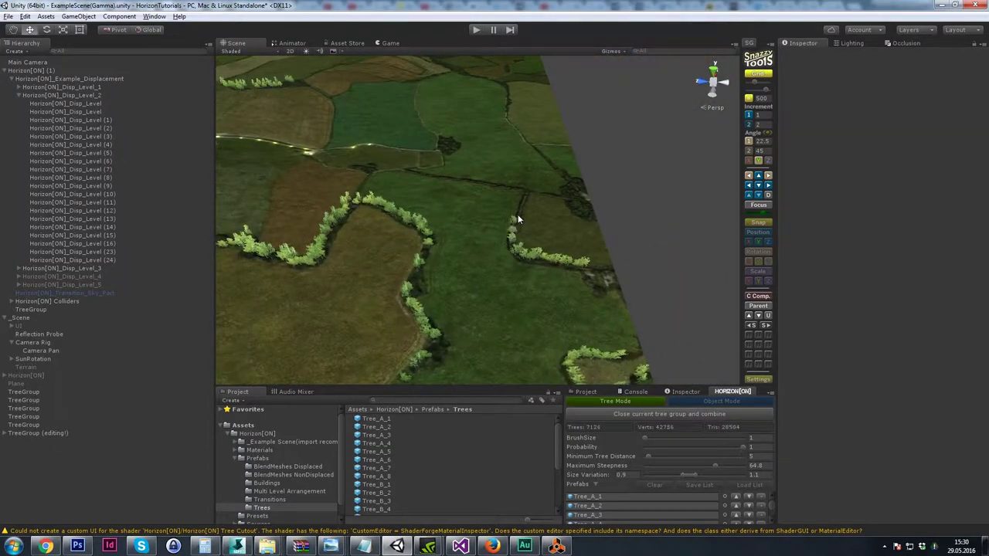
pyautogui.moveTo(579, 208)
pyautogui.mouseDown()
pyautogui.moveTo(587, 205)
pyautogui.moveTo(579, 190)
pyautogui.moveTo(565, 199)
pyautogui.mouseUp()
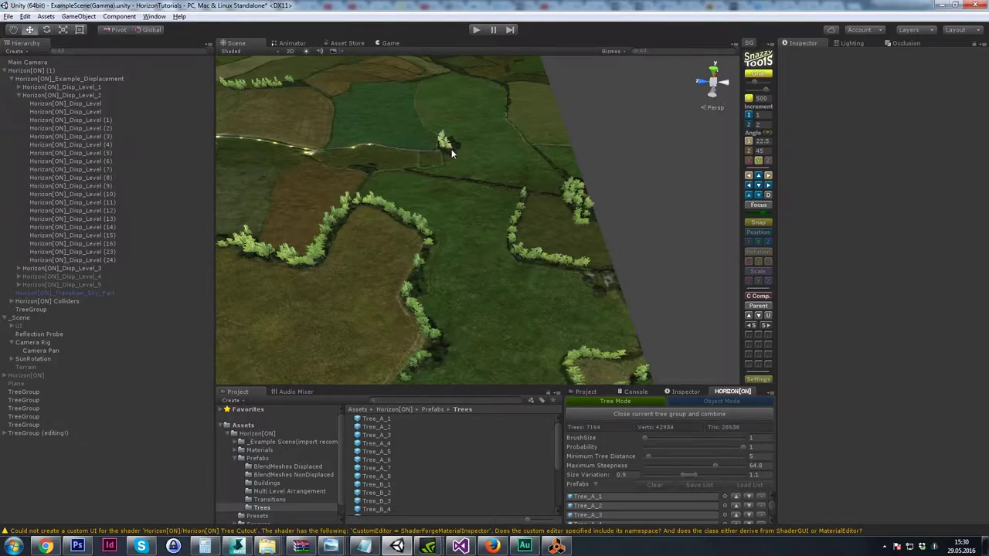
pyautogui.moveTo(449, 146)
pyautogui.mouseDown()
pyautogui.moveTo(452, 161)
pyautogui.moveTo(430, 180)
pyautogui.mouseUp()
pyautogui.moveTo(507, 190); pyautogui.dragTo(557, 200)
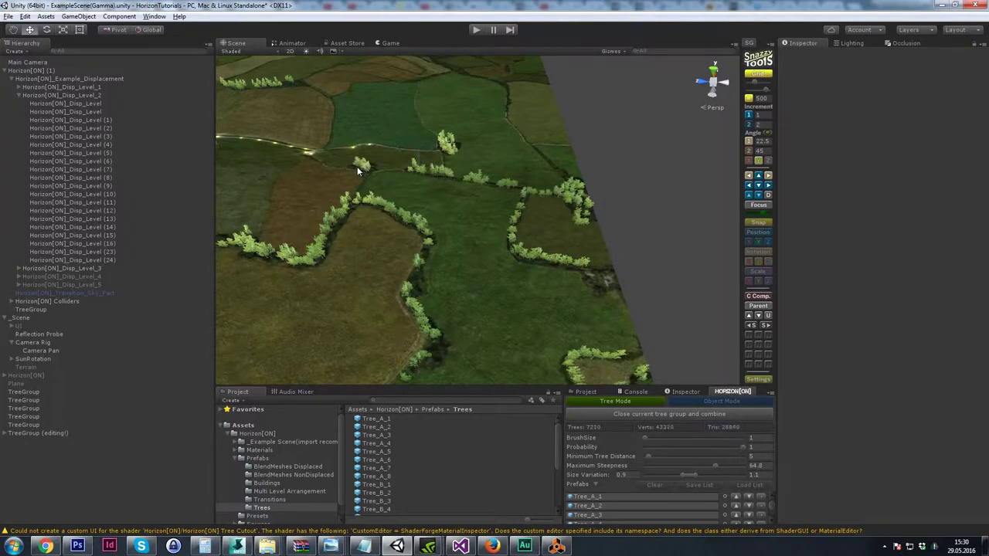
# - Paint tree rows along the hedgerows of the ploughed and green fields beyond the lit road and along the terrain edge
pyautogui.moveTo(346, 165)
pyautogui.mouseDown()
pyautogui.moveTo(304, 154)
pyautogui.moveTo(325, 144)
pyautogui.mouseUp()
pyautogui.moveTo(298, 85); pyautogui.dragTo(325, 92)
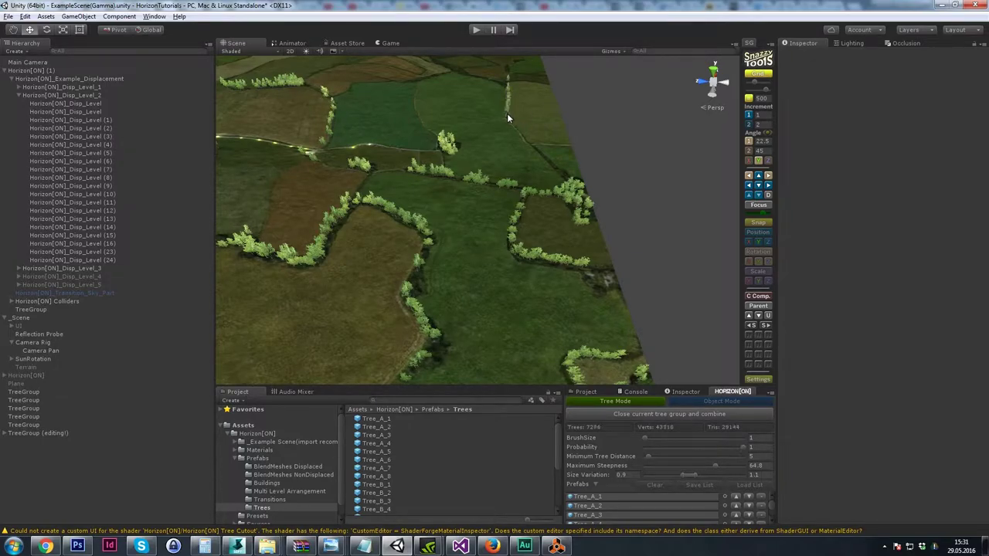
pyautogui.moveTo(508, 117); pyautogui.dragTo(600, 219)
pyautogui.keyDown('shift'); pyautogui.click(600, 215); pyautogui.keyUp('shift')
pyautogui.keyDown('alt'); pyautogui.moveTo(601, 280); pyautogui.dragTo(487, 272); pyautogui.keyUp('alt')
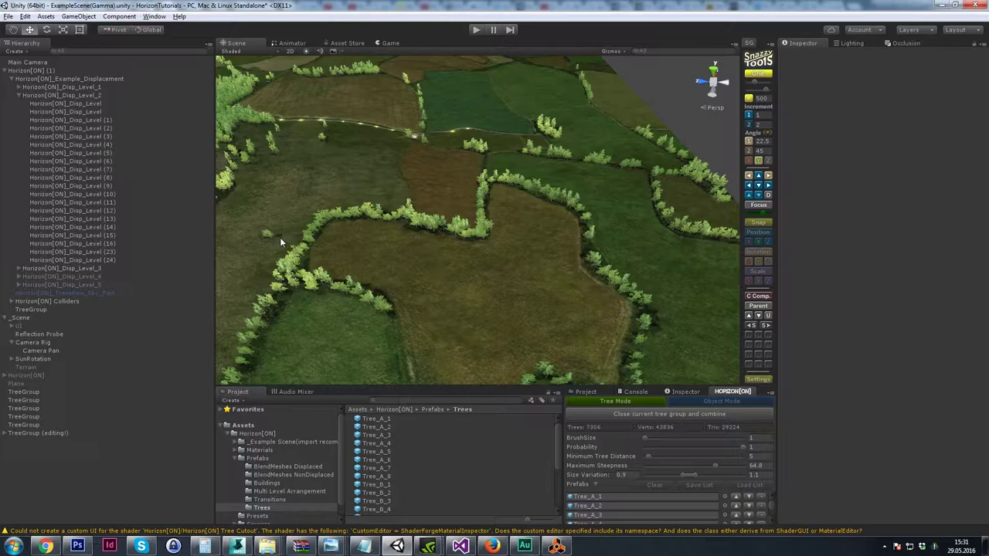
# - Scatter single trees across the open brown and green fields and the meadow between the woodland and the lit road
pyautogui.moveTo(360, 210); pyautogui.dragTo(450, 171, button='middle')
pyautogui.click(511, 215)
pyautogui.click(590, 241)
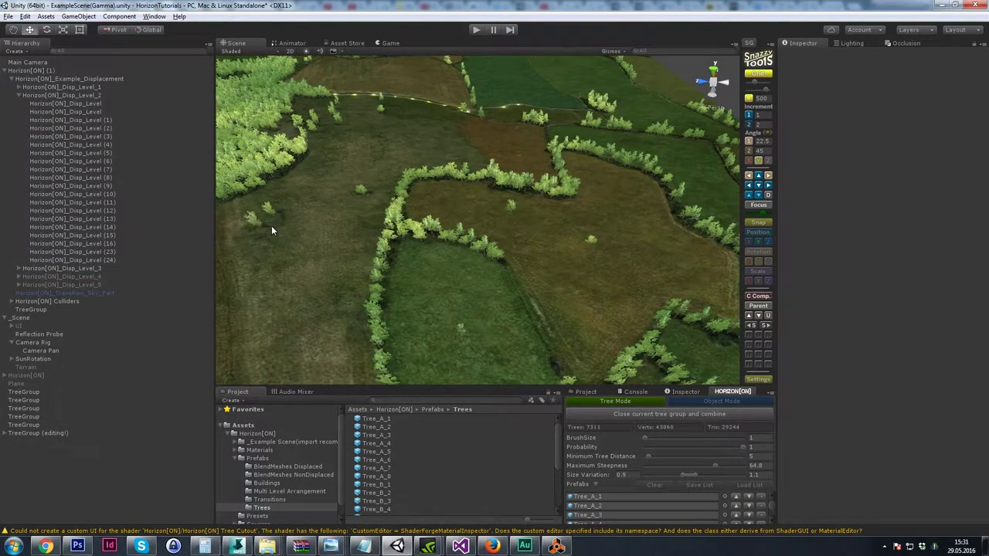
pyautogui.keyDown('alt'); pyautogui.moveTo(341, 223); pyautogui.dragTo(388, 225); pyautogui.keyUp('alt')
pyautogui.click(396, 288)
pyautogui.click(380, 280)
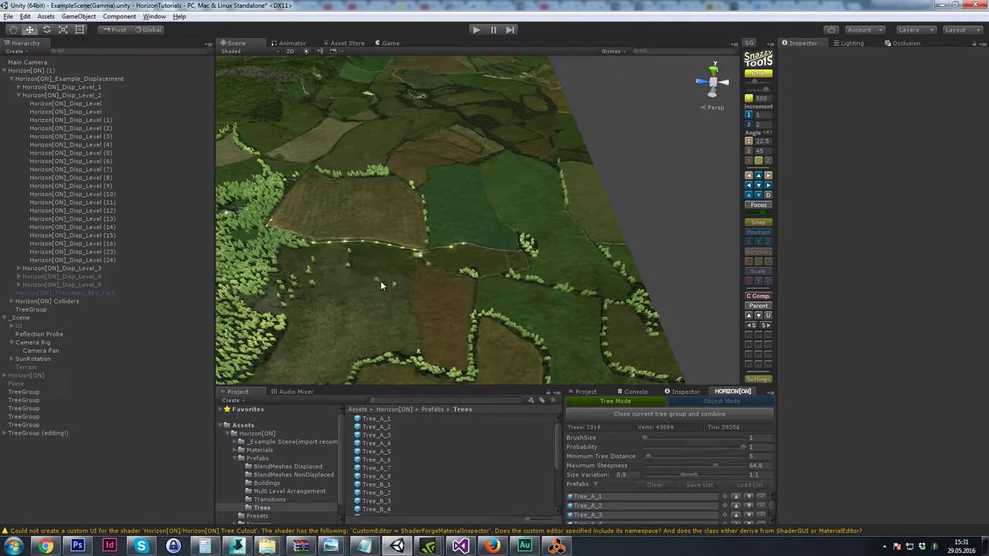
pyautogui.click(400, 261)
# - Add trees at the ploughed field's corner beside the farmstead and around the neighbouring pale field
pyautogui.moveTo(274, 181)
pyautogui.mouseDown(button='middle')
pyautogui.moveTo(379, 224)
pyautogui.moveTo(391, 214)
pyautogui.mouseUp(button='middle')
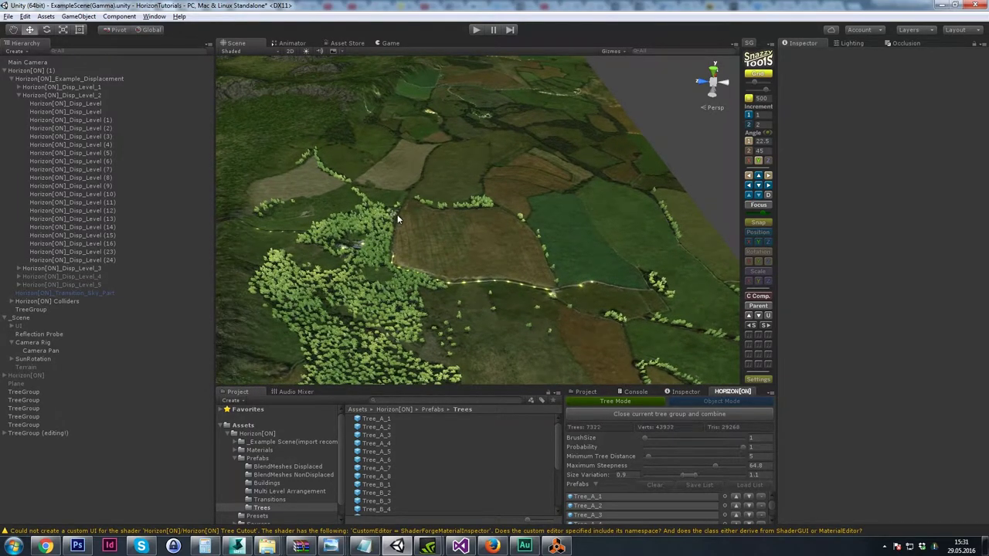
pyautogui.moveTo(398, 215); pyautogui.dragTo(387, 210)
pyautogui.click(296, 234)
pyautogui.click(312, 183)
pyautogui.click(586, 186)
pyautogui.scroll(-4, 591, 193)
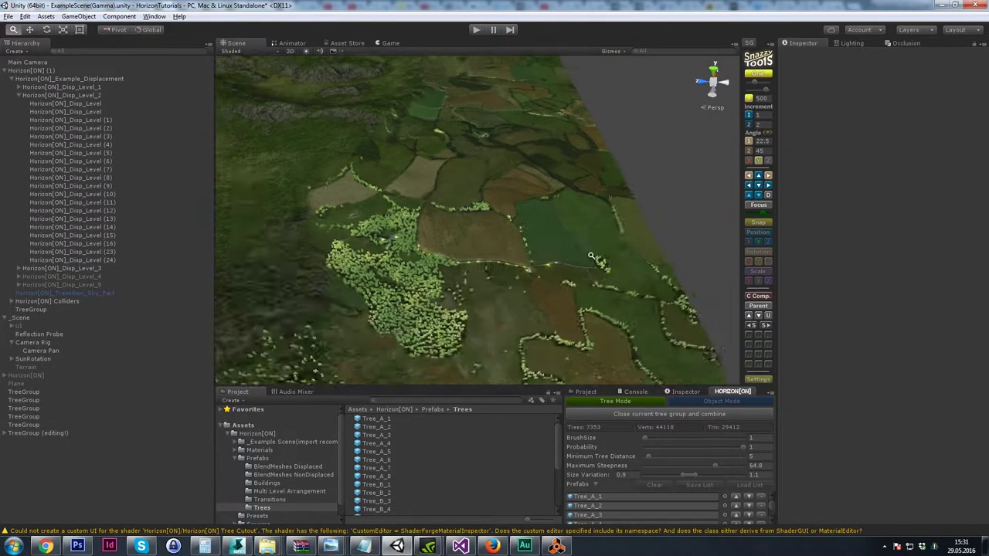
# - Paint tree rows along the far hedgerows of the large green fields and down their border near the terrain edge
pyautogui.moveTo(593, 238)
pyautogui.keyDown('alt'); pyautogui.mouseDown()
pyautogui.moveTo(500, 240)
pyautogui.moveTo(517, 282)
pyautogui.moveTo(545, 285)
pyautogui.moveTo(492, 258)
pyautogui.mouseUp(); pyautogui.keyUp('alt')
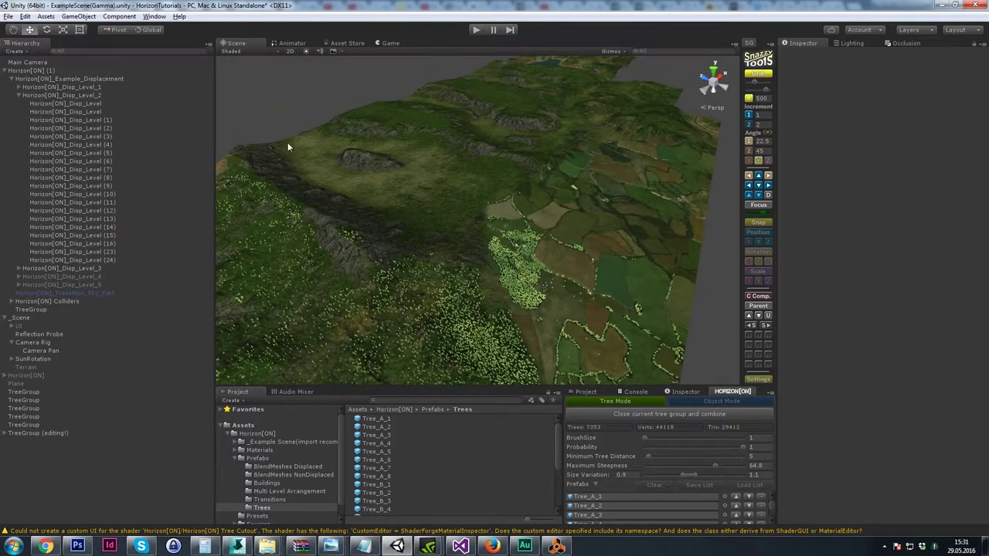
pyautogui.keyDown('alt'); pyautogui.moveTo(287, 143); pyautogui.dragTo(368, 168); pyautogui.keyUp('alt')
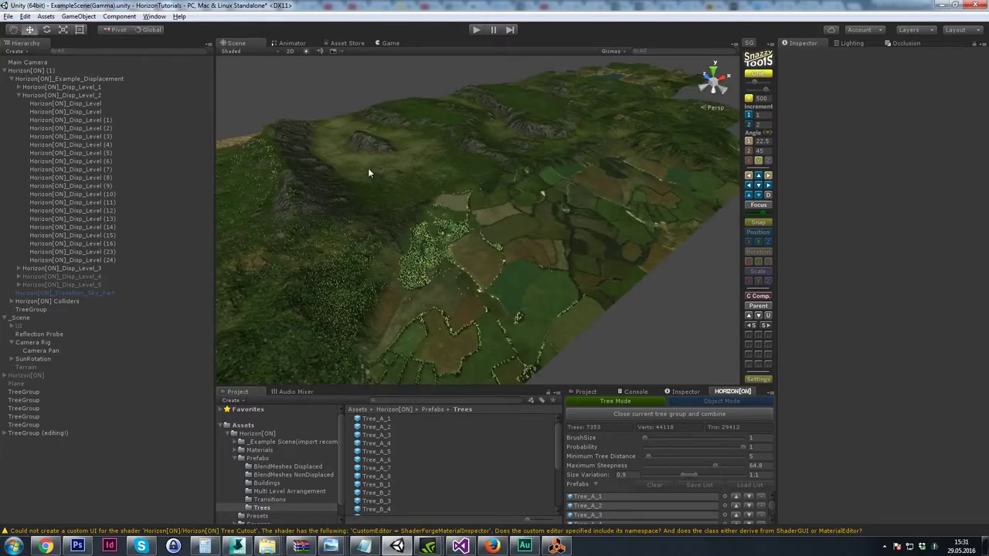
pyautogui.keyDown('alt'); pyautogui.moveTo(511, 235); pyautogui.dragTo(490, 222, button='middle'); pyautogui.keyUp('alt')
pyautogui.keyDown('alt'); pyautogui.moveTo(490, 222); pyautogui.dragTo(622, 312, button='right'); pyautogui.keyUp('alt')
pyautogui.moveTo(585, 284); pyautogui.dragTo(604, 334)
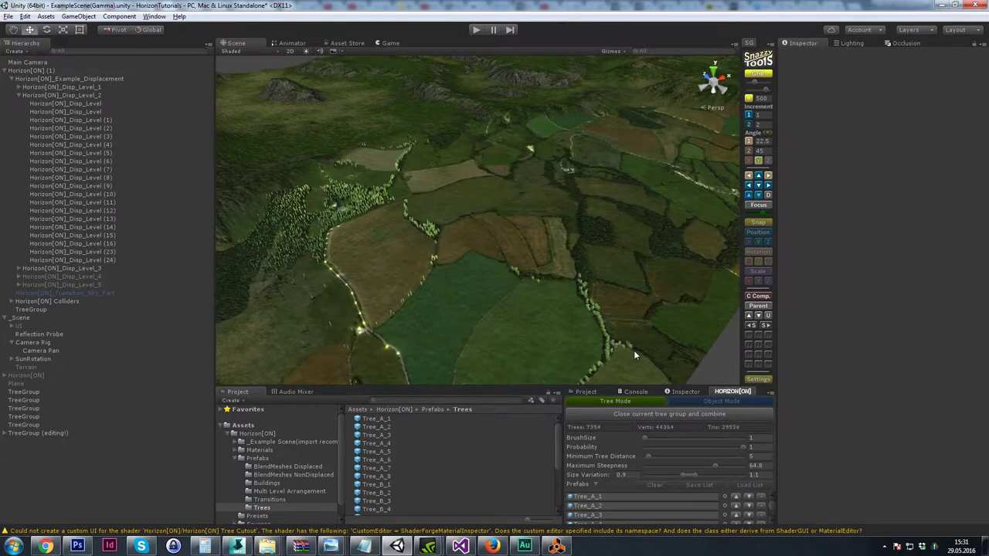
pyautogui.moveTo(662, 357)
pyautogui.keyDown('alt'); pyautogui.mouseDown()
pyautogui.moveTo(583, 292)
pyautogui.moveTo(569, 312)
pyautogui.moveTo(653, 297)
pyautogui.mouseUp(); pyautogui.keyUp('alt')
pyautogui.moveTo(579, 266)
pyautogui.mouseDown()
pyautogui.moveTo(597, 283)
pyautogui.moveTo(585, 274)
pyautogui.mouseUp()
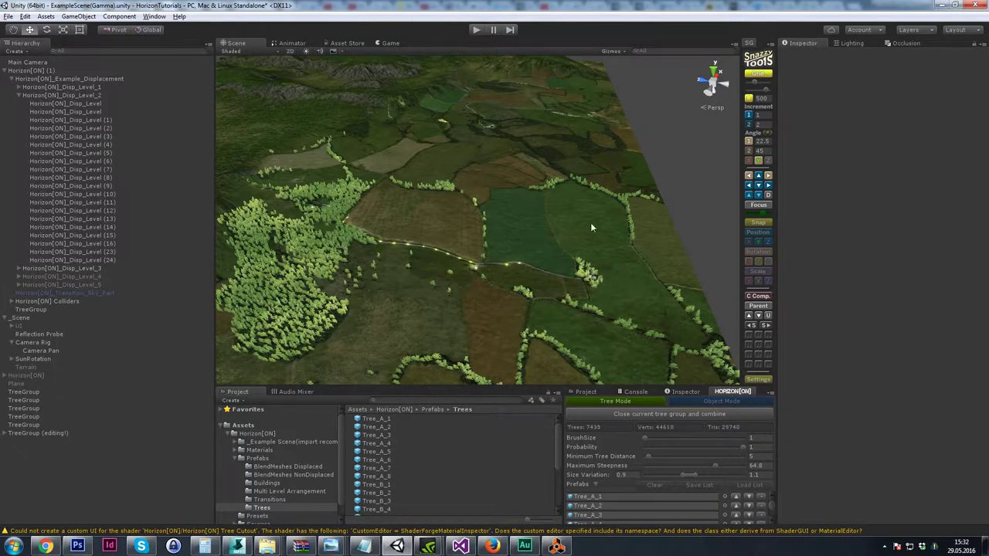
# - Add single trees inside the green and brown fields and along the ground between the farm woodland and the hillside forest
pyautogui.click(474, 201)
pyautogui.click(309, 366)
pyautogui.moveTo(352, 338); pyautogui.dragTo(397, 259, button='middle')
pyautogui.moveTo(410, 309)
pyautogui.mouseDown()
pyautogui.moveTo(466, 344)
pyautogui.moveTo(327, 307)
pyautogui.moveTo(340, 235)
pyautogui.mouseUp()
pyautogui.moveTo(581, 233)
pyautogui.mouseDown(button='right')
pyautogui.moveTo(536, 224)
pyautogui.moveTo(554, 230)
pyautogui.moveTo(521, 297)
pyautogui.moveTo(525, 306)
pyautogui.moveTo(496, 274)
pyautogui.mouseUp(button='right')
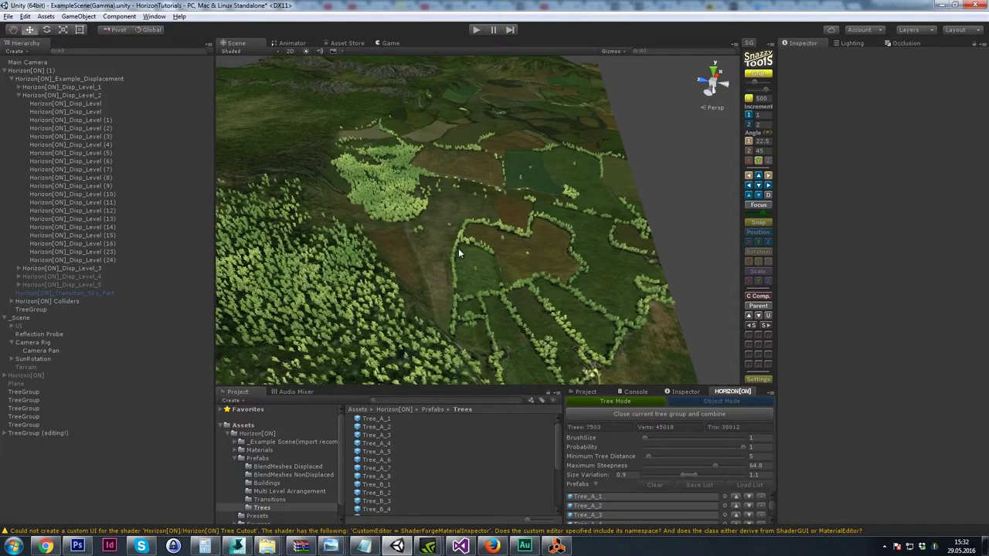
pyautogui.moveTo(458, 249); pyautogui.dragTo(490, 246)
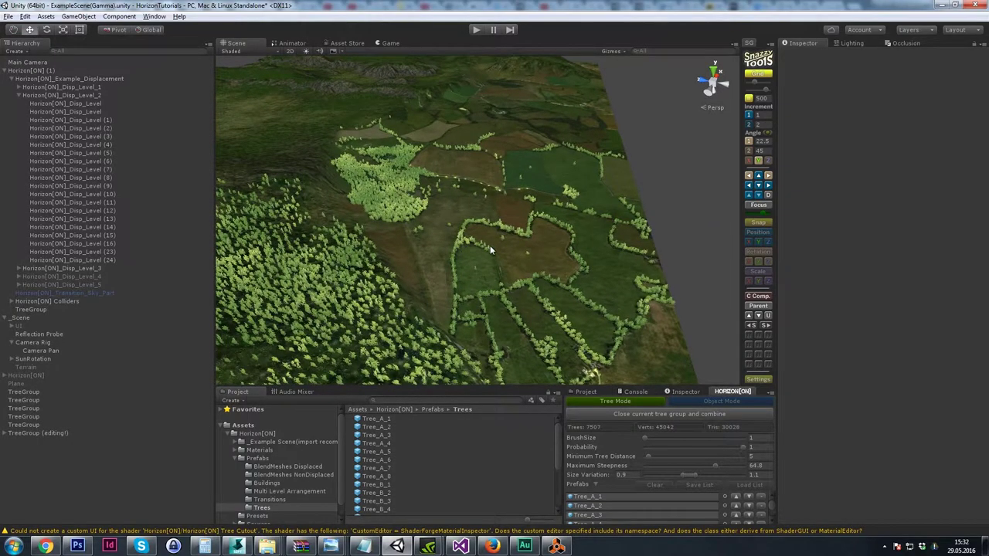
pyautogui.click(535, 207)
# - Paint small tree clusters along the hillside forest's upper edge, the cliff rim, the grassy plateau and its rock outcrop
pyautogui.moveTo(456, 194); pyautogui.dragTo(458, 211, button='right')
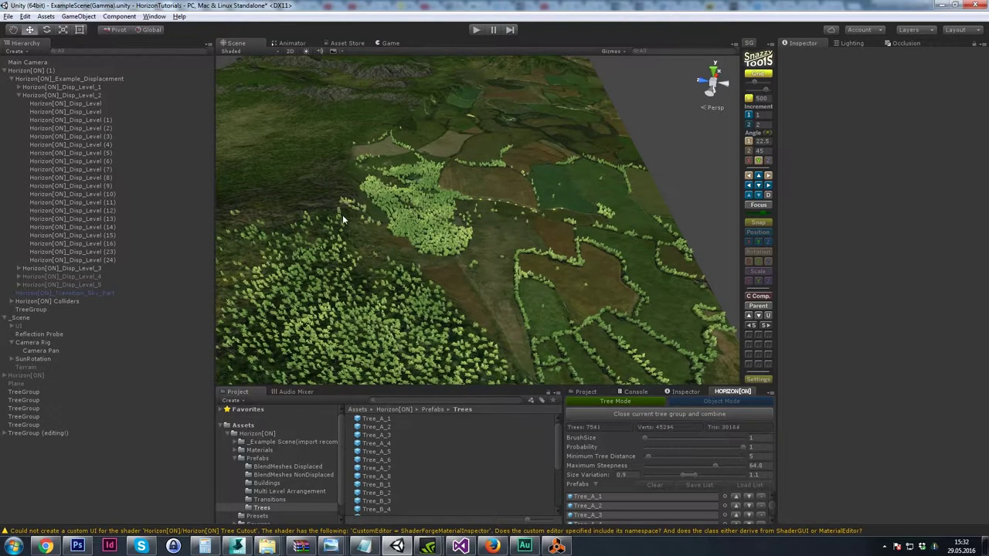
pyautogui.click(343, 218)
pyautogui.keyDown('alt'); pyautogui.moveTo(341, 205); pyautogui.dragTo(389, 236); pyautogui.keyUp('alt')
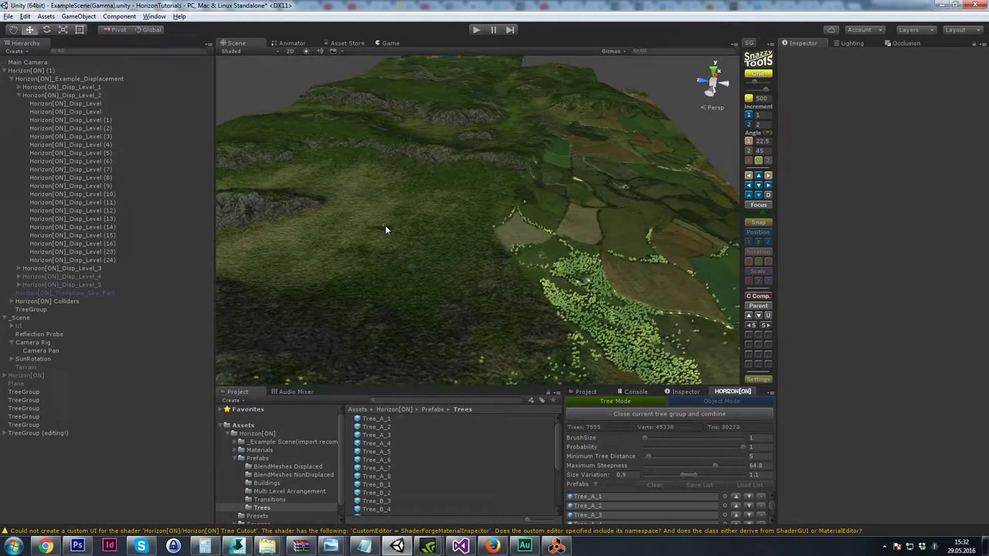
pyautogui.click(386, 228)
pyautogui.keyDown('alt'); pyautogui.moveTo(498, 303); pyautogui.dragTo(527, 316); pyautogui.keyUp('alt')
pyautogui.click(426, 313)
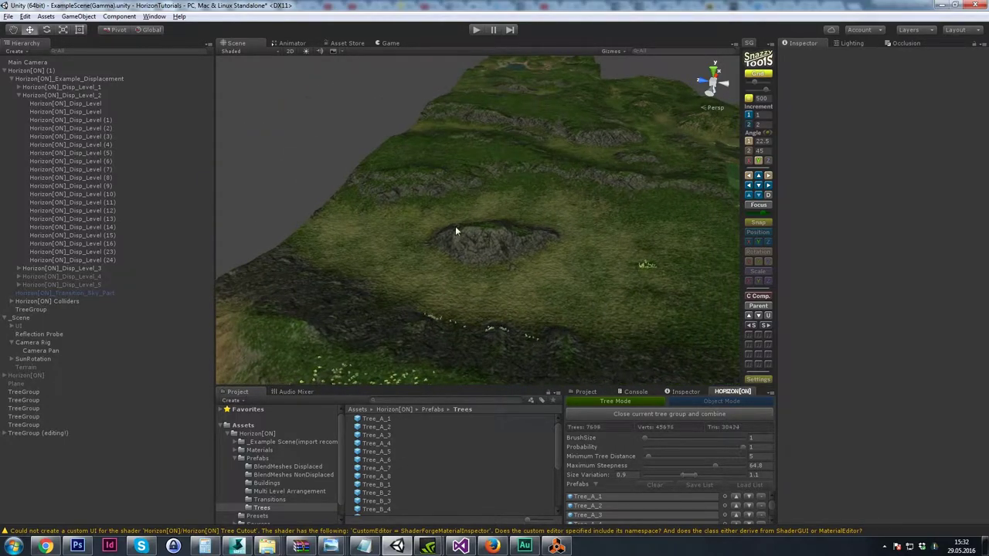
pyautogui.moveTo(609, 265); pyautogui.dragTo(525, 274, button='middle')
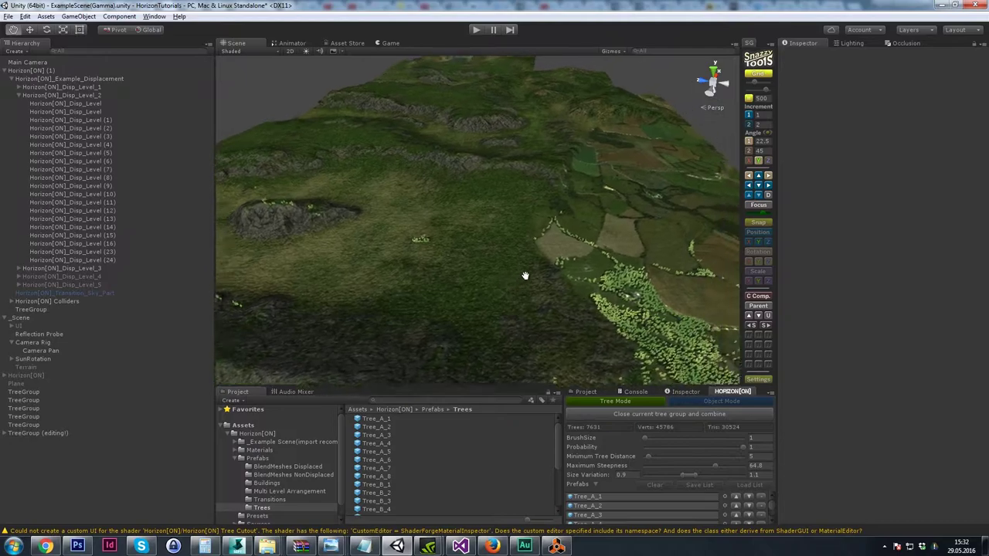
# - Set the brush size to 8 and probability to 0.1, and scatter sparse trees over the slope between plateau and woodland
pyautogui.scroll(-2, 557, 299)
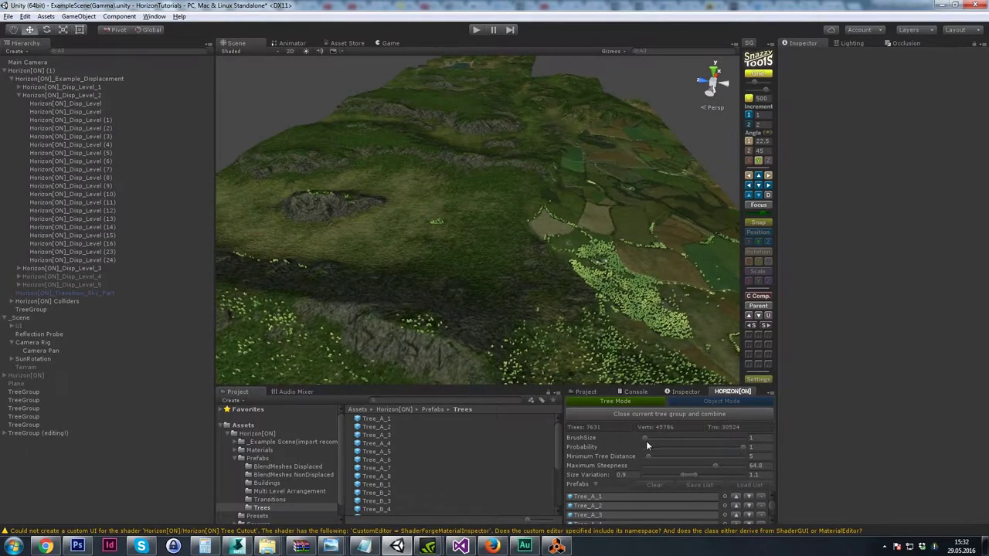
pyautogui.moveTo(646, 438); pyautogui.dragTo(736, 446)
pyautogui.moveTo(654, 449); pyautogui.dragTo(608, 441)
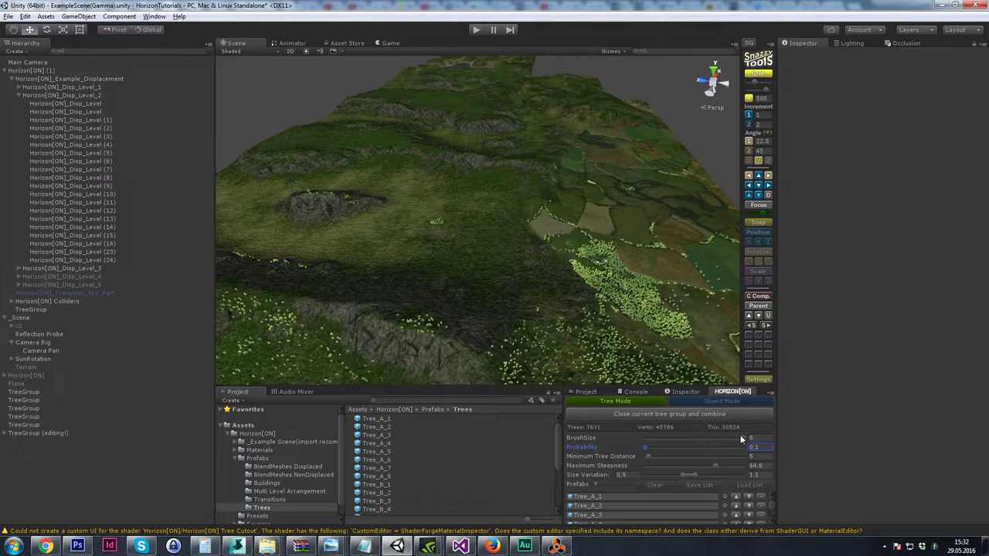
pyautogui.click(431, 263)
pyautogui.moveTo(480, 260); pyautogui.dragTo(482, 222)
pyautogui.moveTo(310, 335); pyautogui.dragTo(261, 328)
# - Thicken the sparse tree cover on the hillside below the cliff and up the slope towards the plateau
pyautogui.moveTo(289, 354); pyautogui.dragTo(330, 290, button='middle')
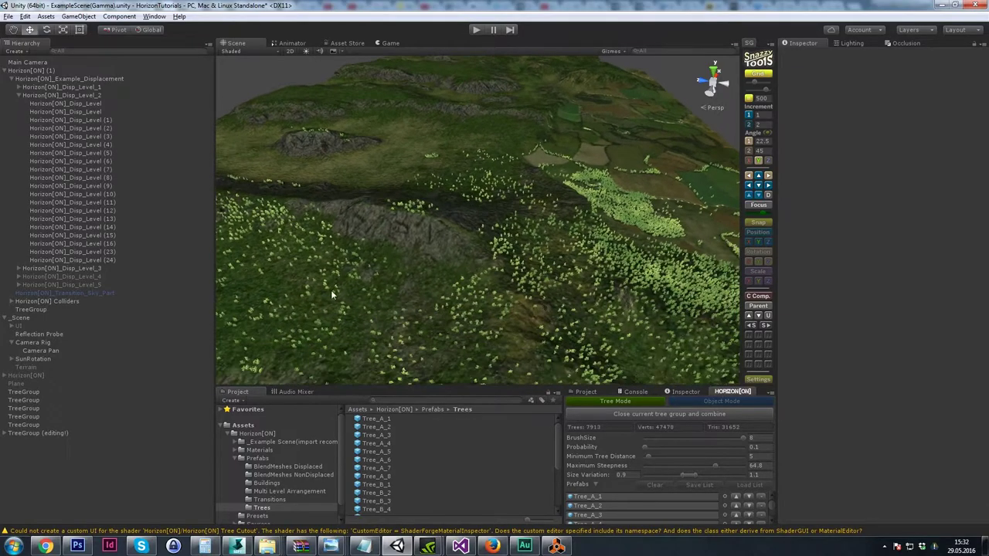
pyautogui.moveTo(411, 296)
pyautogui.mouseDown()
pyautogui.moveTo(324, 304)
pyautogui.moveTo(248, 277)
pyautogui.moveTo(329, 333)
pyautogui.mouseUp()
pyautogui.moveTo(451, 292); pyautogui.dragTo(552, 265)
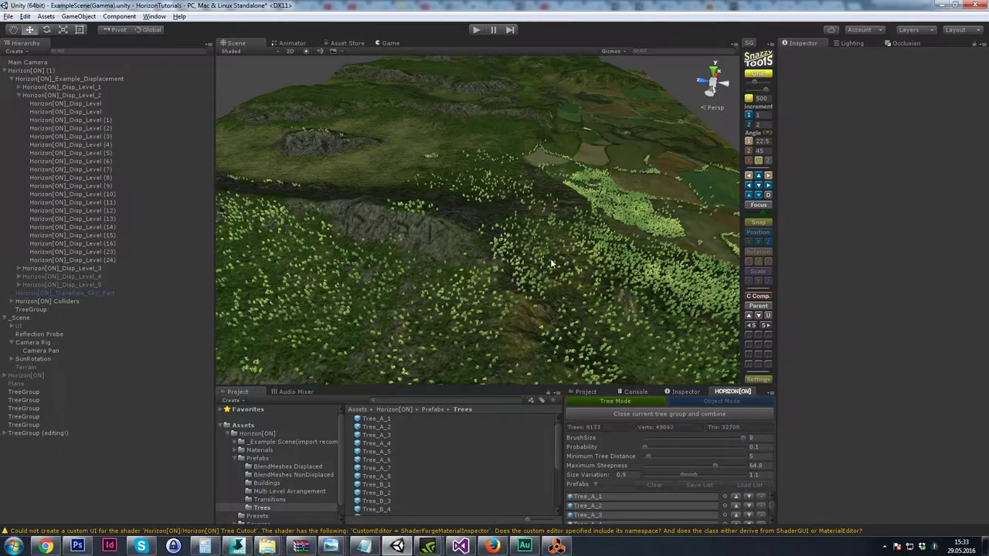
pyautogui.moveTo(519, 224); pyautogui.dragTo(429, 188)
pyautogui.moveTo(430, 188); pyautogui.dragTo(541, 295, button='middle')
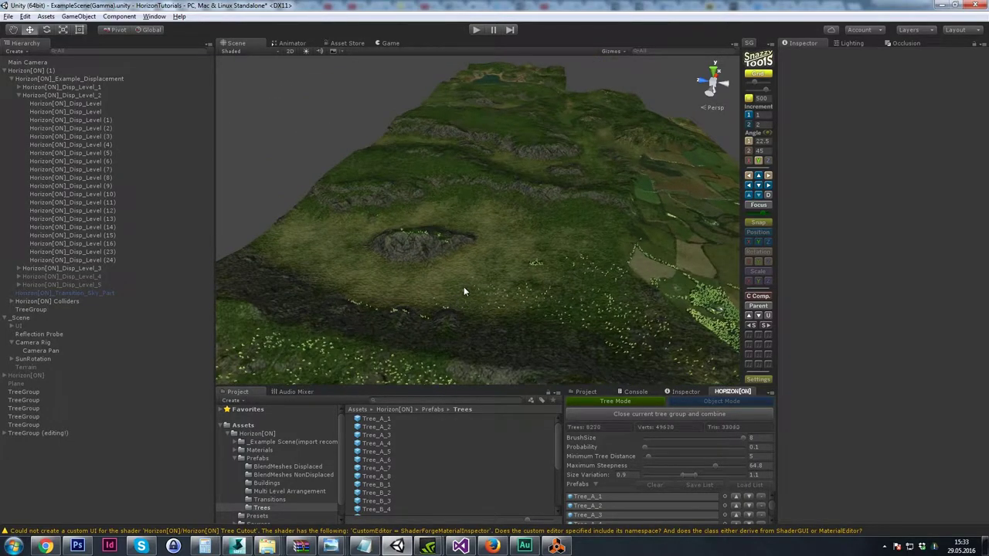
# - Scatter sparse trees across the grassy plateau around the rock outcrop and along the foot of the ridge behind it
pyautogui.moveTo(464, 291); pyautogui.dragTo(499, 263)
pyautogui.moveTo(576, 309); pyautogui.dragTo(582, 312)
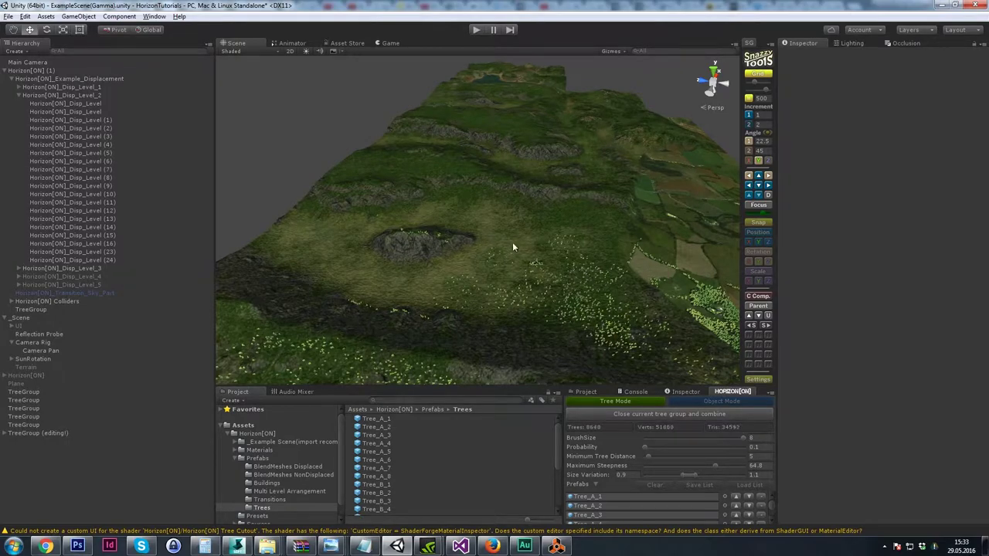
pyautogui.moveTo(512, 244); pyautogui.dragTo(573, 223)
pyautogui.moveTo(394, 208); pyautogui.dragTo(313, 207)
pyautogui.moveTo(373, 248); pyautogui.dragTo(487, 265)
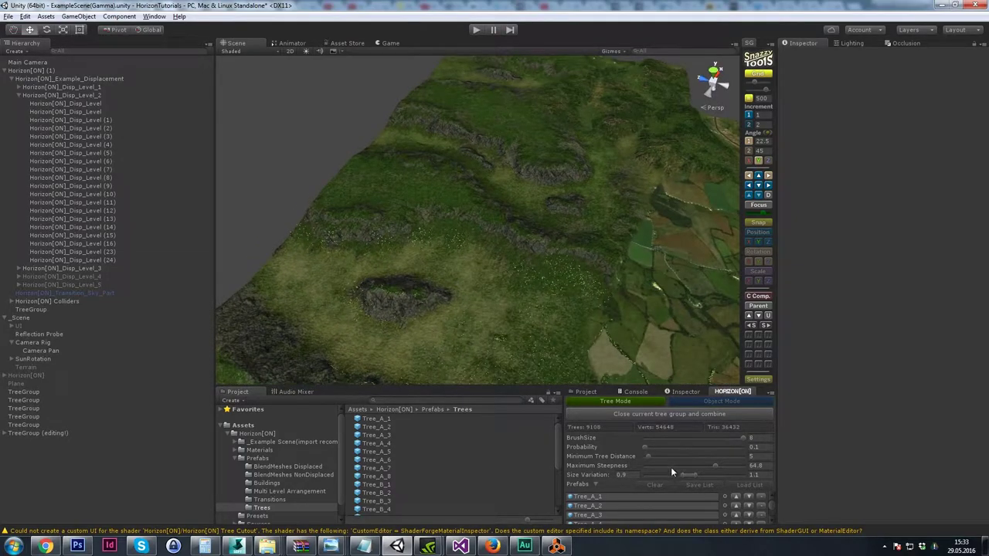
# - Set the maximum steepness to 34 and scatter trees around the rock outcrop and along the plateau's cliff edge
pyautogui.moveTo(705, 469); pyautogui.dragTo(681, 469)
pyautogui.moveTo(400, 284)
pyautogui.mouseDown()
pyautogui.moveTo(412, 280)
pyautogui.moveTo(358, 304)
pyautogui.mouseUp()
pyautogui.moveTo(262, 304); pyautogui.dragTo(287, 331)
pyautogui.moveTo(415, 352); pyautogui.dragTo(422, 299, button='middle')
pyautogui.moveTo(238, 308)
pyautogui.mouseDown()
pyautogui.moveTo(300, 354)
pyautogui.moveTo(475, 308)
pyautogui.moveTo(529, 226)
pyautogui.mouseUp()
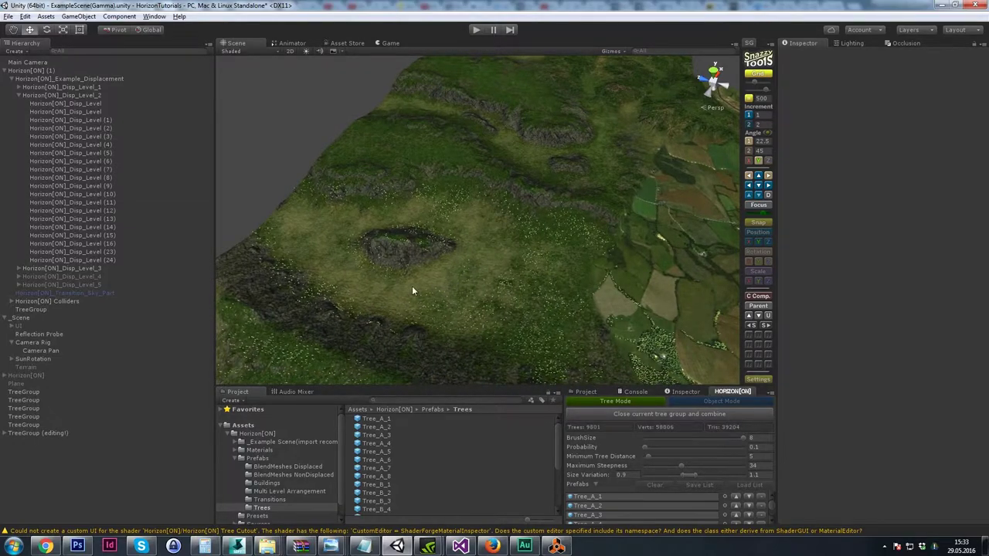
# - Paint denser trees over the plateau's grassy slope leading down to the pale fields
pyautogui.keyDown('alt'); pyautogui.moveTo(504, 261); pyautogui.dragTo(471, 230); pyautogui.keyUp('alt')
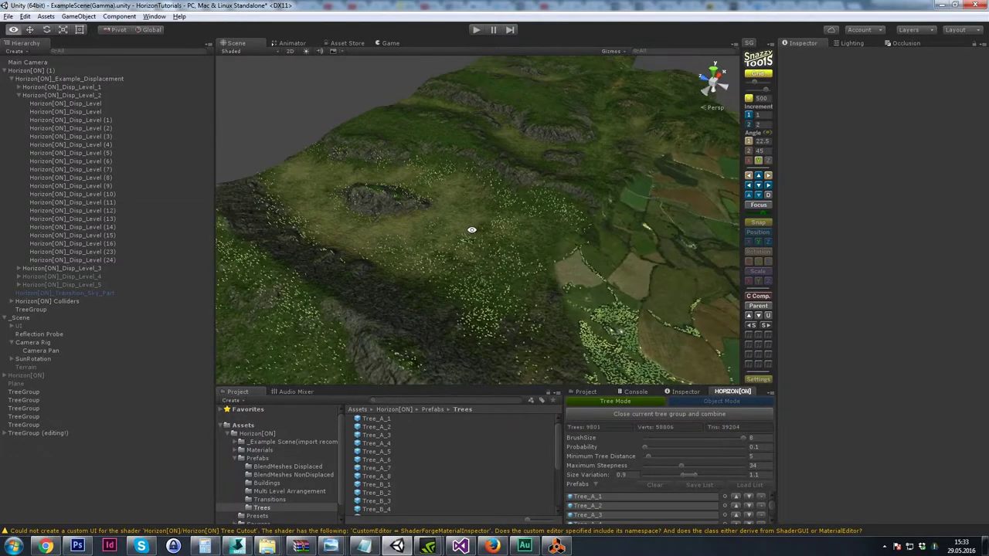
pyautogui.keyDown('alt'); pyautogui.scroll(8, 431, 231); pyautogui.keyUp('alt')
pyautogui.keyDown('alt'); pyautogui.moveTo(540, 295); pyautogui.dragTo(495, 207); pyautogui.keyUp('alt')
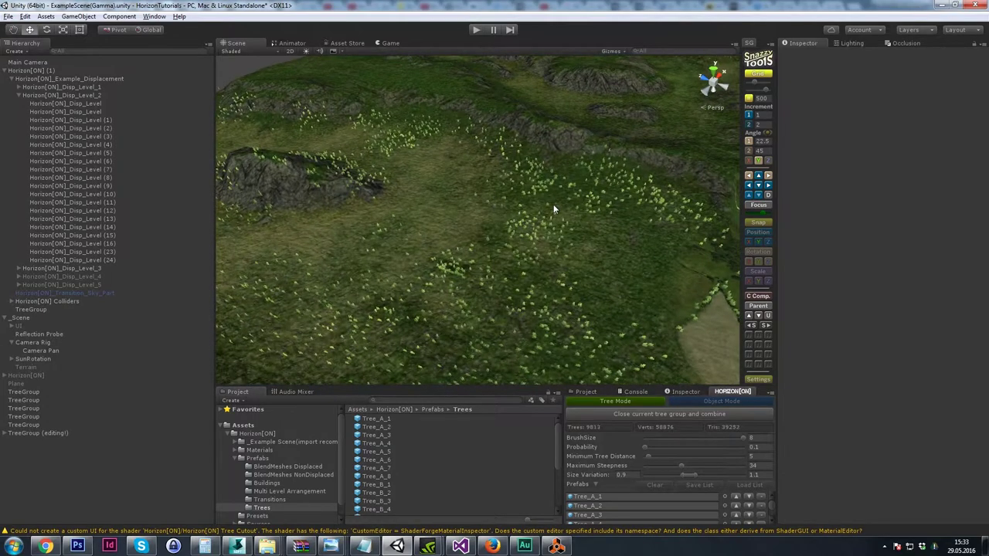
pyautogui.click(642, 268)
pyautogui.moveTo(714, 223); pyautogui.dragTo(621, 290, button='middle')
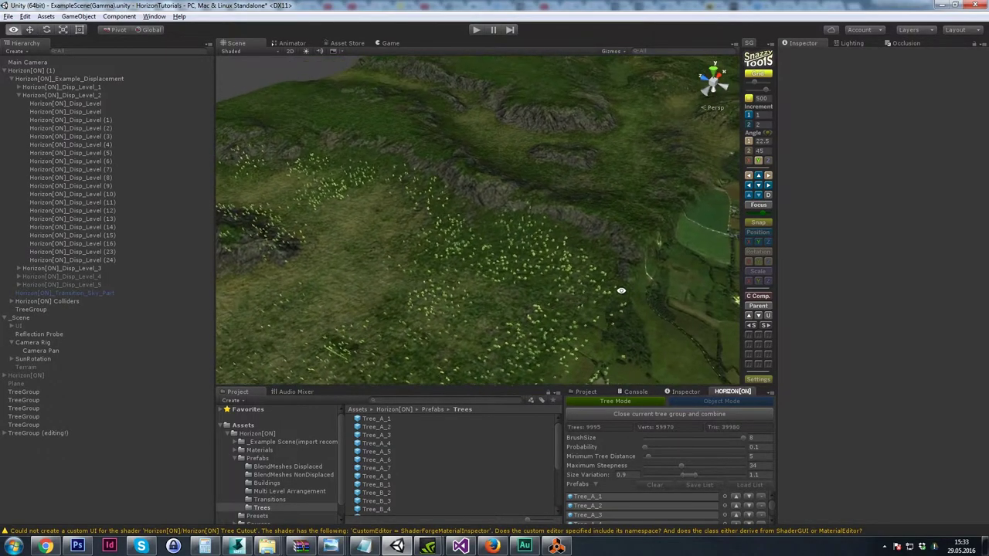
pyautogui.moveTo(663, 315); pyautogui.dragTo(630, 338)
# - Scatter trees over the rocky ridge and green hilltop behind the plateau's rock outcrop
pyautogui.moveTo(259, 117); pyautogui.dragTo(499, 234, button='middle')
pyautogui.moveTo(417, 197)
pyautogui.mouseDown()
pyautogui.moveTo(378, 181)
pyautogui.moveTo(471, 196)
pyautogui.mouseUp()
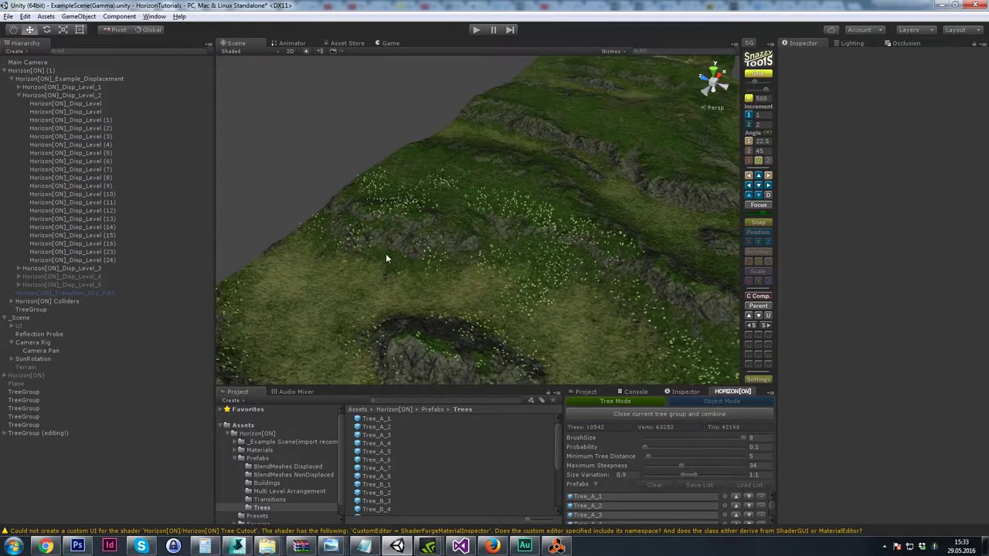
pyautogui.moveTo(525, 307); pyautogui.dragTo(463, 259, button='middle')
pyautogui.scroll(-6, 533, 290)
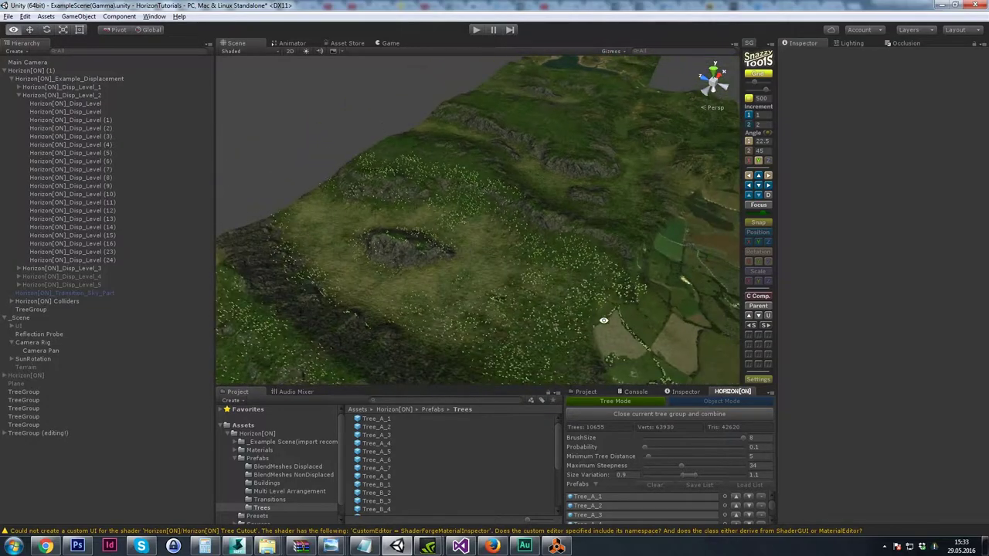
# - Fill in trees across the dark slope between the plateau and the farm woodland and over the nearer hillside
pyautogui.keyDown('alt'); pyautogui.moveTo(603, 322); pyautogui.dragTo(572, 305); pyautogui.keyUp('alt')
pyautogui.moveTo(559, 292); pyautogui.dragTo(523, 276, button='middle')
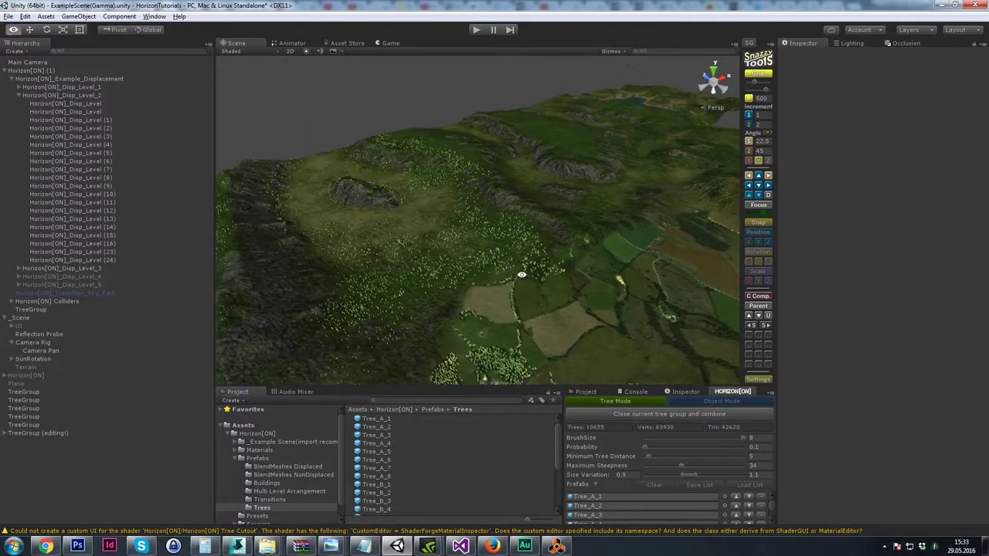
pyautogui.keyDown('alt'); pyautogui.moveTo(523, 276); pyautogui.dragTo(488, 273); pyautogui.keyUp('alt')
pyautogui.scroll(5, 487, 273)
pyautogui.moveTo(556, 248)
pyautogui.mouseDown(button='middle')
pyautogui.moveTo(534, 203)
pyautogui.moveTo(585, 214)
pyautogui.moveTo(519, 212)
pyautogui.moveTo(549, 232)
pyautogui.mouseUp(button='middle')
pyautogui.keyDown('alt'); pyautogui.moveTo(549, 232); pyautogui.dragTo(493, 241); pyautogui.keyUp('alt')
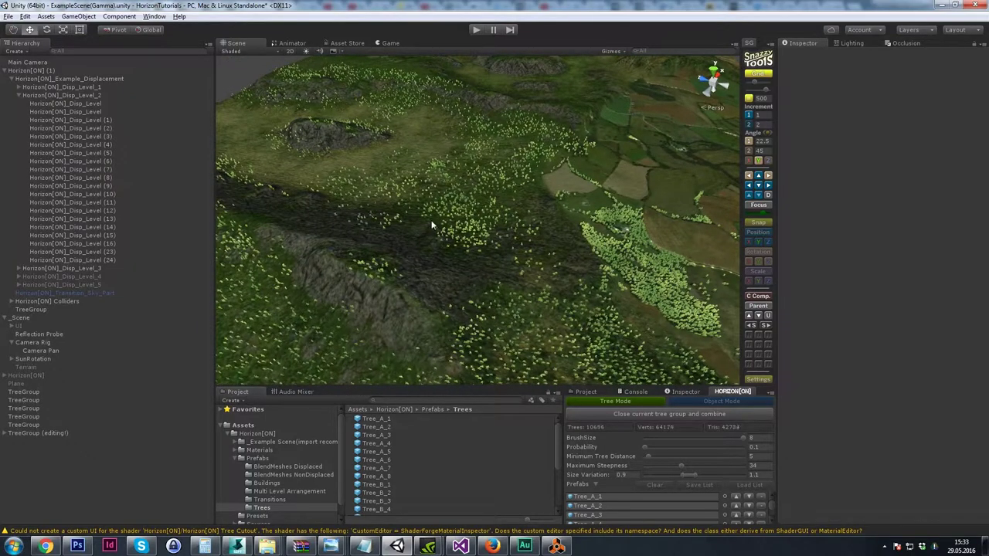
pyautogui.keyDown('alt'); pyautogui.moveTo(552, 250); pyautogui.dragTo(395, 269); pyautogui.keyUp('alt')
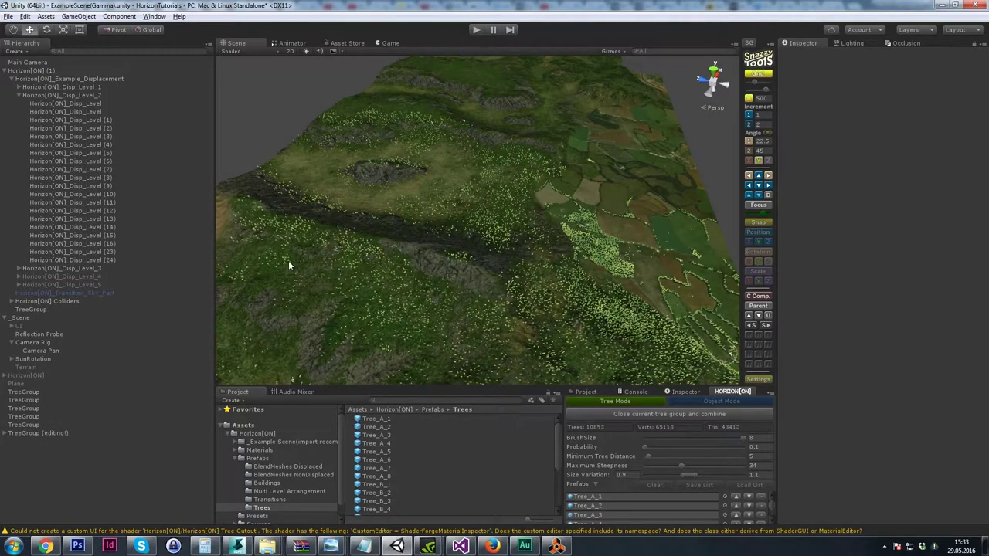
pyautogui.moveTo(302, 266)
pyautogui.mouseDown()
pyautogui.moveTo(349, 279)
pyautogui.moveTo(376, 302)
pyautogui.mouseUp()
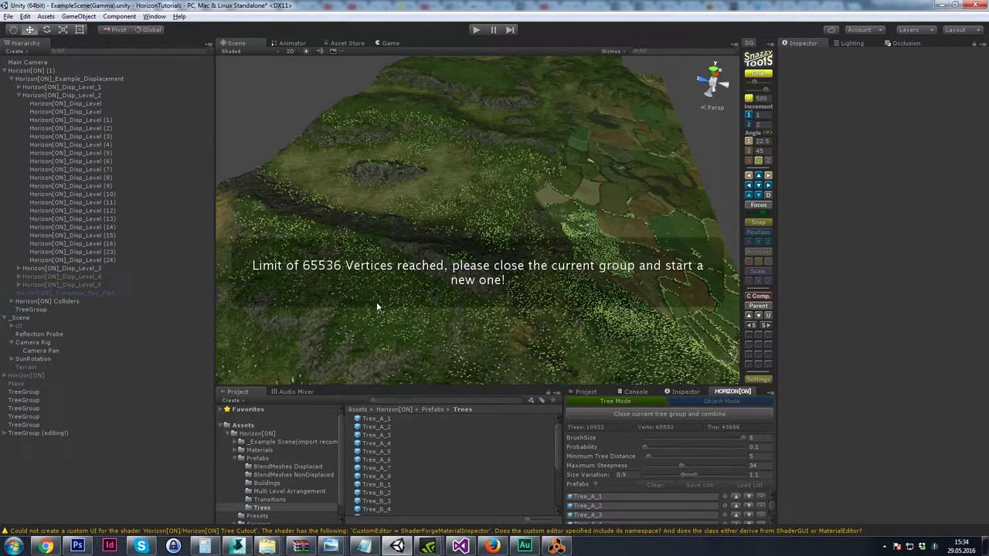
# - Erase trees from the green hilltop and rocky ridge behind the plateau to thin out the current group
pyautogui.keyDown('alt'); pyautogui.moveTo(538, 270); pyautogui.dragTo(579, 280); pyautogui.keyUp('alt')
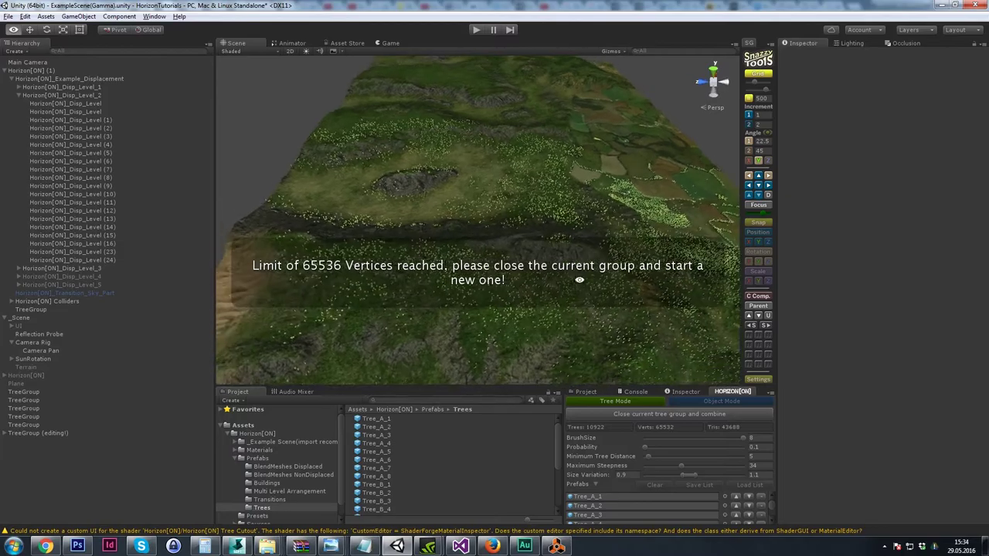
pyautogui.keyDown('alt'); pyautogui.moveTo(579, 281); pyautogui.dragTo(560, 255, button='right'); pyautogui.keyUp('alt')
pyautogui.keyDown('alt'); pyautogui.moveTo(559, 253); pyautogui.dragTo(507, 218); pyautogui.keyUp('alt')
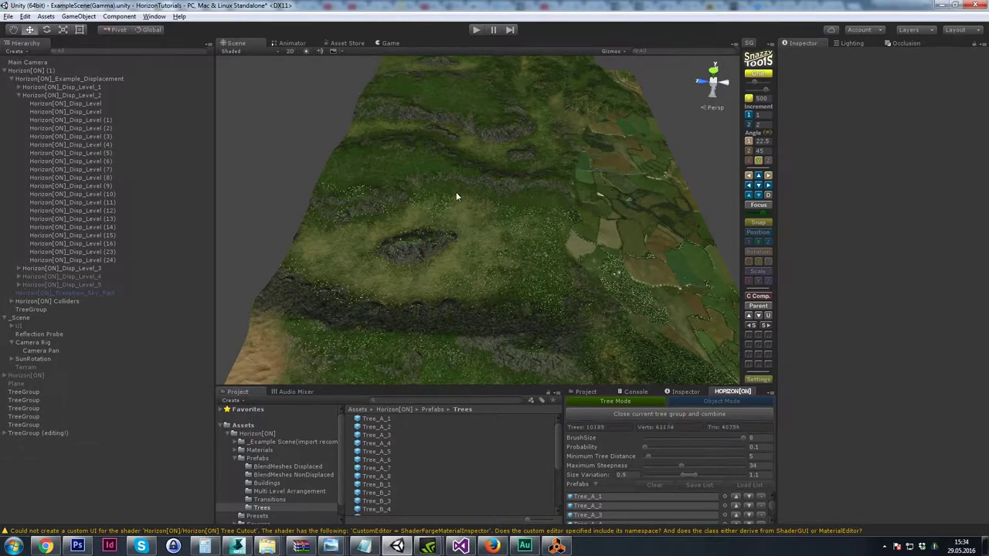
pyautogui.keyDown('alt'); pyautogui.moveTo(589, 198); pyautogui.dragTo(667, 255); pyautogui.keyUp('alt')
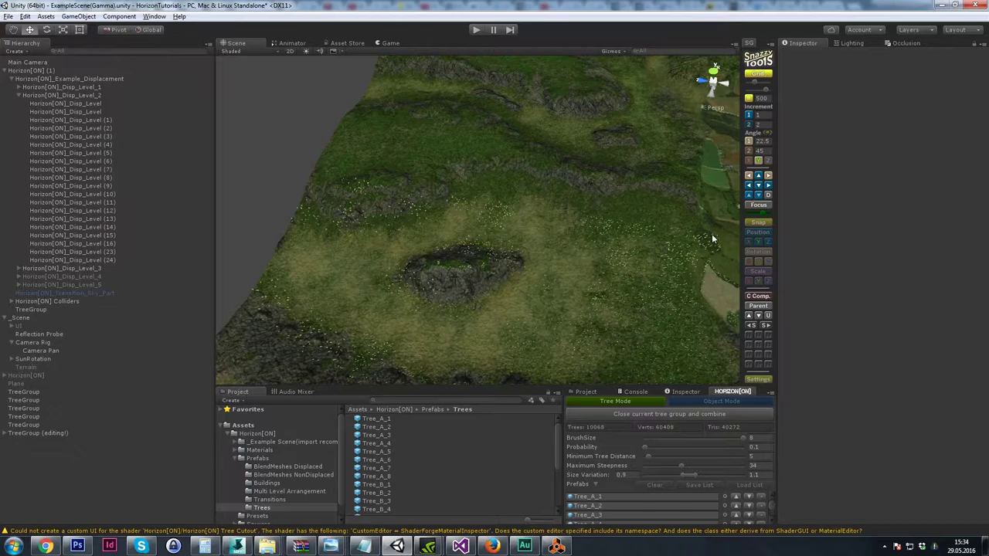
pyautogui.keyDown('alt'); pyautogui.moveTo(362, 184); pyautogui.dragTo(479, 193); pyautogui.keyUp('alt')
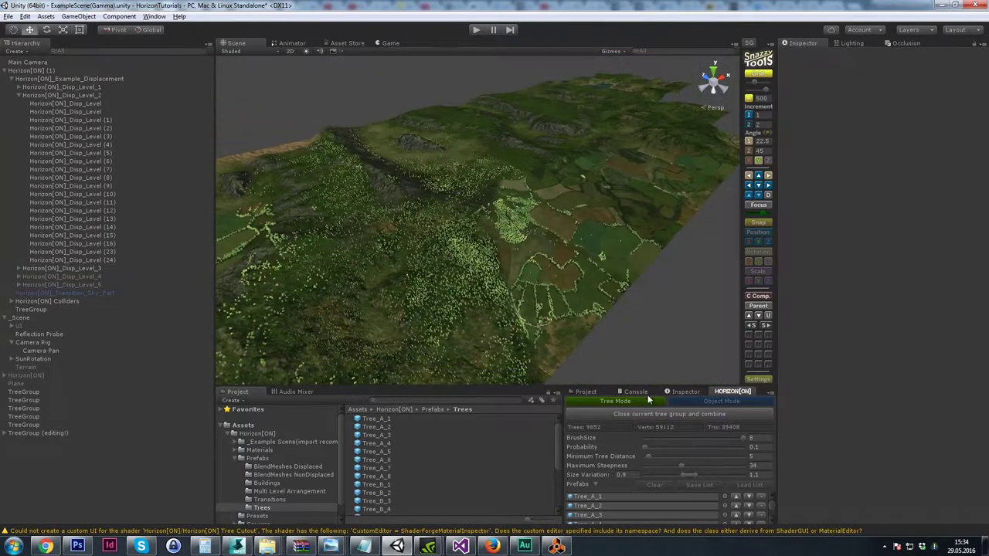
pyautogui.keyDown('alt'); pyautogui.moveTo(415, 205); pyautogui.dragTo(630, 378); pyautogui.keyUp('alt')
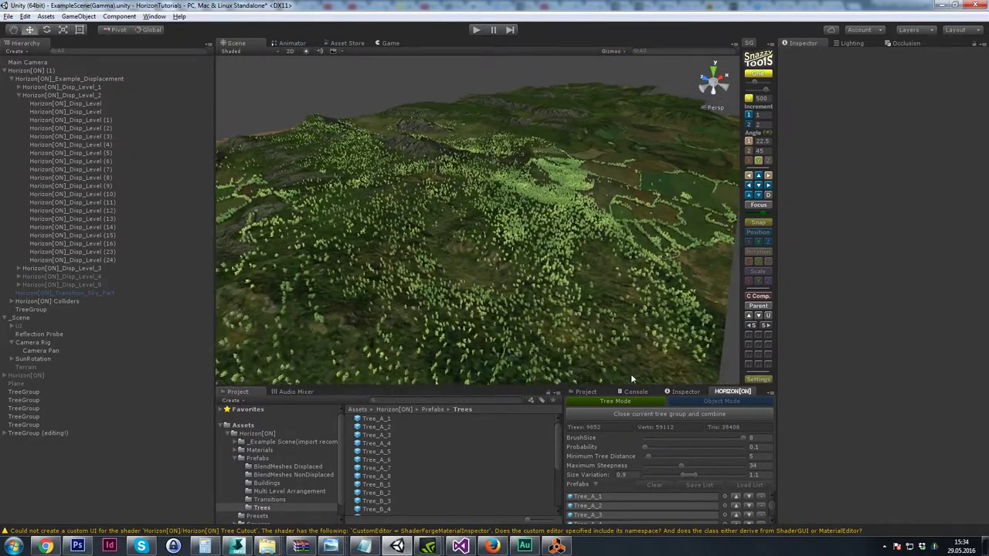
# - Set the brush size to 3 and probability to 0.477, and paint denser tree clusters over the nearer hillside
pyautogui.click(680, 438)
pyautogui.moveTo(656, 449); pyautogui.dragTo(672, 450)
pyautogui.click(407, 283)
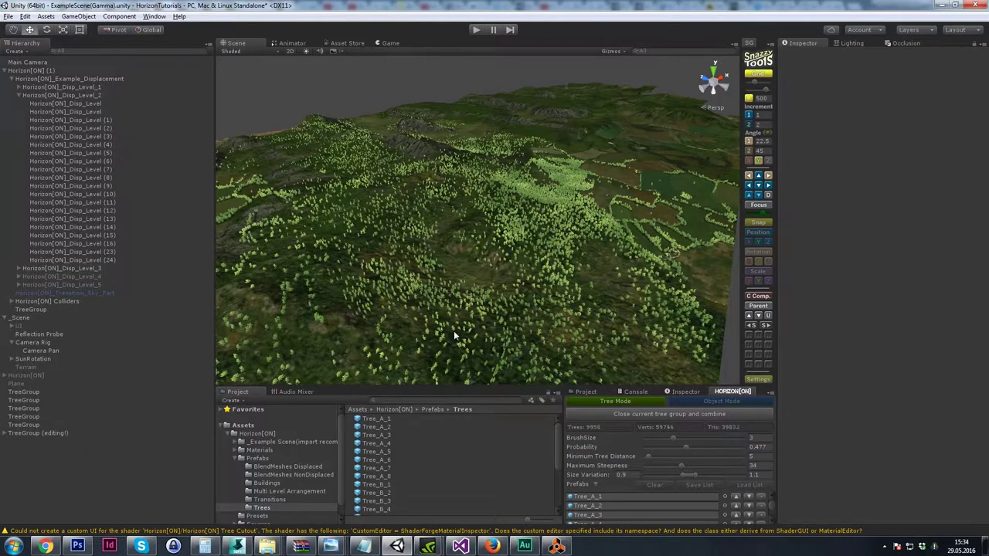
pyautogui.moveTo(460, 373)
pyautogui.mouseDown()
pyautogui.moveTo(520, 320)
pyautogui.moveTo(491, 232)
pyautogui.moveTo(550, 244)
pyautogui.mouseUp()
pyautogui.keyDown('alt'); pyautogui.moveTo(538, 331); pyautogui.dragTo(395, 258); pyautogui.keyUp('alt')
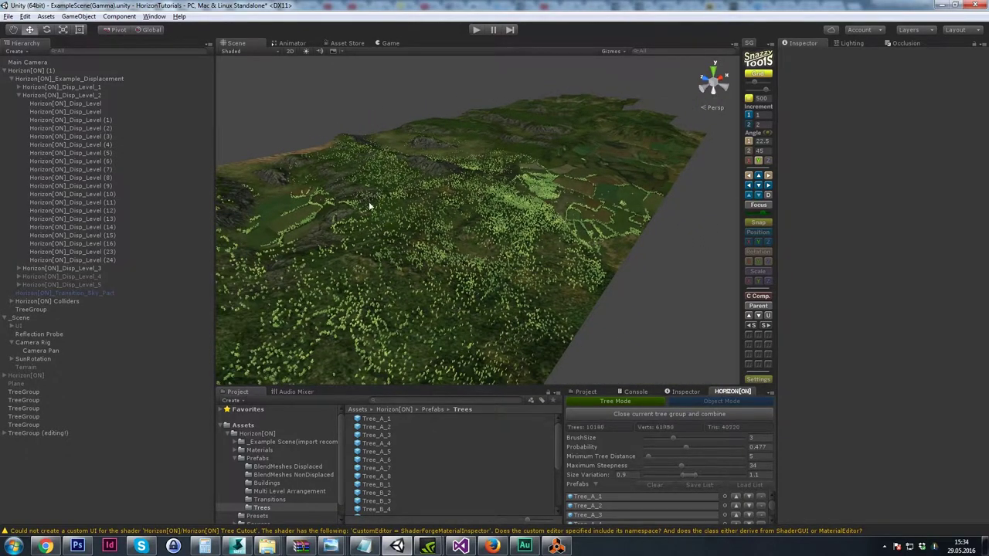
pyautogui.moveTo(473, 273)
pyautogui.mouseDown()
pyautogui.moveTo(490, 223)
pyautogui.moveTo(365, 326)
pyautogui.moveTo(359, 296)
pyautogui.moveTo(518, 339)
pyautogui.moveTo(531, 310)
pyautogui.mouseUp()
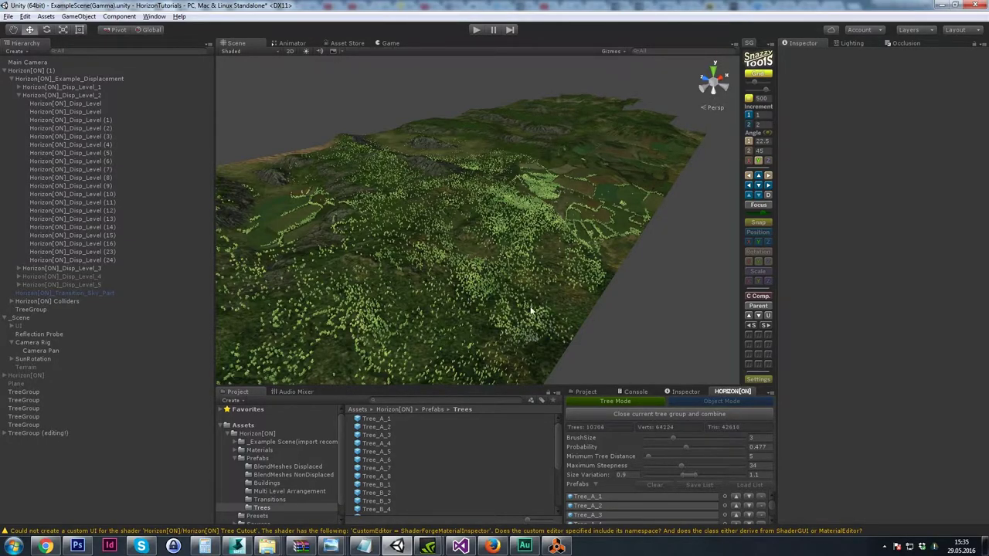
pyautogui.moveTo(490, 272)
pyautogui.mouseDown()
pyautogui.moveTo(460, 282)
pyautogui.moveTo(584, 270)
pyautogui.mouseUp()
pyautogui.moveTo(503, 218)
pyautogui.mouseDown()
pyautogui.moveTo(420, 221)
pyautogui.moveTo(423, 229)
pyautogui.moveTo(412, 200)
pyautogui.moveTo(487, 203)
pyautogui.moveTo(450, 177)
pyautogui.mouseUp()
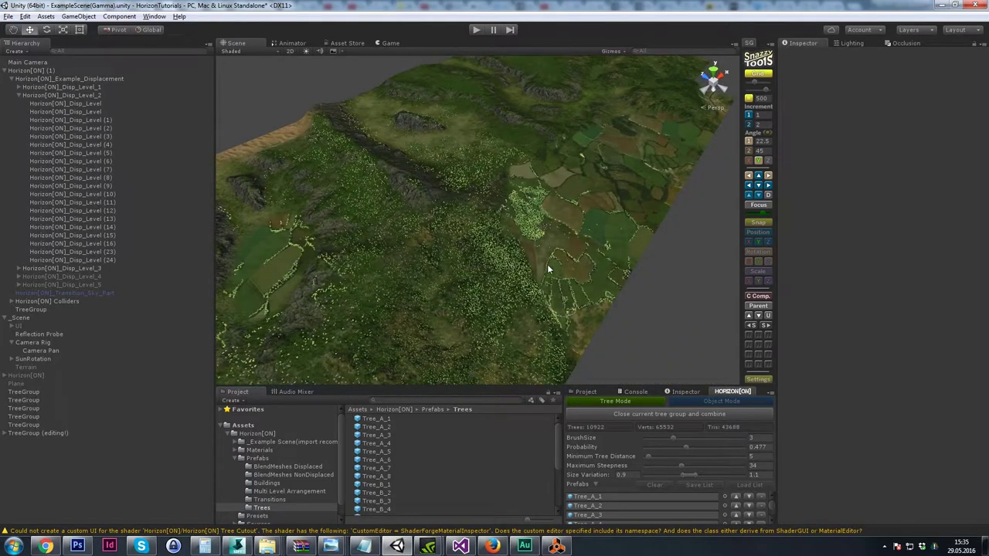
# - Select the tree group being edited and examine how its trees are distributed over the hillsides and fields
pyautogui.keyDown('alt'); pyautogui.moveTo(548, 269); pyautogui.dragTo(544, 183); pyautogui.keyUp('alt')
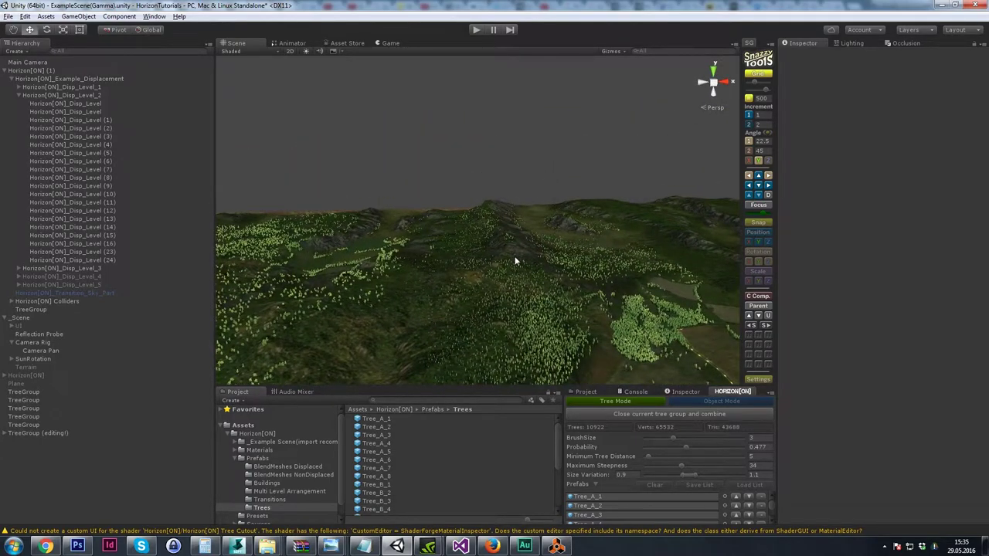
pyautogui.keyDown('alt'); pyautogui.moveTo(538, 260); pyautogui.dragTo(488, 242); pyautogui.keyUp('alt')
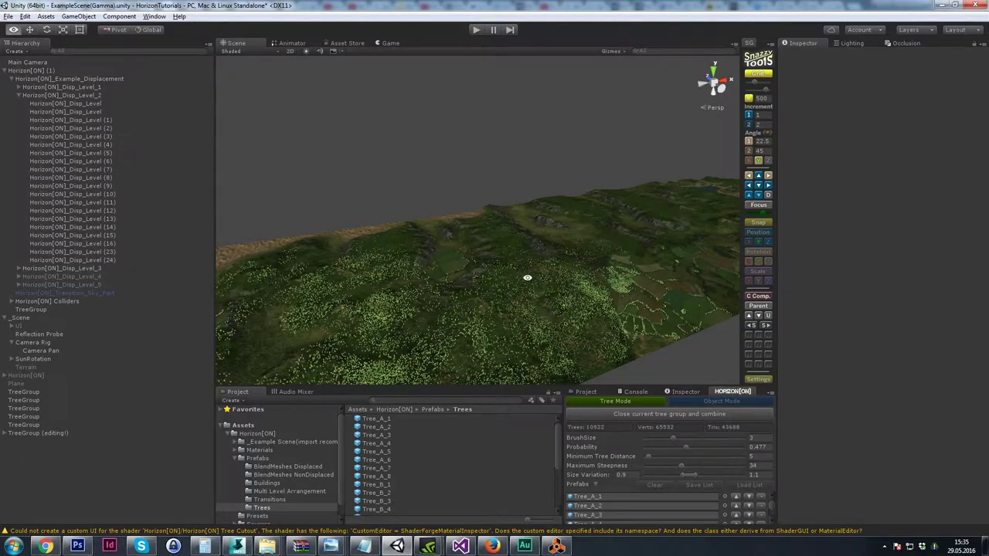
pyautogui.keyDown('alt'); pyautogui.moveTo(528, 278); pyautogui.dragTo(534, 274); pyautogui.keyUp('alt')
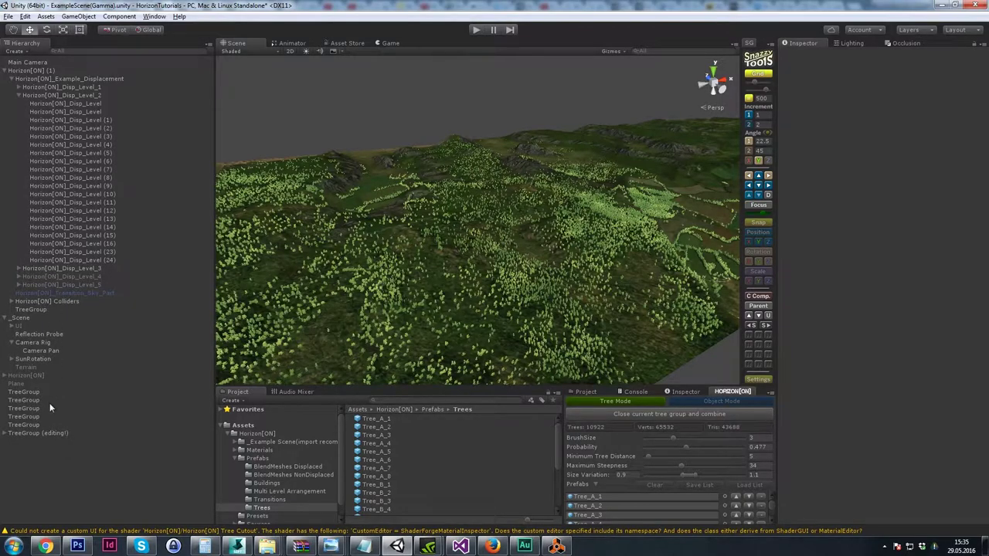
pyautogui.click(29, 433)
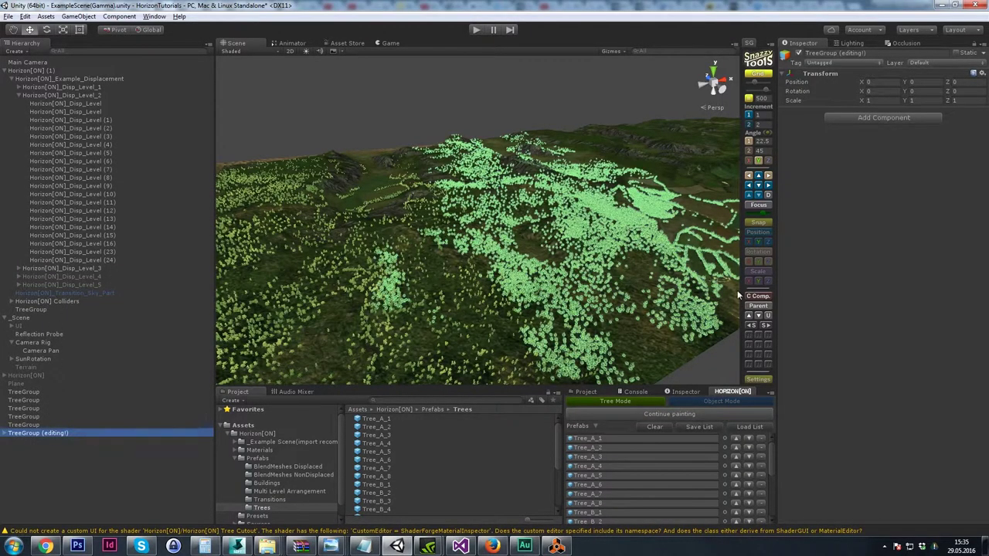
pyautogui.keyDown('alt'); pyautogui.moveTo(547, 269); pyautogui.dragTo(549, 267); pyautogui.keyUp('alt')
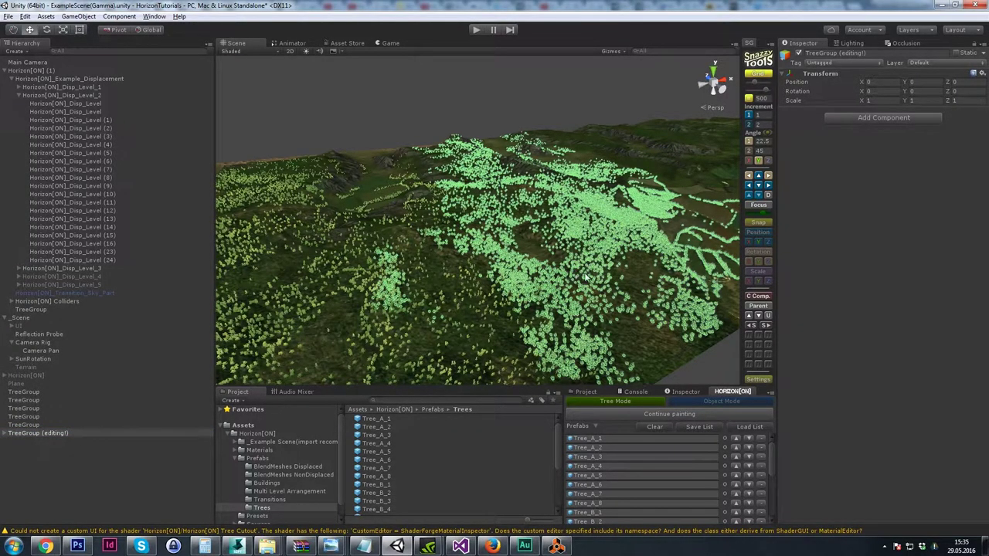
pyautogui.keyDown('alt'); pyautogui.moveTo(542, 266); pyautogui.dragTo(547, 223); pyautogui.keyUp('alt')
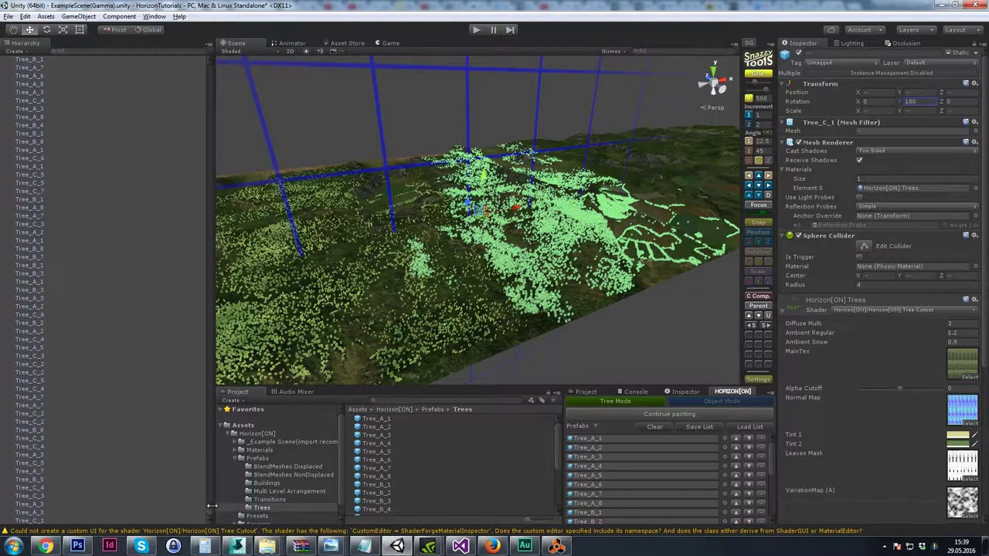
# - Resume painting on the parent tree group of the selected trees, and close and combine that group
pyautogui.moveTo(212, 448); pyautogui.dragTo(239, 66)
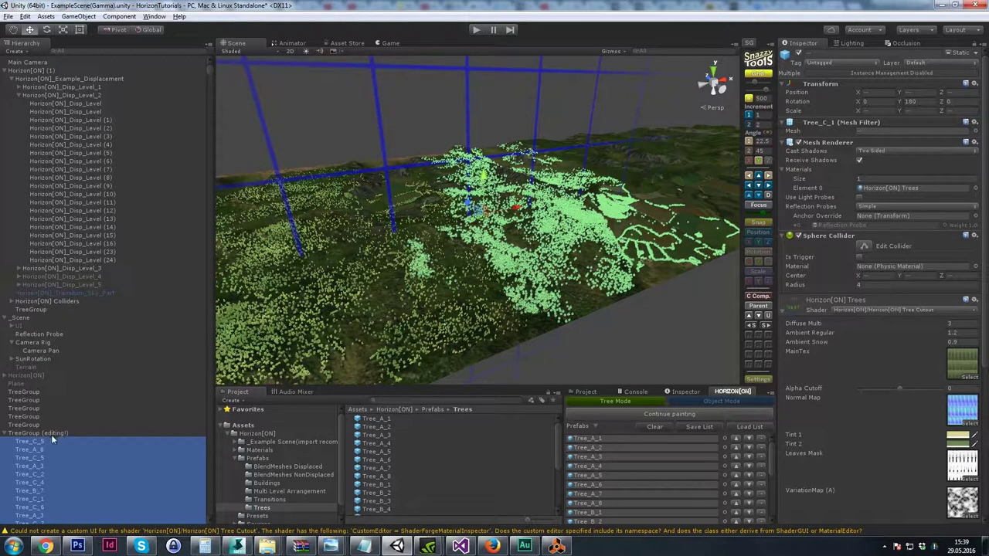
pyautogui.click(748, 317)
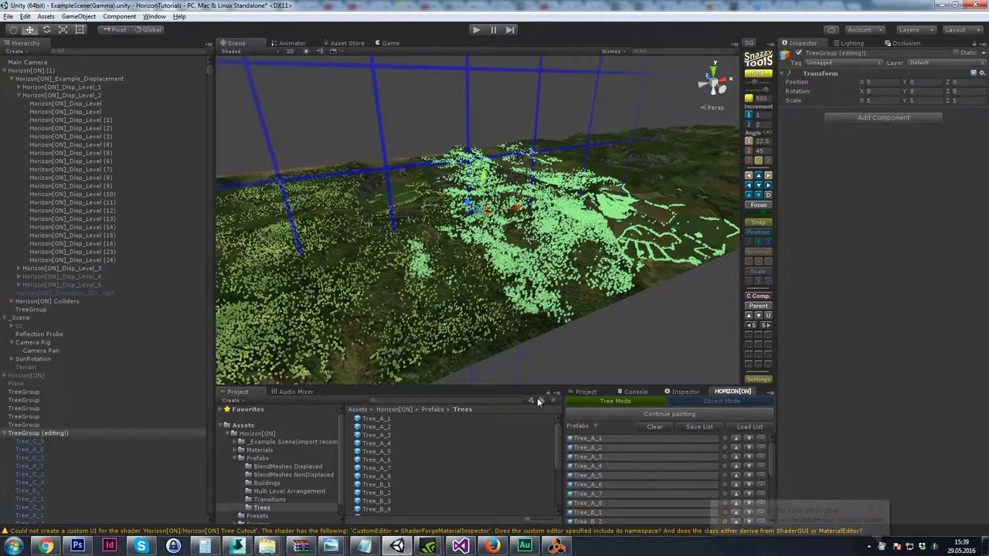
pyautogui.click(7, 437)
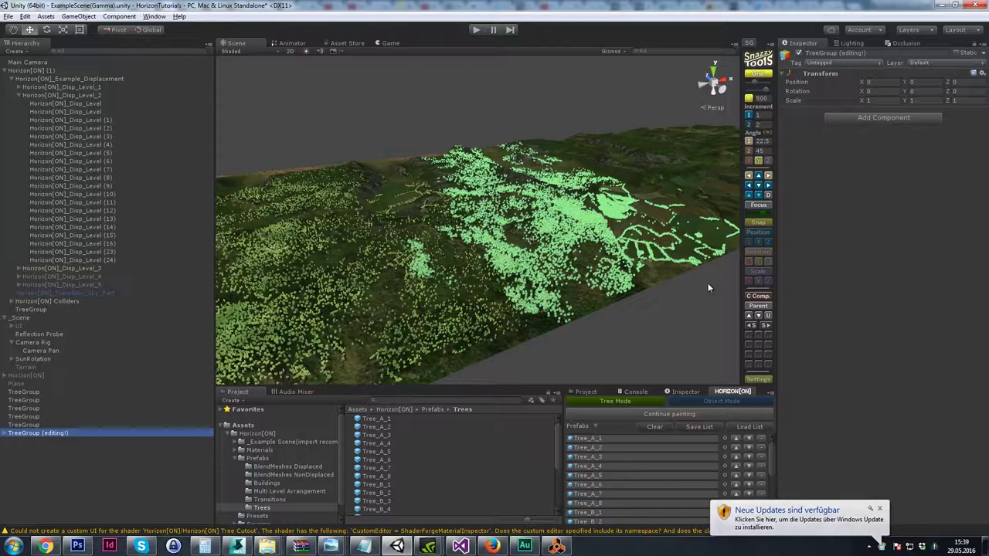
pyautogui.click(661, 414)
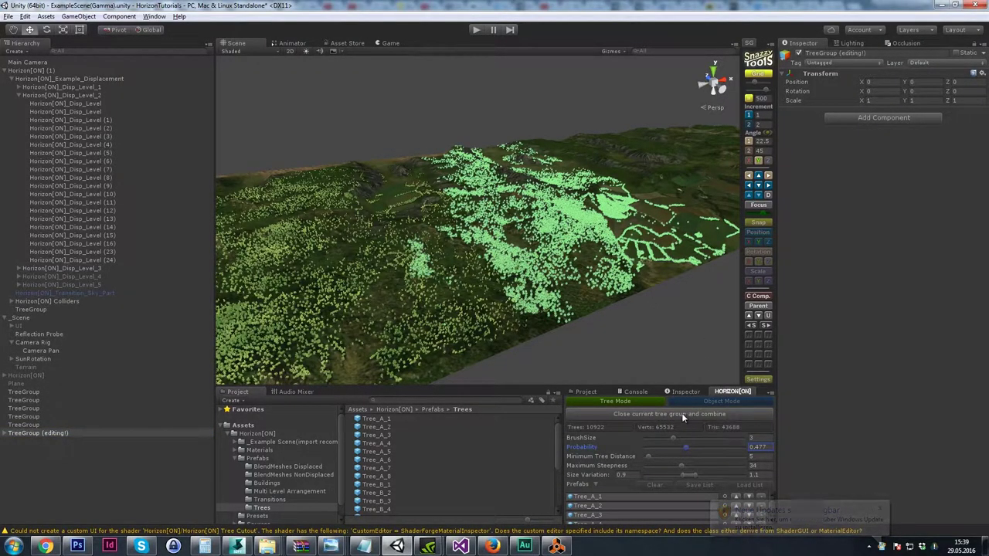
pyautogui.click(685, 414)
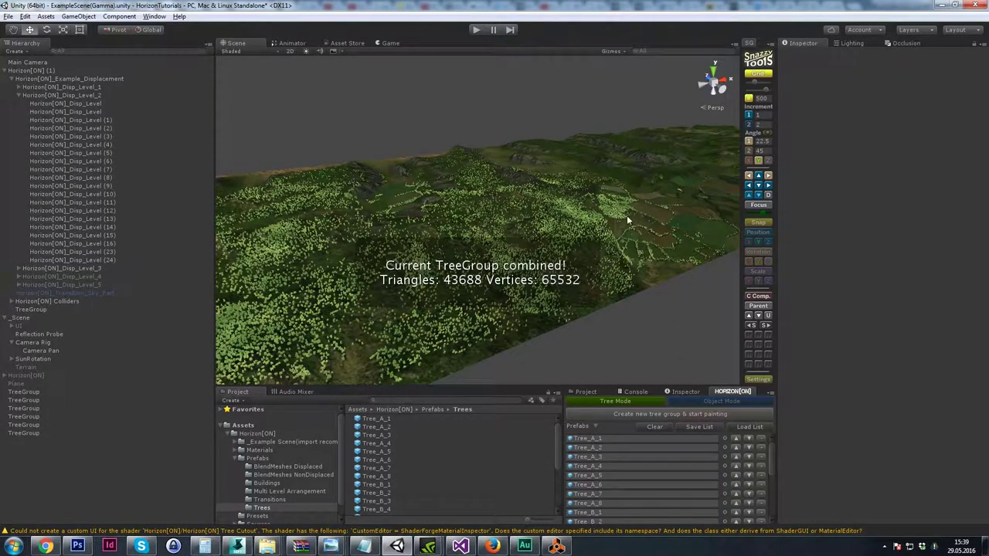
# - Create a new tree group and start painting at the treeless fields beyond the finished farm woodland
pyautogui.keyDown('alt'); pyautogui.moveTo(627, 219); pyautogui.dragTo(610, 289); pyautogui.keyUp('alt')
pyautogui.keyDown('alt'); pyautogui.moveTo(610, 289); pyautogui.dragTo(578, 234, button='right'); pyautogui.keyUp('alt')
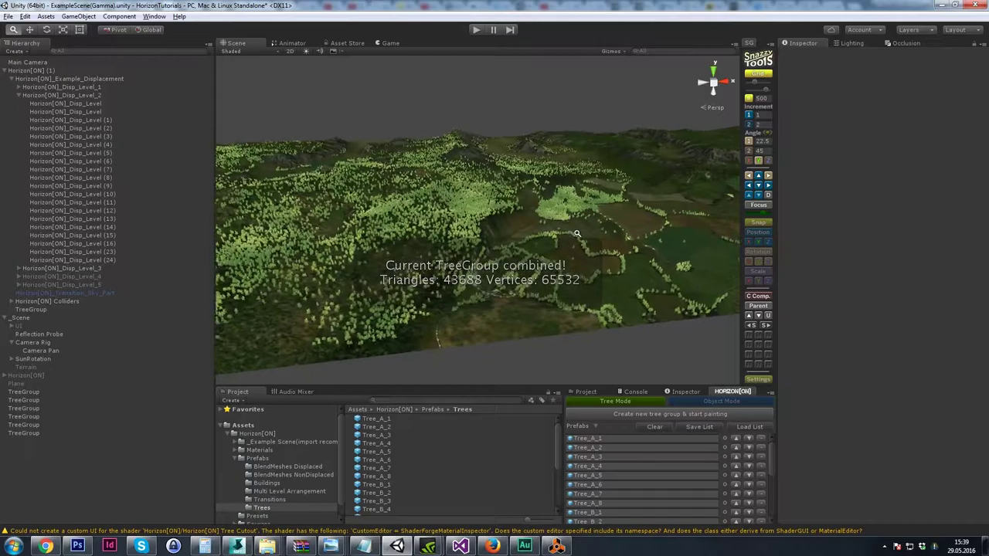
pyautogui.keyDown('alt'); pyautogui.moveTo(577, 233); pyautogui.dragTo(561, 274); pyautogui.keyUp('alt')
pyautogui.moveTo(561, 273); pyautogui.dragTo(471, 220, button='middle')
pyautogui.scroll(-6, 544, 219)
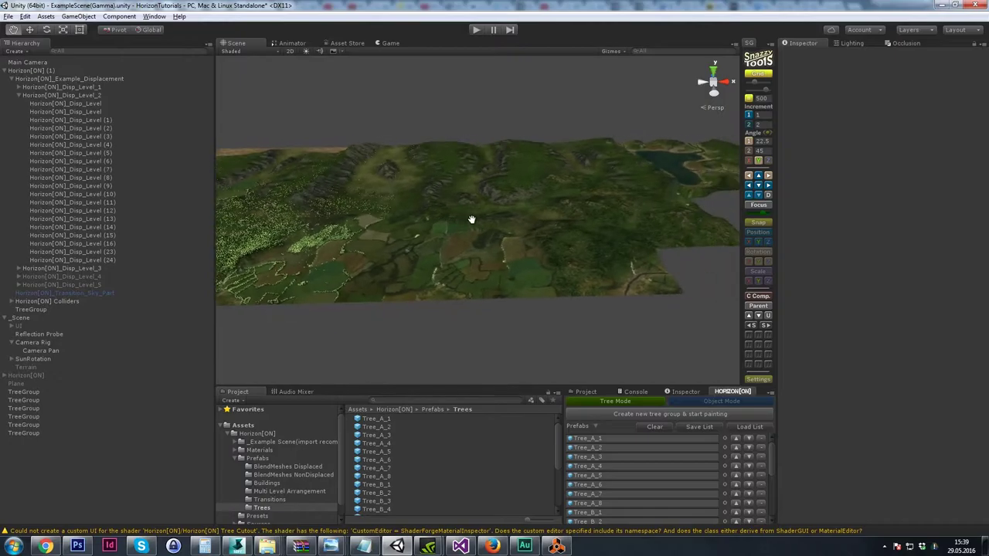
pyautogui.keyDown('alt'); pyautogui.moveTo(468, 183); pyautogui.dragTo(512, 249); pyautogui.keyUp('alt')
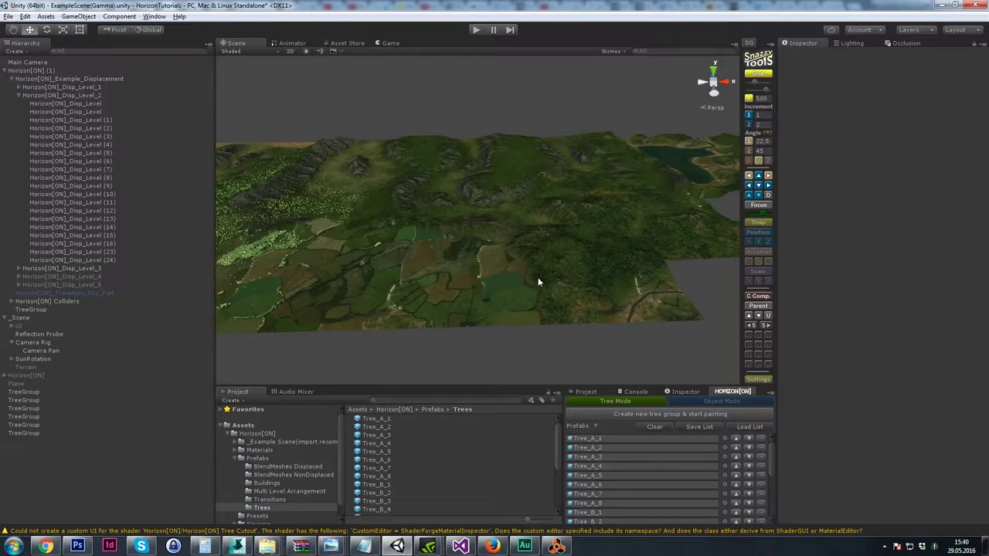
pyautogui.keyDown('alt'); pyautogui.moveTo(490, 260); pyautogui.dragTo(499, 233); pyautogui.keyUp('alt')
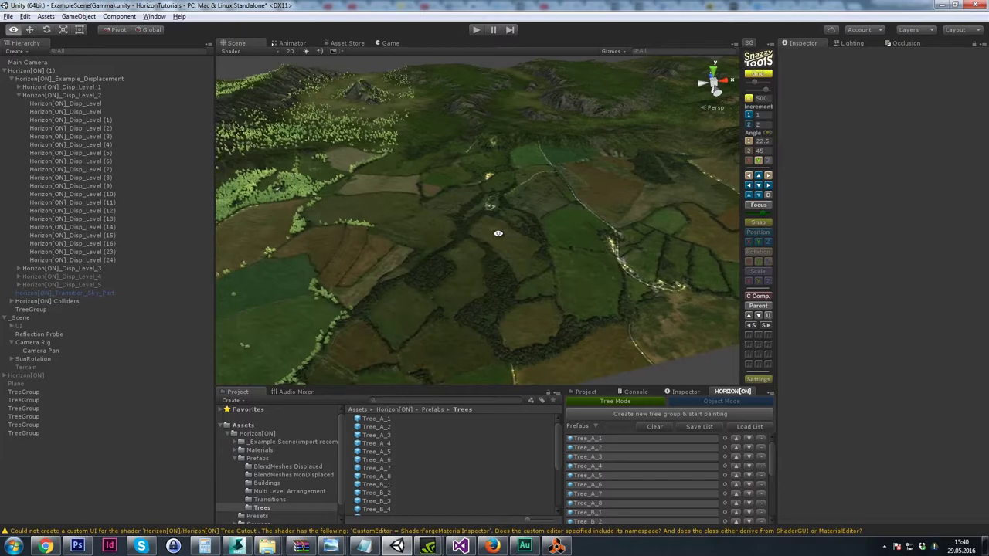
pyautogui.click(663, 415)
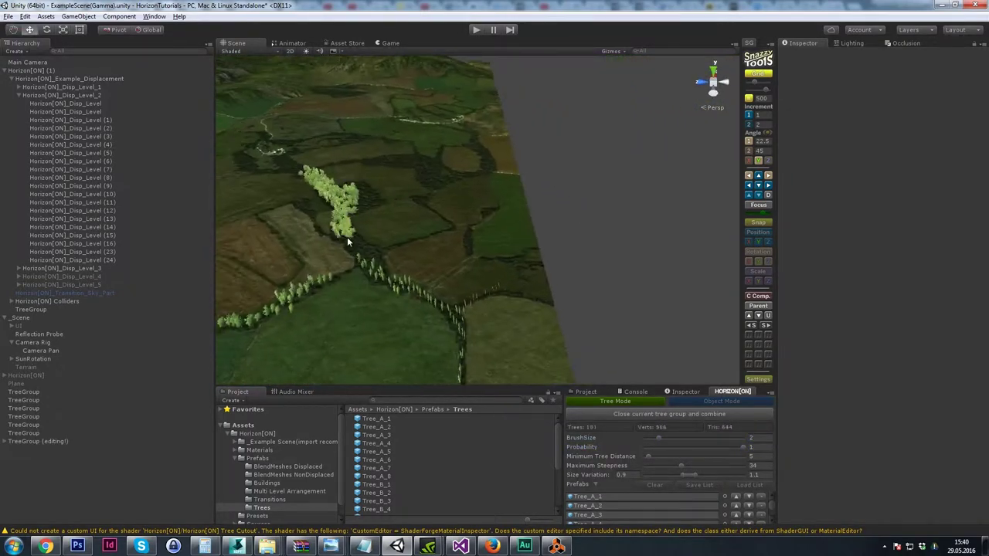
# - Paint dense trees with brush size 2 and probability 1 along the dark wooded strips between the fields
pyautogui.moveTo(347, 237); pyautogui.dragTo(457, 176)
pyautogui.moveTo(360, 188); pyautogui.dragTo(374, 207)
pyautogui.moveTo(335, 192); pyautogui.dragTo(417, 232, button='middle')
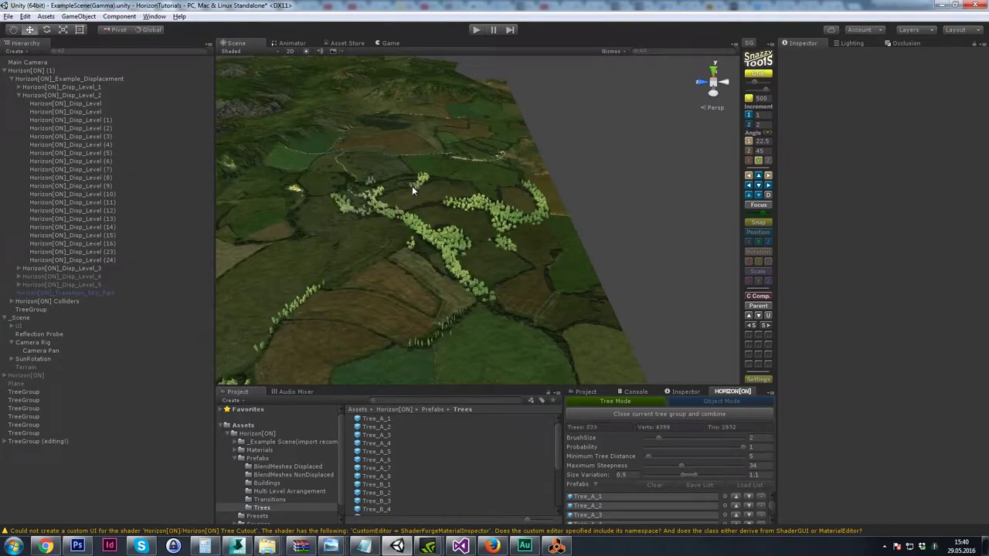
pyautogui.moveTo(411, 185); pyautogui.dragTo(438, 232, button='middle')
pyautogui.moveTo(437, 232)
pyautogui.mouseDown(button='right')
pyautogui.moveTo(549, 312)
pyautogui.moveTo(490, 221)
pyautogui.mouseUp(button='right')
pyautogui.moveTo(489, 221)
pyautogui.mouseDown()
pyautogui.moveTo(486, 263)
pyautogui.moveTo(588, 300)
pyautogui.mouseUp()
pyautogui.moveTo(535, 195); pyautogui.dragTo(521, 207)
pyautogui.moveTo(462, 217); pyautogui.dragTo(434, 221)
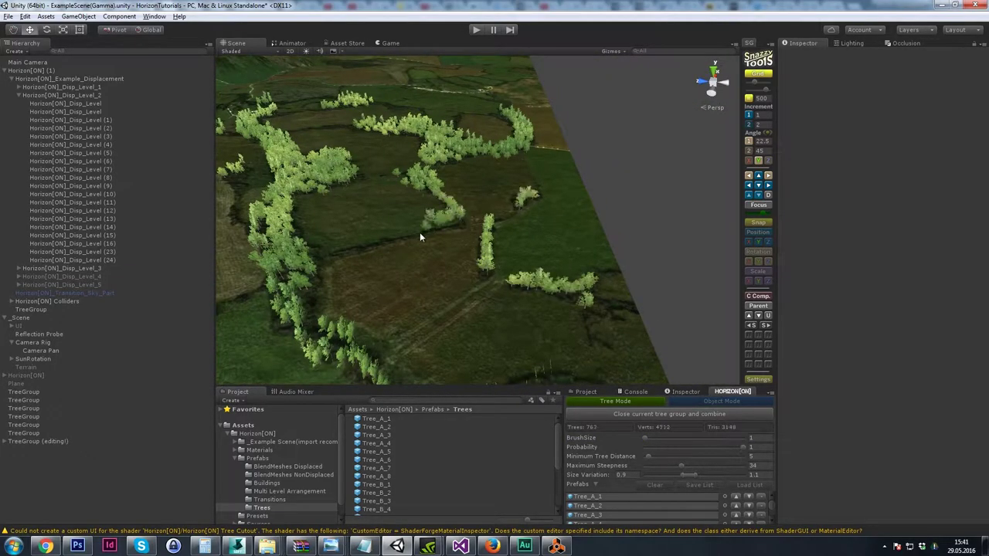
# - Paint trees with brush size 1 along the thin hedgerows around the brown field and beside the wooded strips
pyautogui.moveTo(385, 243); pyautogui.dragTo(289, 254)
pyautogui.moveTo(309, 255); pyautogui.dragTo(391, 229, button='middle')
pyautogui.moveTo(391, 229); pyautogui.dragTo(427, 251)
pyautogui.moveTo(311, 232)
pyautogui.mouseDown()
pyautogui.moveTo(365, 315)
pyautogui.moveTo(318, 345)
pyautogui.mouseUp()
pyautogui.moveTo(425, 362); pyautogui.dragTo(473, 315)
pyautogui.scroll(4, 526, 286)
pyautogui.moveTo(541, 241); pyautogui.dragTo(511, 243)
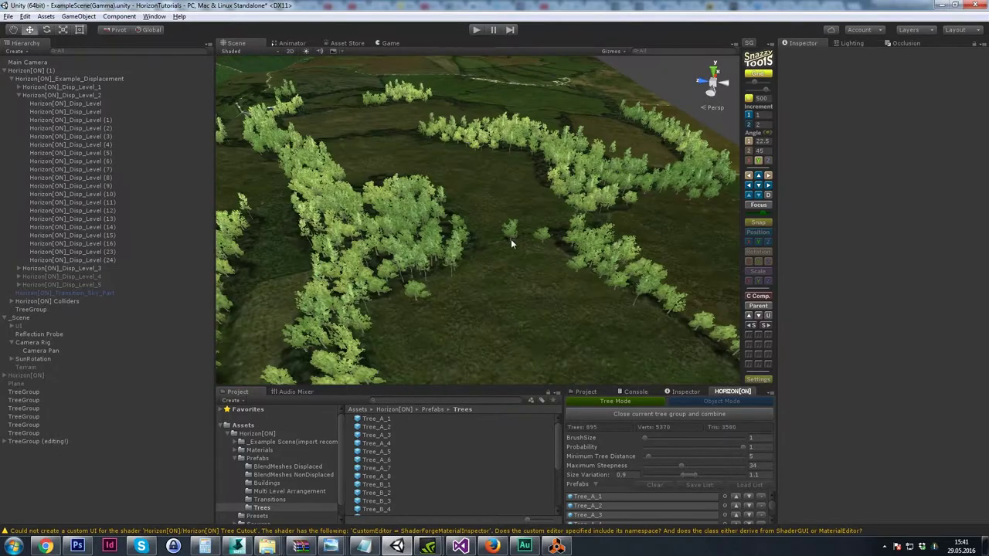
pyautogui.moveTo(511, 243); pyautogui.dragTo(466, 287, button='right')
pyautogui.moveTo(465, 288)
pyautogui.mouseDown()
pyautogui.moveTo(362, 257)
pyautogui.moveTo(434, 197)
pyautogui.moveTo(311, 218)
pyautogui.moveTo(256, 176)
pyautogui.moveTo(348, 171)
pyautogui.moveTo(646, 250)
pyautogui.mouseUp()
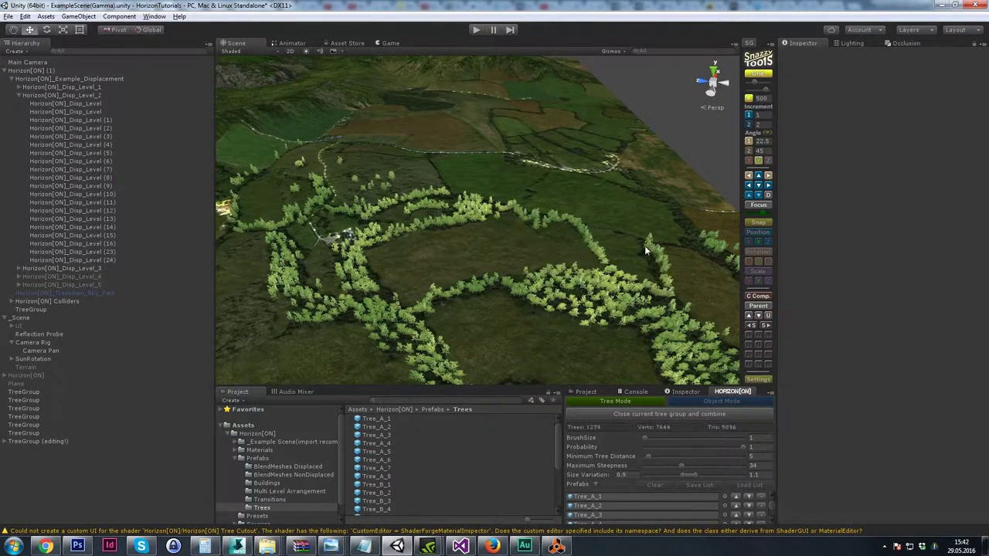
# - Extend the trees along the hedgerows up to the lit village road and scatter a few on the green field
pyautogui.moveTo(646, 250); pyautogui.dragTo(433, 194, button='middle')
pyautogui.moveTo(374, 240)
pyautogui.mouseDown()
pyautogui.moveTo(433, 303)
pyautogui.moveTo(478, 193)
pyautogui.mouseUp()
pyautogui.moveTo(478, 194); pyautogui.dragTo(463, 270, button='middle')
pyautogui.moveTo(431, 274); pyautogui.dragTo(375, 262)
pyautogui.moveTo(350, 170); pyautogui.dragTo(467, 230)
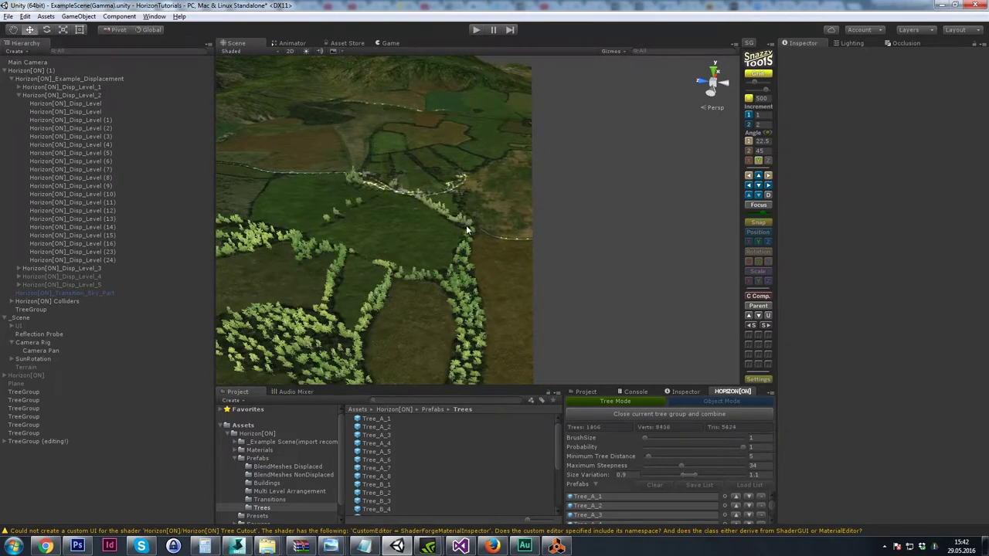
# - Paint trees along the field boundary between the green field and the rough pasture near the farm buildings
pyautogui.moveTo(467, 229); pyautogui.dragTo(439, 170, button='right')
pyautogui.moveTo(533, 230)
pyautogui.mouseDown()
pyautogui.moveTo(359, 267)
pyautogui.moveTo(327, 320)
pyautogui.moveTo(405, 258)
pyautogui.moveTo(317, 238)
pyautogui.moveTo(255, 348)
pyautogui.mouseUp()
pyautogui.moveTo(255, 348)
pyautogui.mouseDown(button='right')
pyautogui.moveTo(523, 232)
pyautogui.moveTo(554, 312)
pyautogui.moveTo(703, 287)
pyautogui.mouseUp(button='right')
pyautogui.moveTo(582, 208)
pyautogui.mouseDown()
pyautogui.moveTo(496, 179)
pyautogui.moveTo(257, 311)
pyautogui.mouseUp()
pyautogui.moveTo(257, 311); pyautogui.dragTo(487, 299, button='middle')
pyautogui.moveTo(445, 270)
pyautogui.mouseDown()
pyautogui.moveTo(398, 197)
pyautogui.moveTo(414, 102)
pyautogui.moveTo(380, 97)
pyautogui.mouseUp()
pyautogui.scroll(3, 380, 97)
pyautogui.moveTo(394, 108); pyautogui.dragTo(340, 247, button='middle')
# - Add trees along the lit country road, around the village and on the narrow strip fields beside it
pyautogui.moveTo(340, 123)
pyautogui.mouseDown()
pyautogui.moveTo(249, 183)
pyautogui.moveTo(497, 219)
pyautogui.moveTo(690, 154)
pyautogui.mouseUp()
pyautogui.moveTo(690, 154); pyautogui.dragTo(409, 139, button='middle')
pyautogui.moveTo(407, 136); pyautogui.dragTo(378, 140)
pyautogui.moveTo(378, 140); pyautogui.dragTo(557, 286, button='middle')
pyautogui.moveTo(567, 286); pyautogui.dragTo(688, 231)
pyautogui.moveTo(688, 230); pyautogui.dragTo(589, 154, button='middle')
pyautogui.moveTo(446, 222)
pyautogui.mouseDown()
pyautogui.moveTo(600, 312)
pyautogui.moveTo(719, 304)
pyautogui.mouseUp()
pyautogui.moveTo(727, 148); pyautogui.dragTo(585, 195, button='middle')
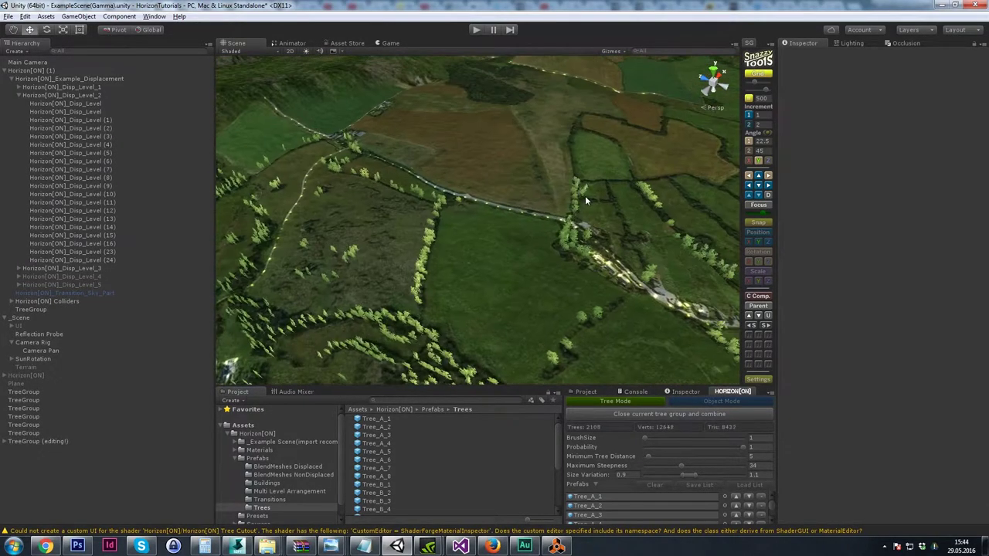
pyautogui.moveTo(630, 201)
pyautogui.mouseDown()
pyautogui.moveTo(645, 253)
pyautogui.moveTo(556, 371)
pyautogui.mouseUp()
# - Paint trees along the hedgerows enclosing the brown and green fields beyond the village
pyautogui.moveTo(498, 125); pyautogui.dragTo(696, 232, button='middle')
pyautogui.keyDown('alt'); pyautogui.moveTo(619, 247); pyautogui.dragTo(508, 203); pyautogui.keyUp('alt')
pyautogui.scroll(-5, 545, 218)
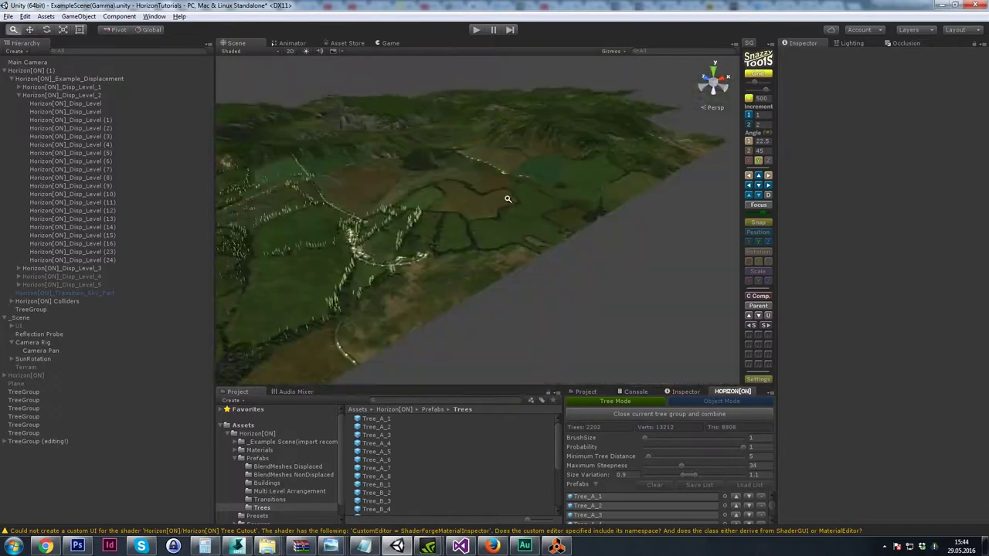
pyautogui.scroll(6, 507, 203)
pyautogui.moveTo(514, 252)
pyautogui.mouseDown()
pyautogui.moveTo(524, 282)
pyautogui.moveTo(584, 236)
pyautogui.moveTo(514, 188)
pyautogui.moveTo(611, 193)
pyautogui.moveTo(480, 192)
pyautogui.moveTo(437, 298)
pyautogui.moveTo(680, 284)
pyautogui.mouseUp()
pyautogui.moveTo(680, 284); pyautogui.dragTo(473, 294, button='middle')
pyautogui.moveTo(473, 294)
pyautogui.mouseDown()
pyautogui.moveTo(518, 254)
pyautogui.moveTo(458, 192)
pyautogui.moveTo(590, 267)
pyautogui.mouseUp()
pyautogui.moveTo(590, 267); pyautogui.dragTo(454, 223)
pyautogui.moveTo(247, 194); pyautogui.dragTo(349, 205, button='middle')
# - Fill the dark grove beside the brown field with trees at brush size 3, and return the brush size to 1
pyautogui.moveTo(645, 438); pyautogui.dragTo(673, 438)
pyautogui.moveTo(503, 271)
pyautogui.mouseDown()
pyautogui.moveTo(415, 248)
pyautogui.moveTo(495, 290)
pyautogui.mouseUp()
pyautogui.moveTo(519, 226); pyautogui.dragTo(587, 120, button='middle')
pyautogui.moveTo(673, 438); pyautogui.dragTo(645, 438)
pyautogui.moveTo(544, 313); pyautogui.dragTo(395, 289)
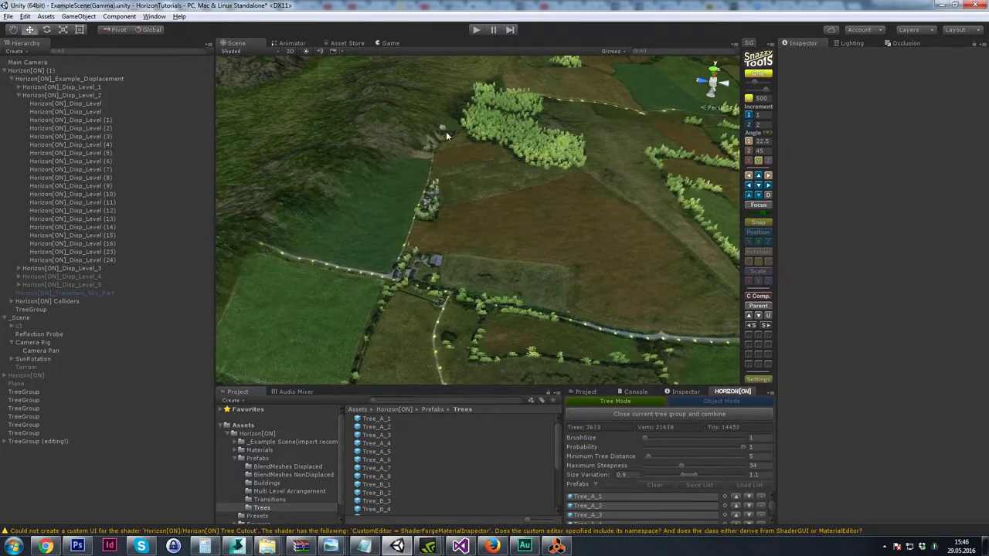
# - Add single trees and small clumps around the grove's edges and along the roads and hedgerows beyond it
pyautogui.moveTo(446, 136)
pyautogui.mouseDown()
pyautogui.moveTo(541, 104)
pyautogui.moveTo(571, 125)
pyautogui.mouseUp()
pyautogui.moveTo(570, 125); pyautogui.dragTo(410, 162, button='middle')
pyautogui.moveTo(386, 204); pyautogui.dragTo(395, 232, button='middle')
pyautogui.moveTo(396, 232); pyautogui.dragTo(452, 177)
pyautogui.moveTo(452, 178); pyautogui.dragTo(485, 199, button='middle')
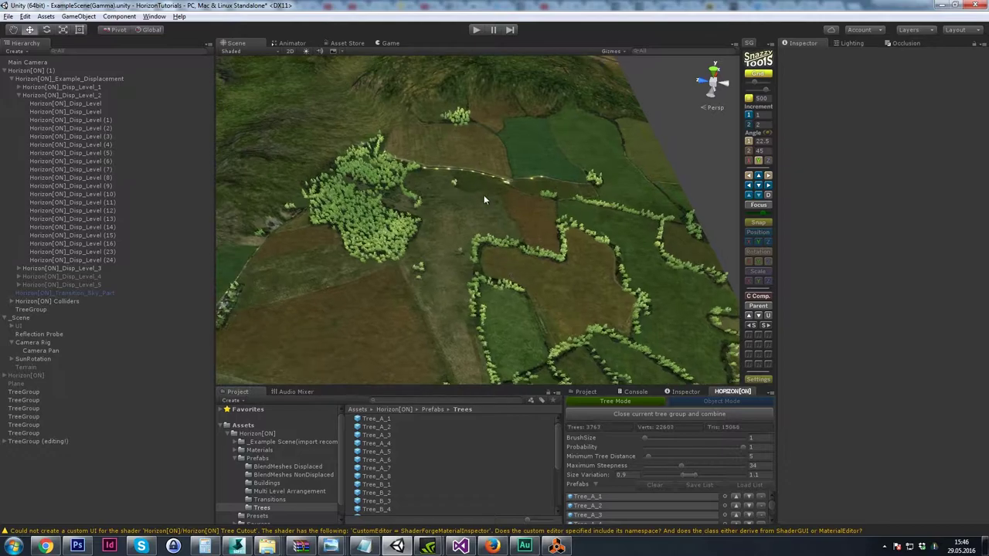
pyautogui.moveTo(663, 194); pyautogui.dragTo(680, 201)
pyautogui.moveTo(418, 154); pyautogui.dragTo(626, 164, button='middle')
# - Set Maximum Steepness to 72.8 and paint trees on the hill slopes and rough ground bordering the fields and dark grove
pyautogui.moveTo(681, 466); pyautogui.dragTo(724, 466)
pyautogui.moveTo(417, 116); pyautogui.dragTo(499, 126, button='middle')
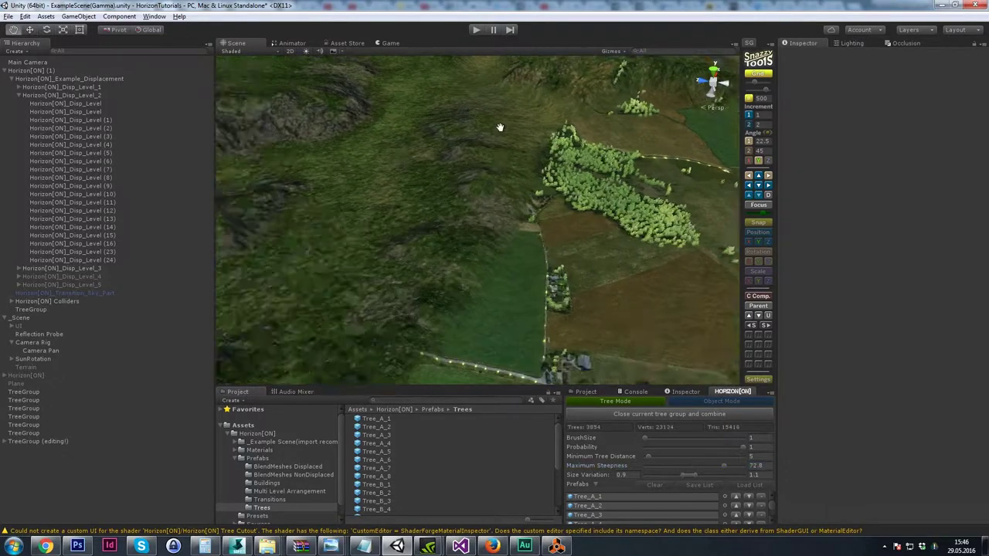
pyautogui.scroll(-8, 499, 126)
pyautogui.keyDown('alt'); pyautogui.moveTo(499, 126); pyautogui.dragTo(457, 203); pyautogui.keyUp('alt')
pyautogui.scroll(8, 480, 224)
pyautogui.moveTo(648, 262)
pyautogui.mouseDown()
pyautogui.moveTo(670, 218)
pyautogui.moveTo(600, 164)
pyautogui.mouseUp()
pyautogui.moveTo(664, 255); pyautogui.dragTo(479, 182, button='middle')
pyautogui.moveTo(580, 276)
pyautogui.mouseDown()
pyautogui.moveTo(492, 161)
pyautogui.moveTo(607, 215)
pyautogui.mouseUp()
pyautogui.scroll(-5, 607, 216)
pyautogui.moveTo(581, 251)
pyautogui.mouseDown()
pyautogui.moveTo(462, 262)
pyautogui.moveTo(415, 319)
pyautogui.mouseUp()
pyautogui.moveTo(440, 85); pyautogui.dragTo(451, 207, button='middle')
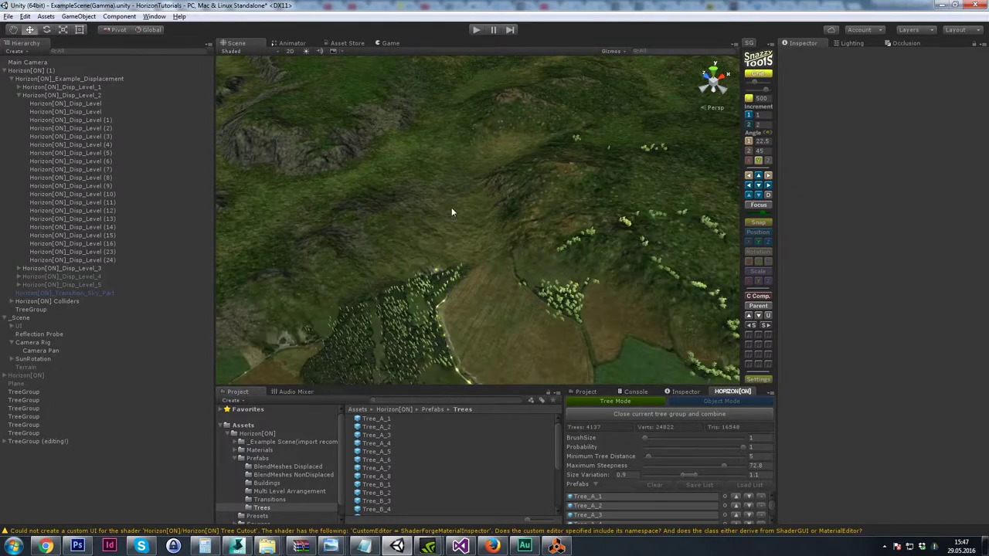
# - Add trees along the hedgerows and field edges around the lit farms and toward the foot of the hills
pyautogui.keyDown('alt'); pyautogui.moveTo(451, 207); pyautogui.dragTo(582, 149); pyautogui.keyUp('alt')
pyautogui.scroll(8, 582, 149)
pyautogui.moveTo(494, 170); pyautogui.dragTo(464, 247, button='middle')
pyautogui.moveTo(363, 308)
pyautogui.mouseDown()
pyautogui.moveTo(418, 324)
pyautogui.moveTo(622, 331)
pyautogui.mouseUp()
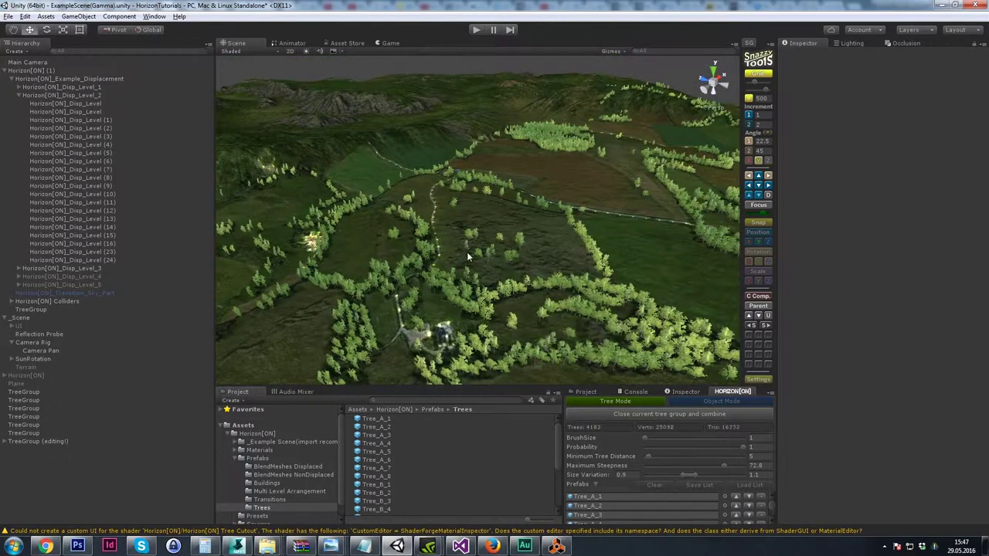
pyautogui.moveTo(535, 247); pyautogui.dragTo(380, 211)
pyautogui.moveTo(296, 283); pyautogui.dragTo(476, 362, button='right')
pyautogui.moveTo(476, 362); pyautogui.dragTo(326, 244)
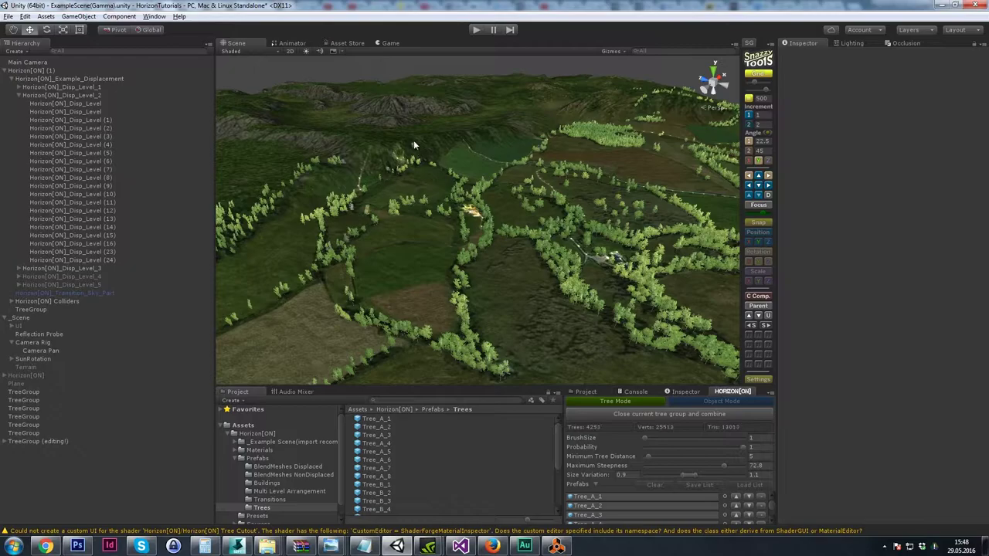
# - Scatter sparse trees over the hillsides with BrushSize 8, Probability 0.1 and Maximum Steepness 35, and close and combine the tree group
pyautogui.keyDown('alt'); pyautogui.moveTo(413, 145); pyautogui.dragTo(380, 209); pyautogui.keyUp('alt')
pyautogui.scroll(5, 380, 209)
pyautogui.moveTo(483, 224); pyautogui.dragTo(570, 230)
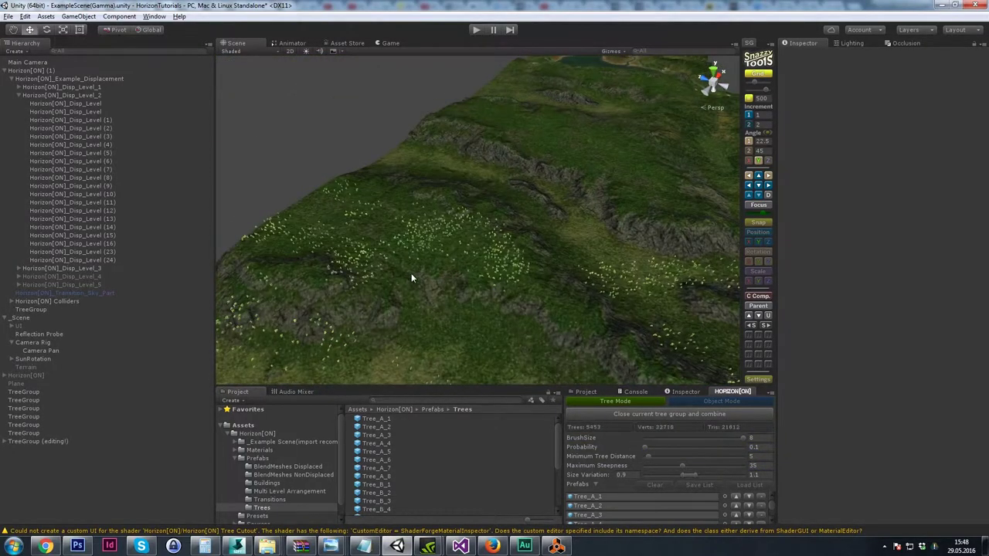
pyautogui.moveTo(411, 273)
pyautogui.mouseDown()
pyautogui.moveTo(306, 290)
pyautogui.moveTo(486, 213)
pyautogui.mouseUp()
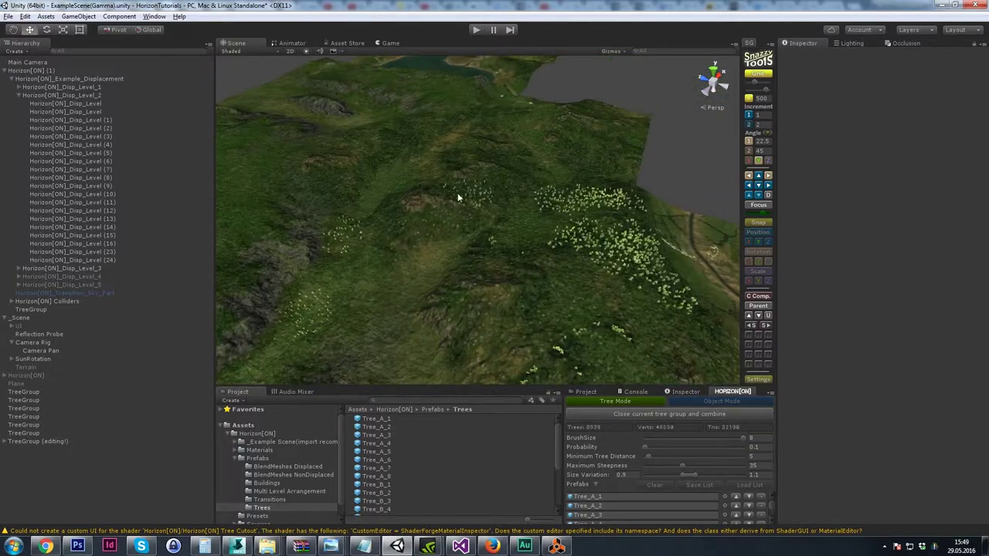
pyautogui.moveTo(457, 192); pyautogui.dragTo(580, 167)
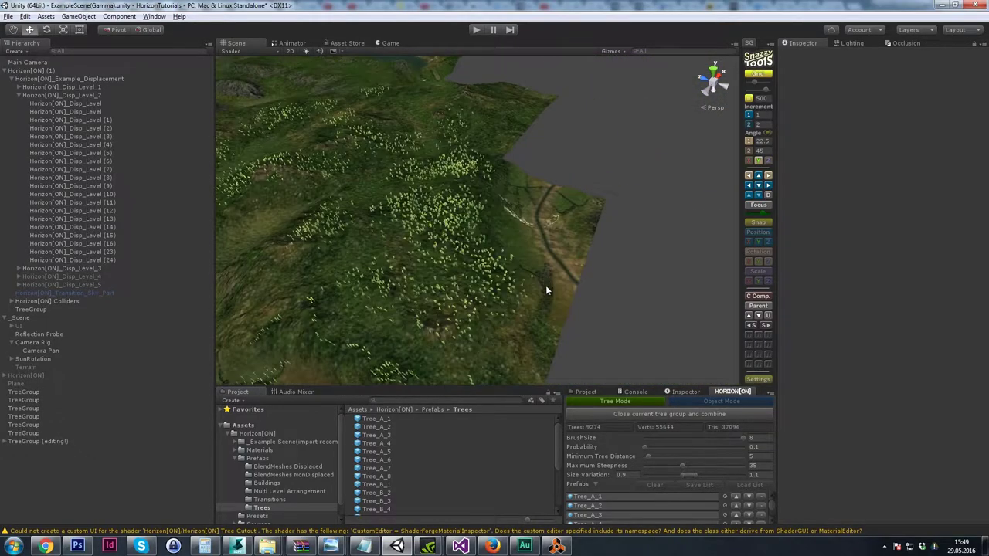
pyautogui.moveTo(546, 290); pyautogui.dragTo(335, 137)
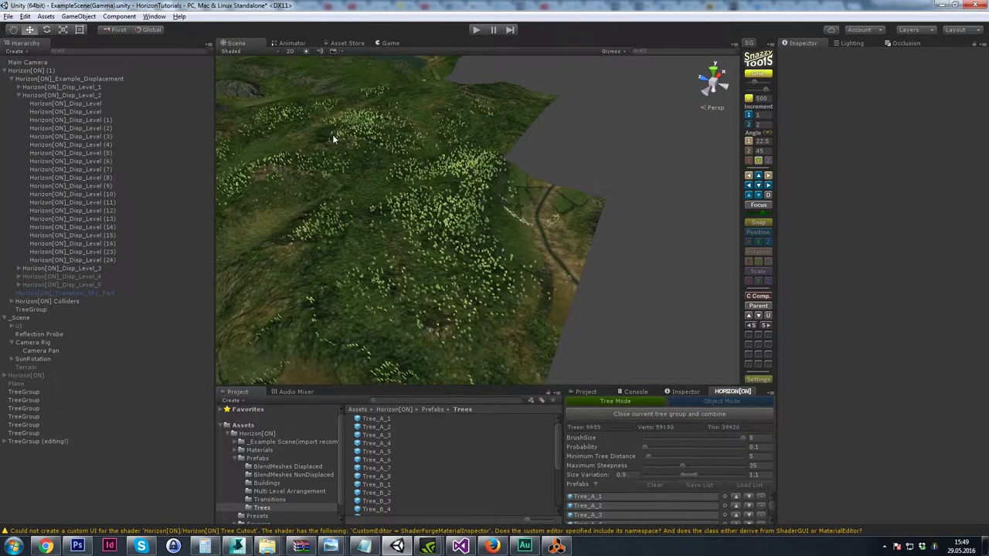
pyautogui.moveTo(335, 136); pyautogui.dragTo(325, 166)
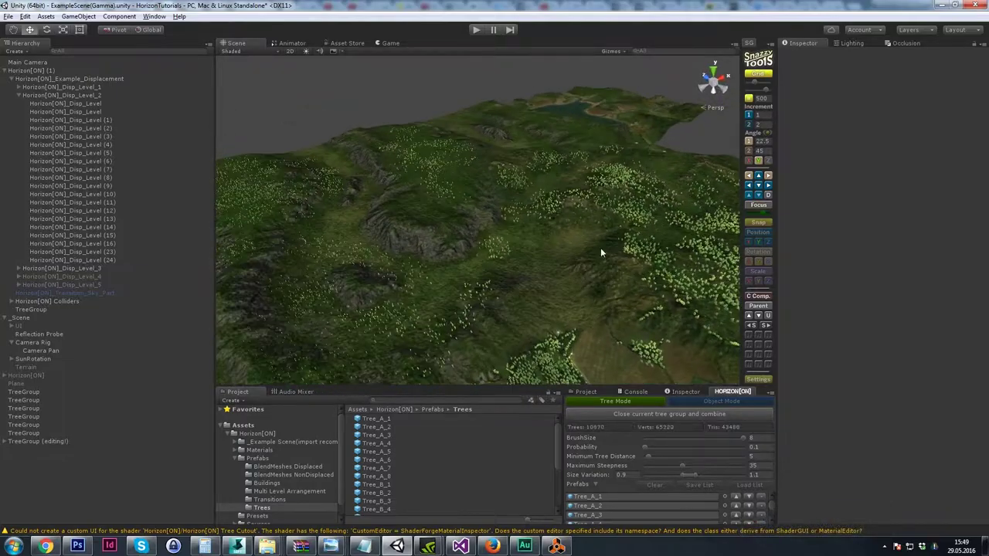
pyautogui.moveTo(601, 248); pyautogui.dragTo(400, 175)
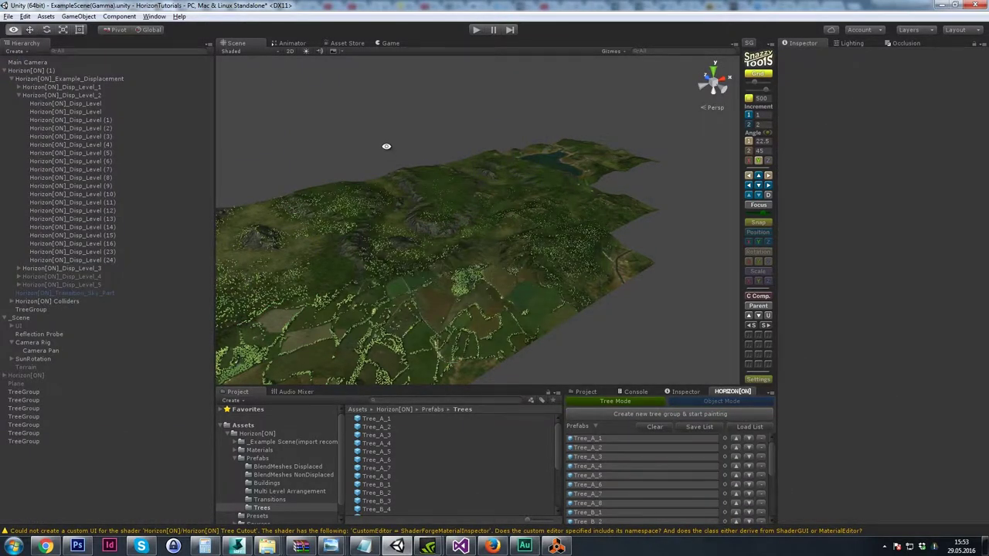
# - Set Diffuse Multi to 1 in the Horizon[ON] Trees material of the Tree_A_1 prefab
pyautogui.scroll(-3, 463, 198)
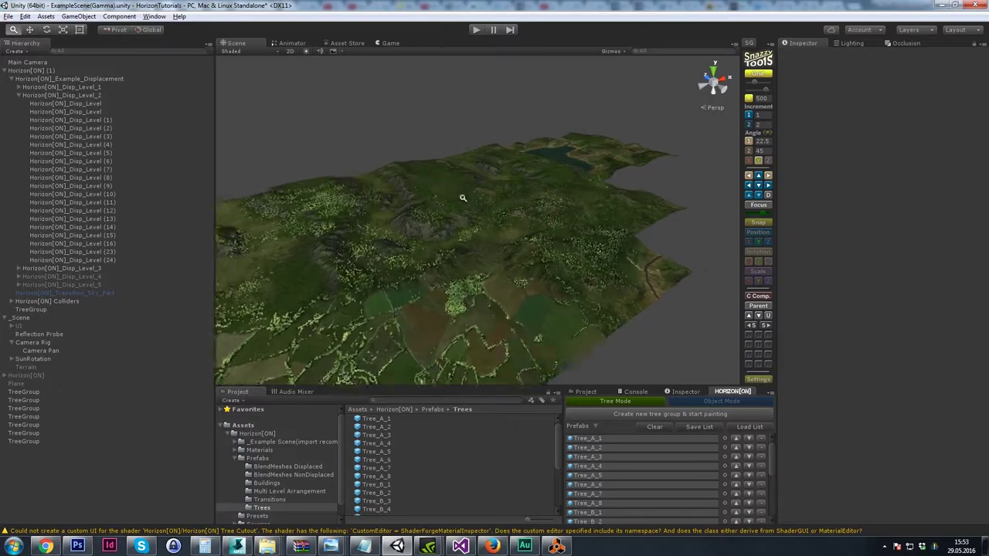
pyautogui.keyDown('alt'); pyautogui.moveTo(463, 198); pyautogui.dragTo(538, 296, button='right'); pyautogui.keyUp('alt')
pyautogui.keyDown('alt'); pyautogui.moveTo(539, 296); pyautogui.dragTo(517, 232, button='middle'); pyautogui.keyUp('alt')
pyautogui.keyDown('alt'); pyautogui.moveTo(517, 232); pyautogui.dragTo(482, 199, button='right'); pyautogui.keyUp('alt')
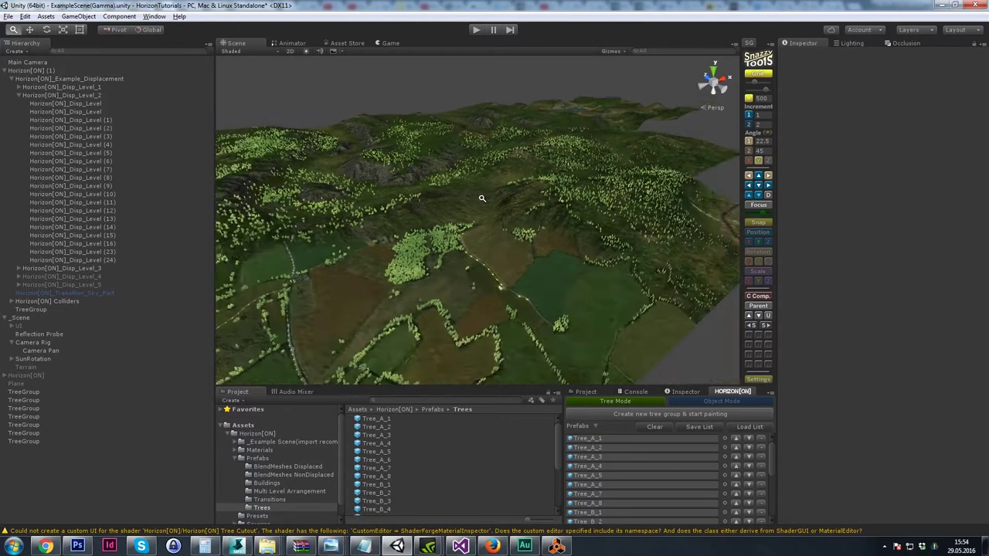
pyautogui.scroll(-3, 482, 198)
pyautogui.click(402, 419)
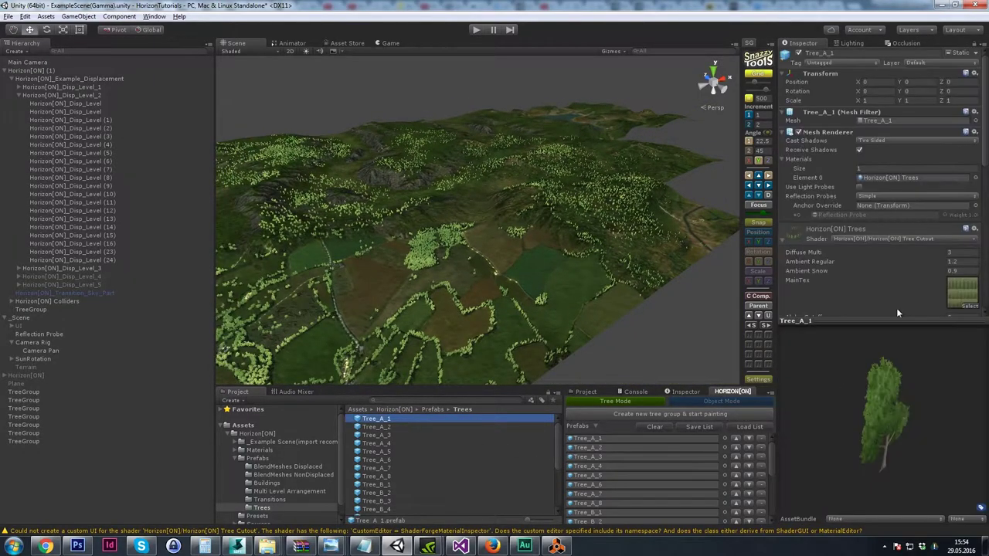
pyautogui.click(953, 253)
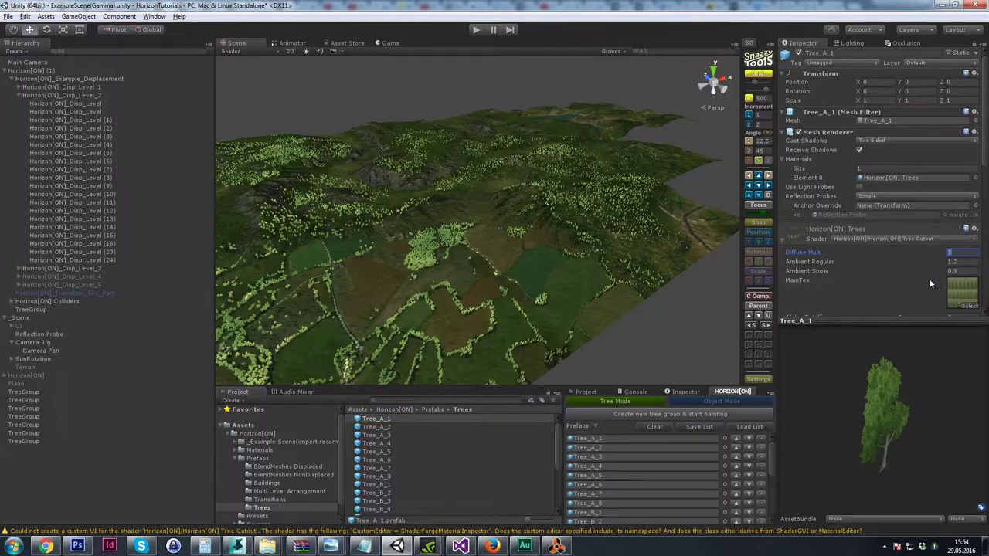
pyautogui.write('1')
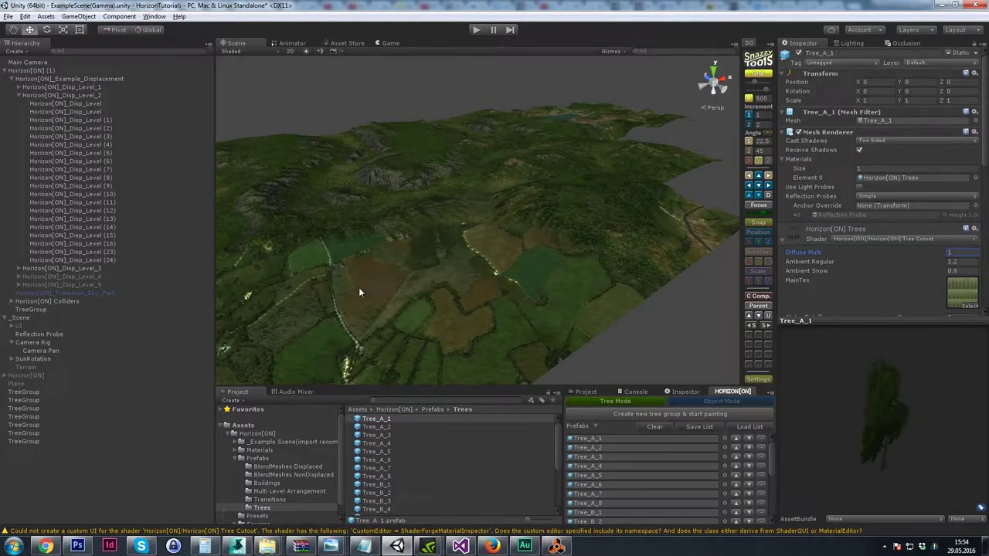
# - Parent all the top-level TreeGroup objects to Horizon[ON] (1)
pyautogui.click(23, 392)
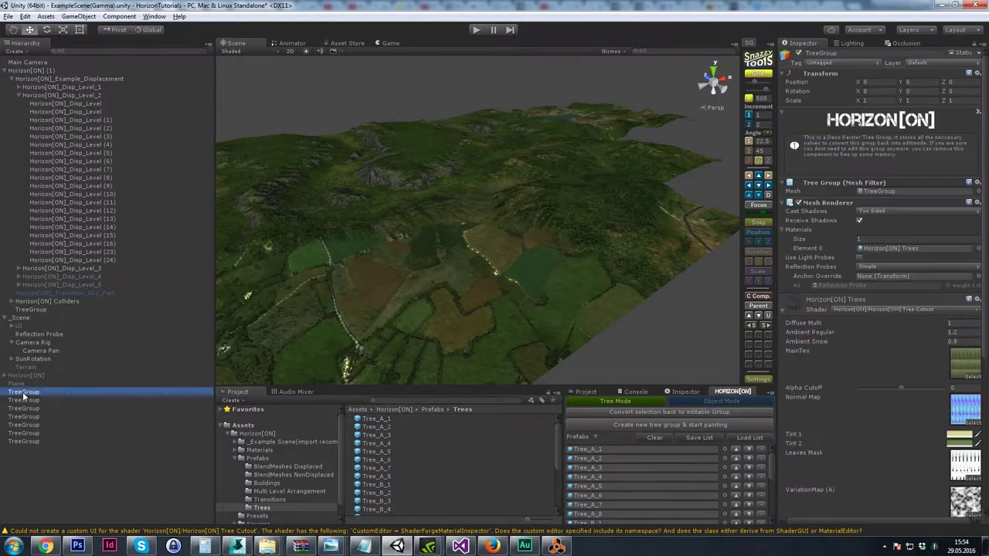
pyautogui.keyDown('shift'); pyautogui.click(36, 443); pyautogui.keyUp('shift')
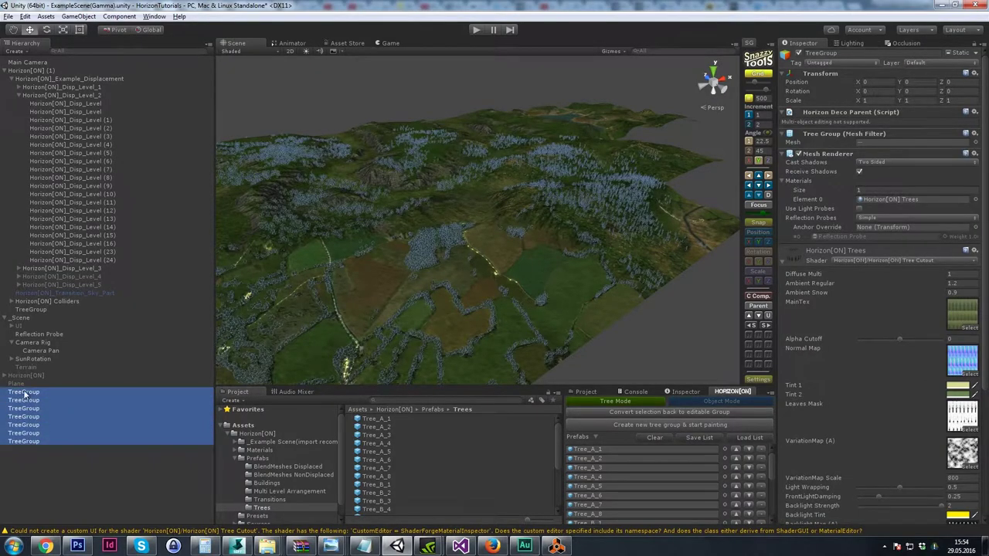
pyautogui.moveTo(25, 394); pyautogui.dragTo(38, 70)
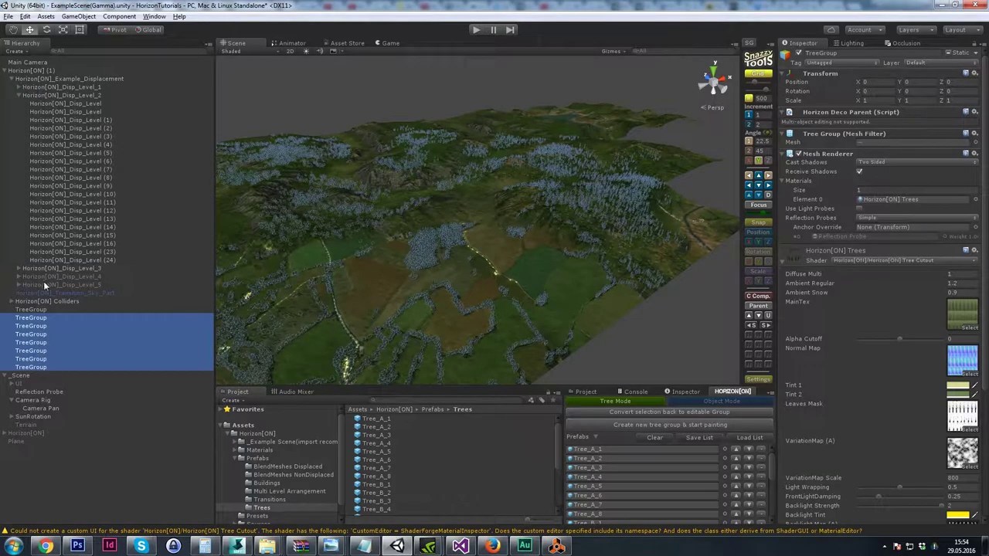
# - Select the tree groups under Horizon[ON] (1) and examine the wooded terrain from different angles and distances
pyautogui.click(31, 310)
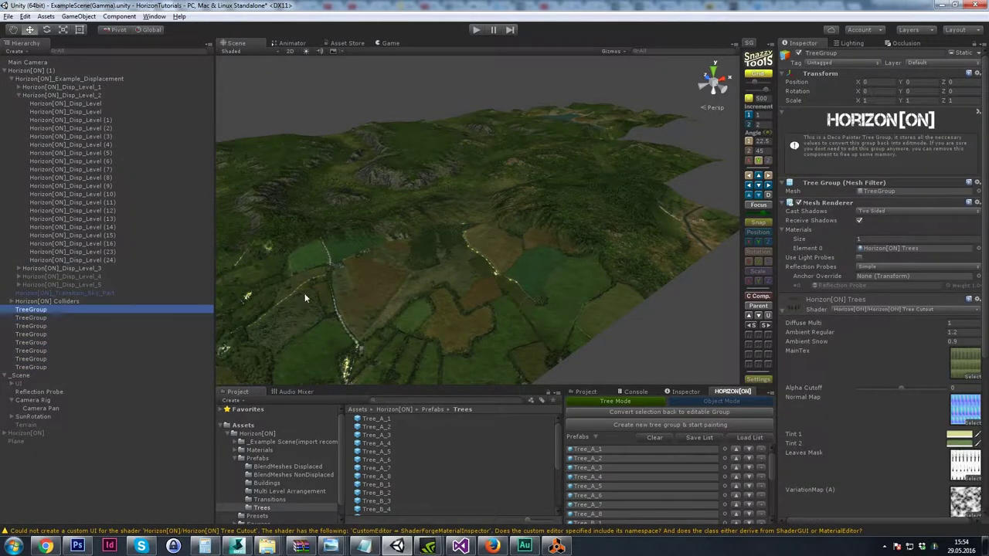
pyautogui.moveTo(462, 240); pyautogui.dragTo(259, 229, button='right')
pyautogui.moveTo(456, 213); pyautogui.dragTo(456, 243, button='right')
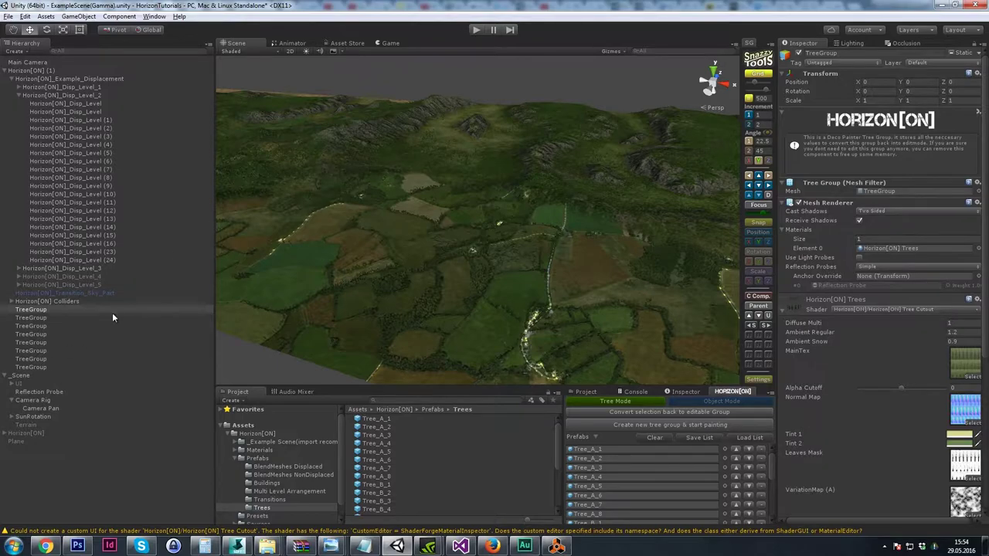
pyautogui.keyDown('shift'); pyautogui.click(37, 367); pyautogui.keyUp('shift')
pyautogui.moveTo(454, 282); pyautogui.dragTo(585, 242, button='right')
pyautogui.scroll(-3, 598, 234)
pyautogui.scroll(5, 598, 235)
pyautogui.moveTo(598, 235); pyautogui.dragTo(578, 227, button='middle')
pyautogui.moveTo(577, 228); pyautogui.dragTo(406, 338, button='right')
pyautogui.click(404, 334)
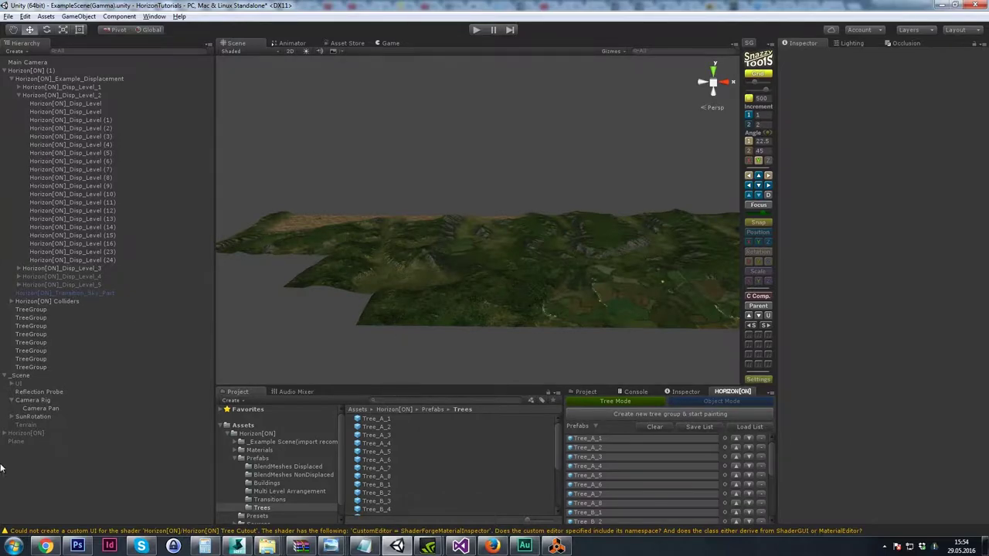
# - Activate Horizon[ON]_Disp_Level_4, Horizon[ON]_Disp_Level_5 and Horizon[ON]_Transition_Sky_Part
pyautogui.click(62, 276)
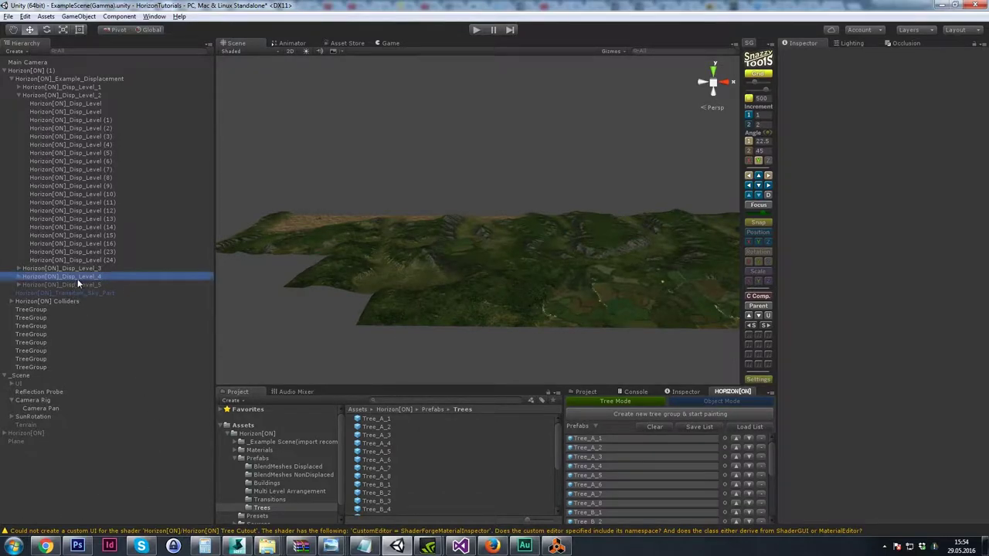
pyautogui.keyDown('shift'); pyautogui.click(62, 284); pyautogui.keyUp('shift')
pyautogui.click(800, 54)
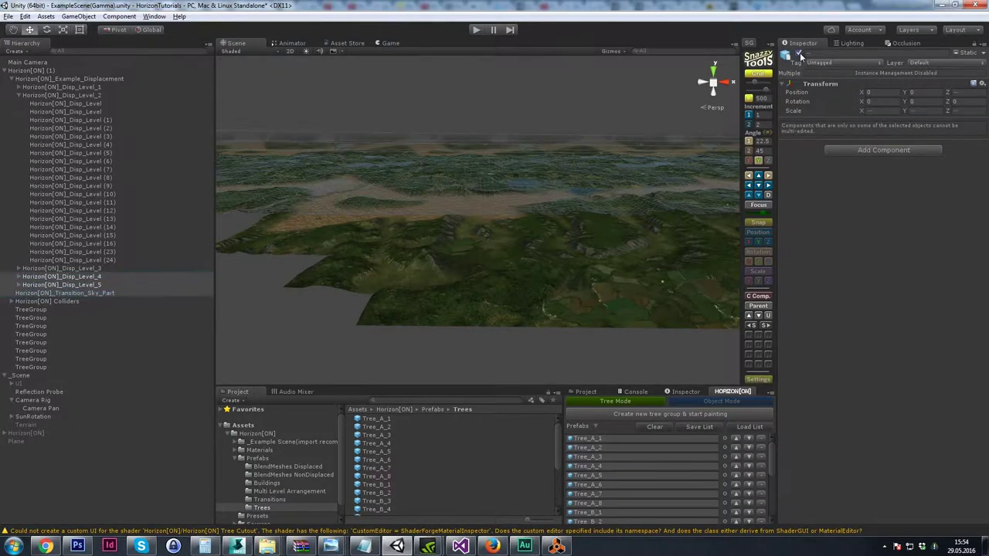
pyautogui.click(461, 350)
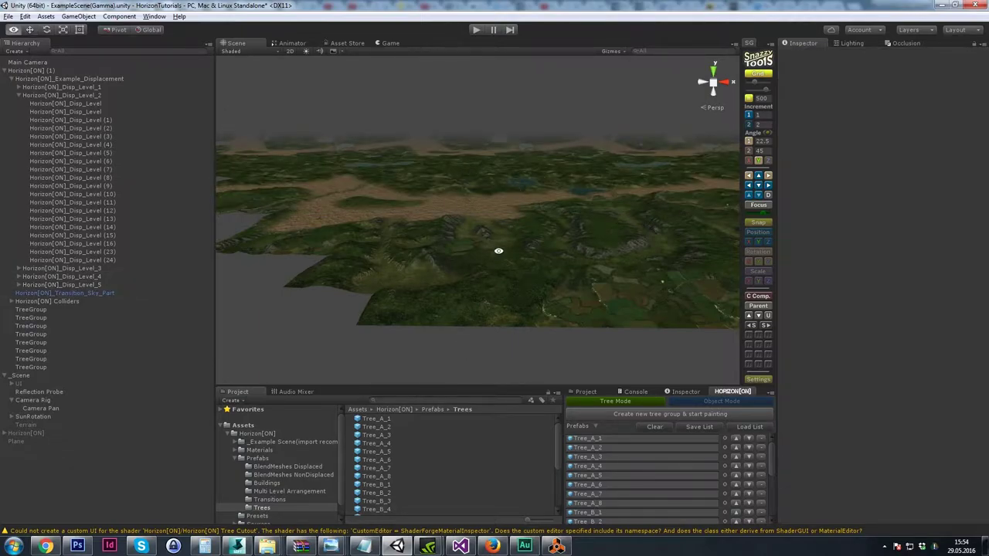
# - Deactivate the Horizon[ON] Colliders object
pyautogui.moveTo(503, 250); pyautogui.dragTo(419, 227, button='middle')
pyautogui.click(68, 301)
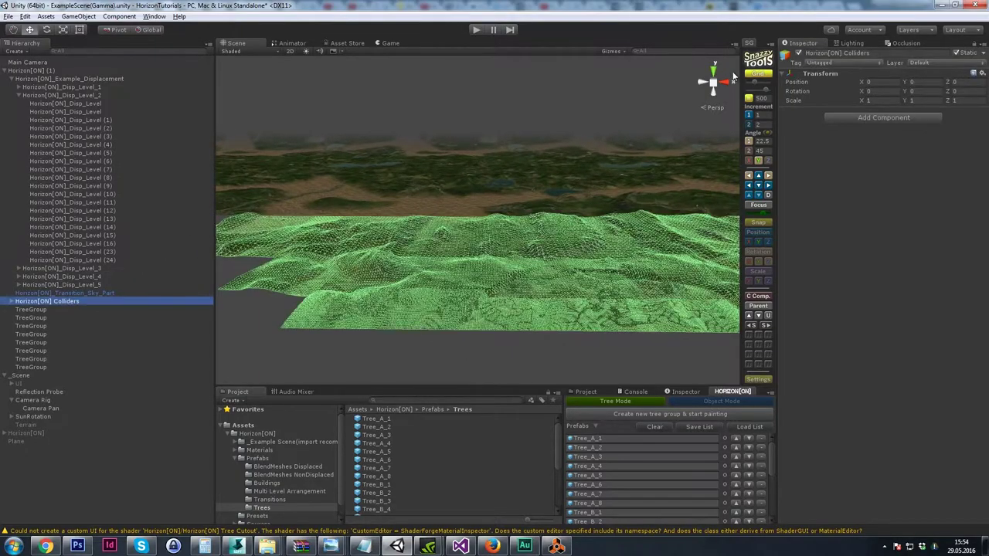
pyautogui.click(799, 54)
pyautogui.keyDown('alt'); pyautogui.moveTo(457, 219); pyautogui.dragTo(669, 266, button='right'); pyautogui.keyUp('alt')
pyautogui.keyDown('alt'); pyautogui.moveTo(526, 229); pyautogui.dragTo(545, 224); pyautogui.keyUp('alt')
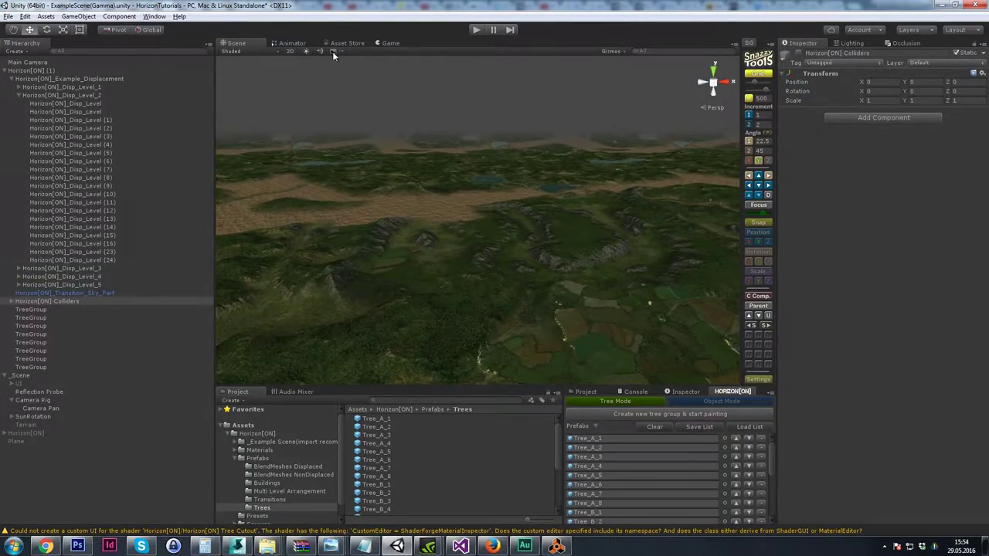
# - Enable scene lighting and the skybox, fog and lens flare effects in the Scene view
pyautogui.click(305, 52)
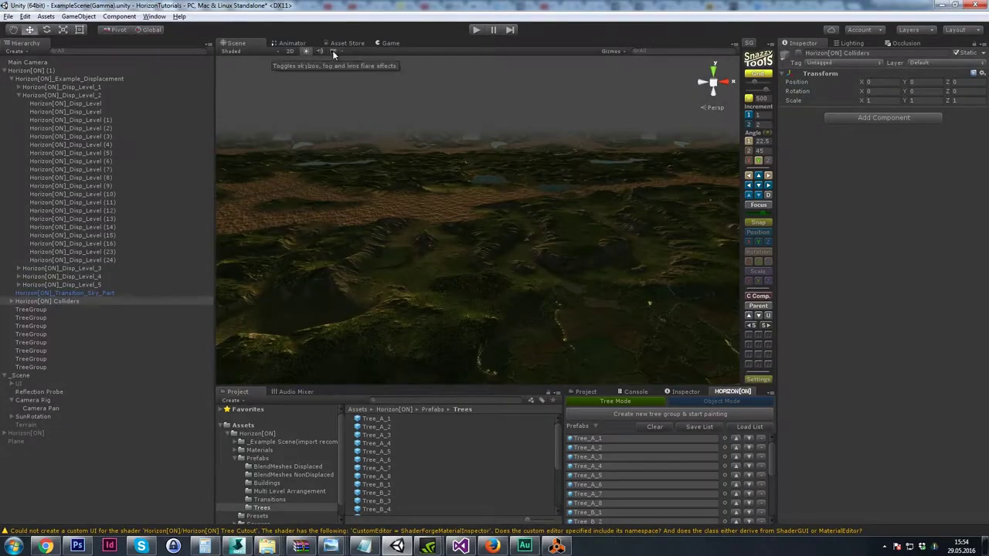
pyautogui.click(332, 50)
pyautogui.moveTo(363, 130); pyautogui.dragTo(362, 155, button='right')
# - Run the scene in play mode and restore the maximized Game view to its docked size
pyautogui.click(476, 30)
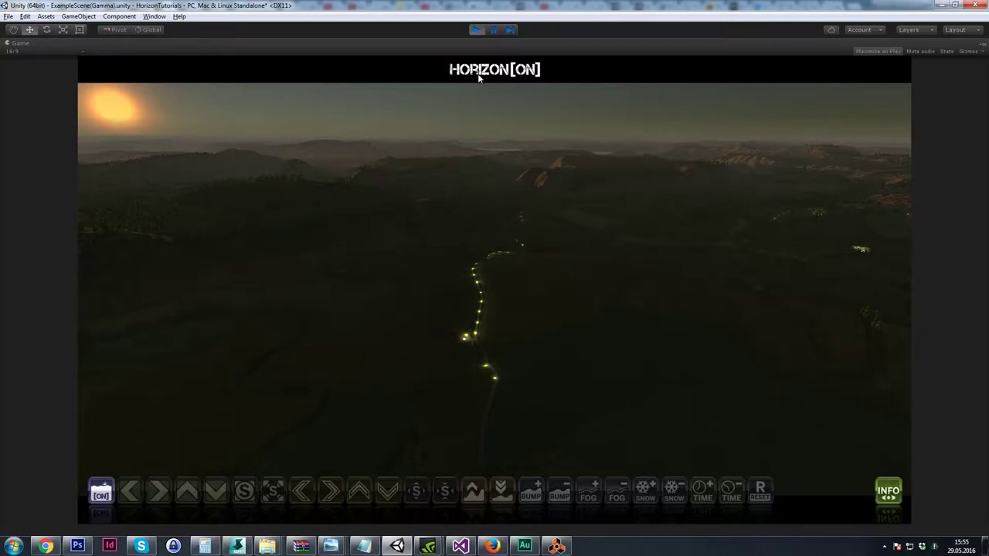
pyautogui.rightClick(494, 40)
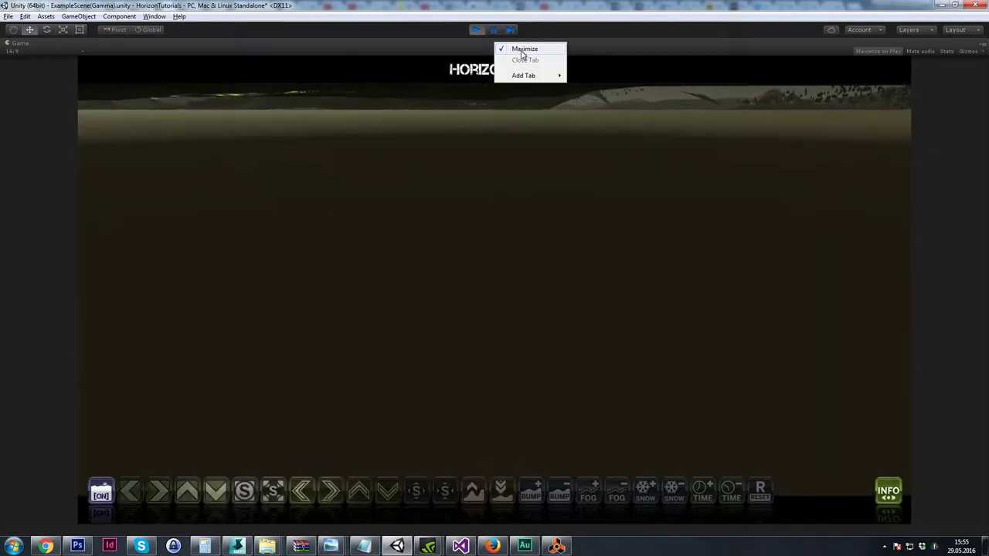
pyautogui.moveTo(466, 150); pyautogui.dragTo(495, 66, button='right')
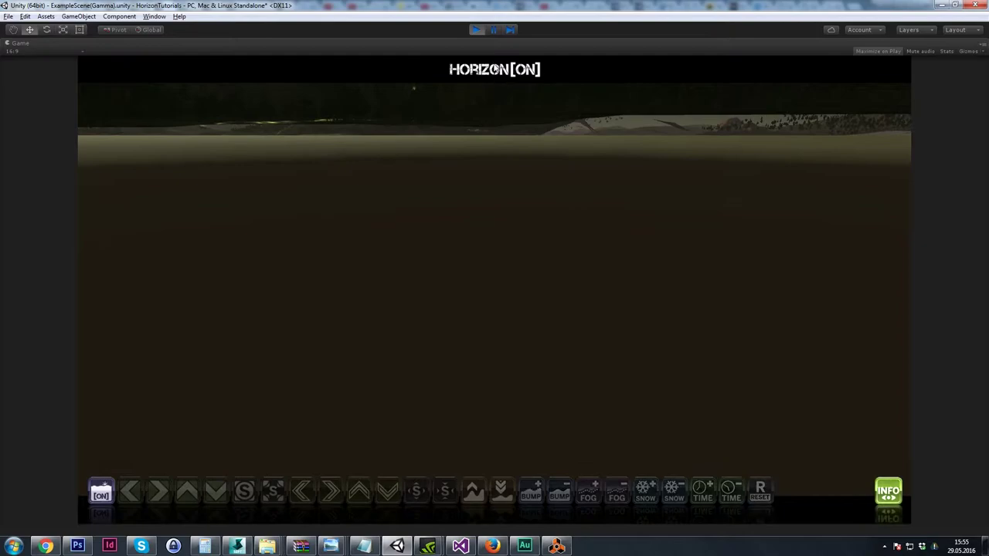
pyautogui.rightClick(495, 44)
pyautogui.click(515, 47)
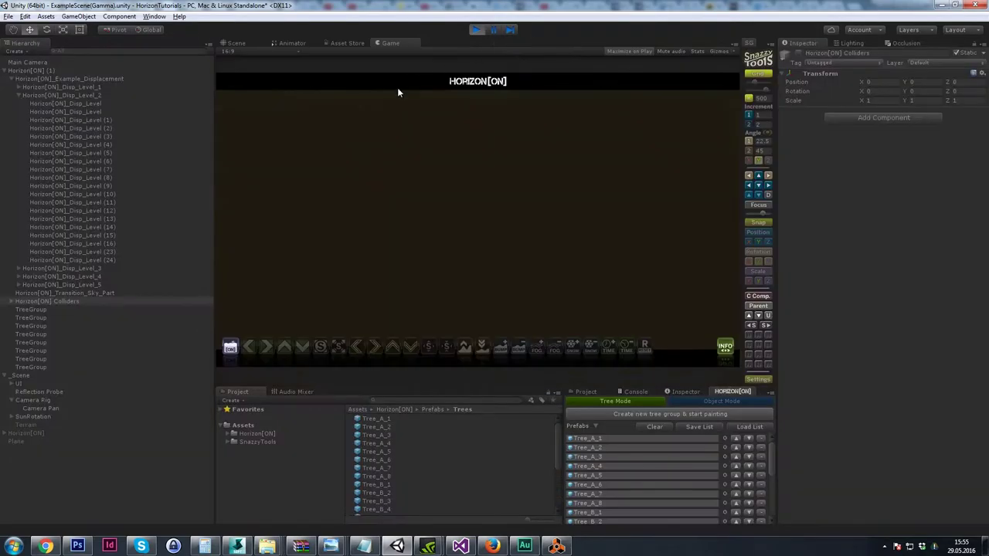
# - Raise the Main Camera to a Y position of about 371 and widen its field of view to 64.3
pyautogui.click(20, 376)
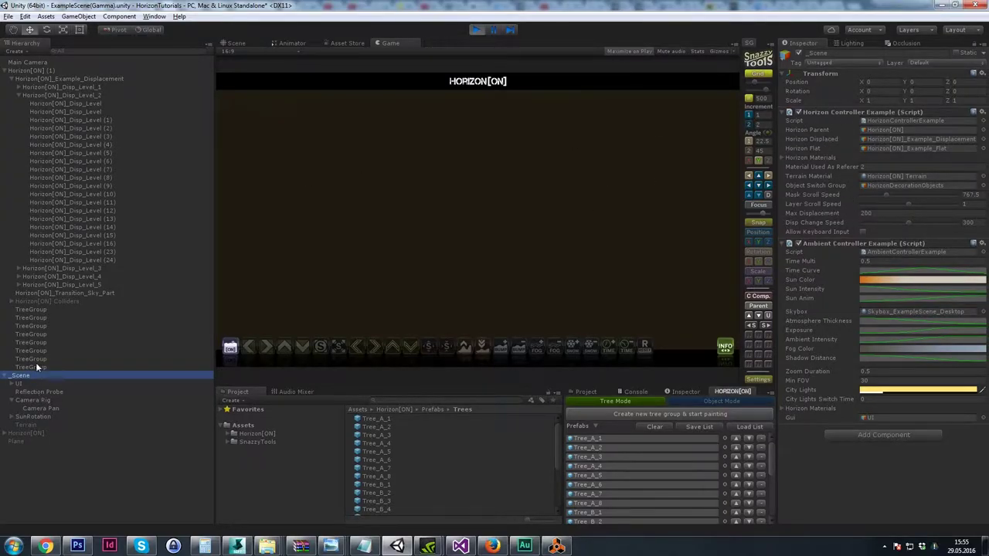
pyautogui.click(28, 62)
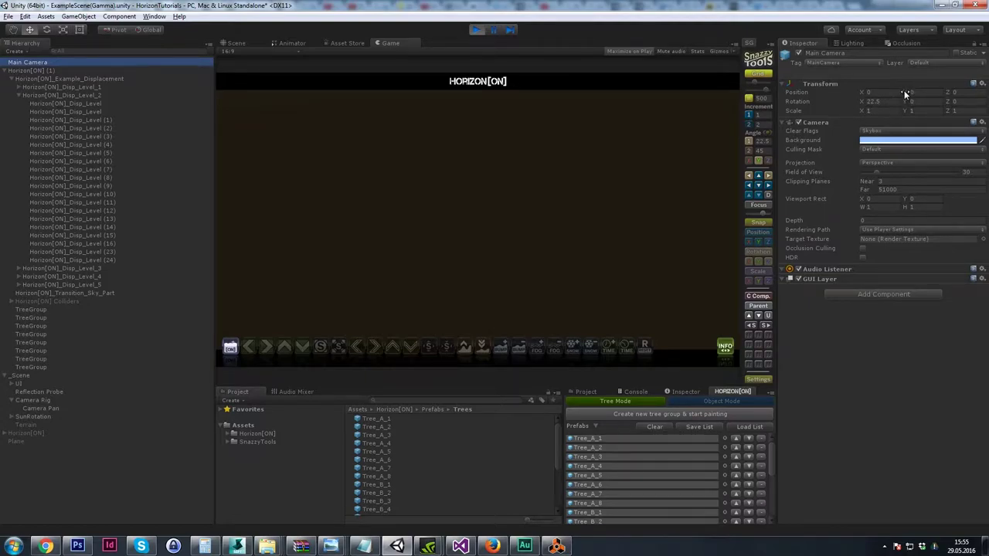
pyautogui.moveTo(905, 93); pyautogui.dragTo(27, 82)
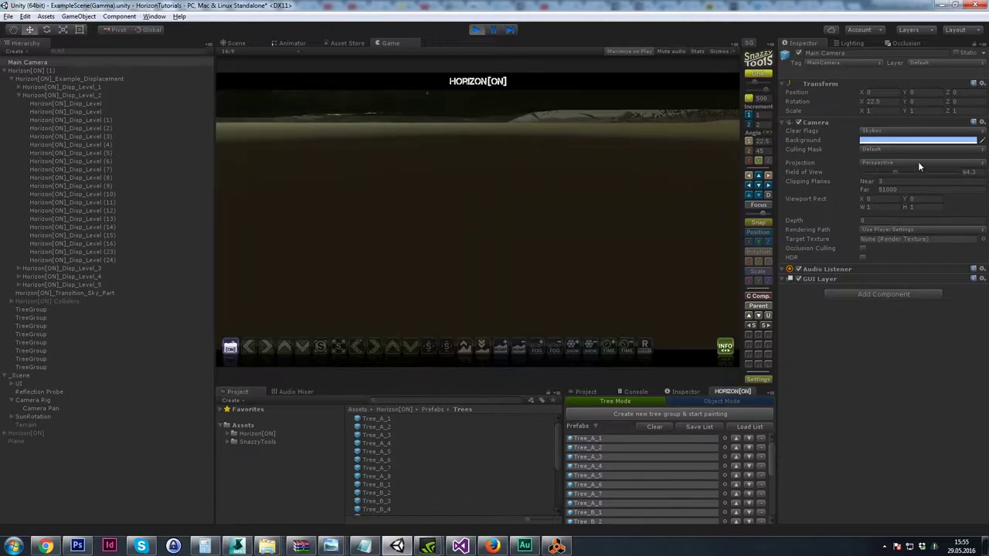
pyautogui.moveTo(908, 102); pyautogui.dragTo(720, 211)
pyautogui.hotkey('ctrl', 'z')
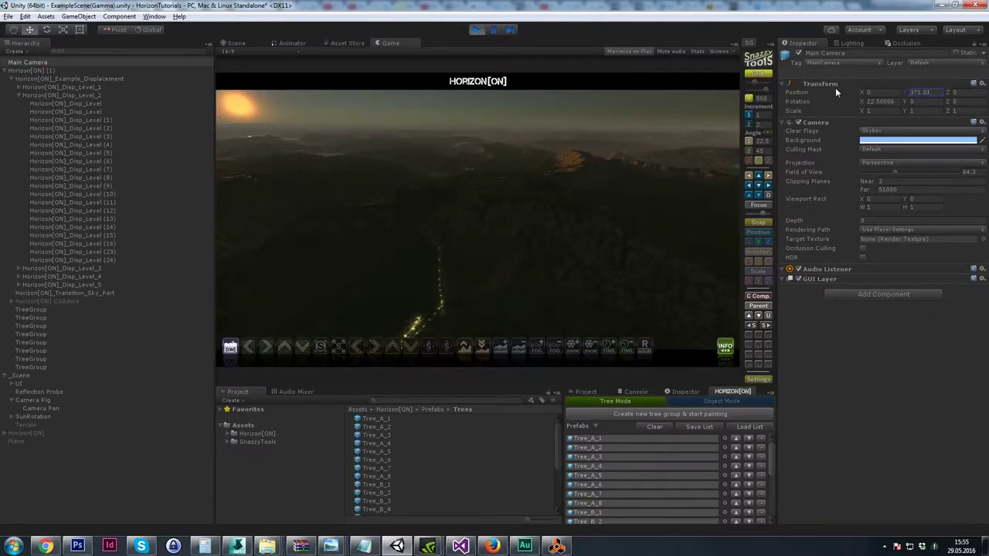
# - Preview the landscape by moving the Main Camera along X, entering X positions of 7000, -7000 and finally -7500
pyautogui.moveTo(863, 94); pyautogui.dragTo(328, 66)
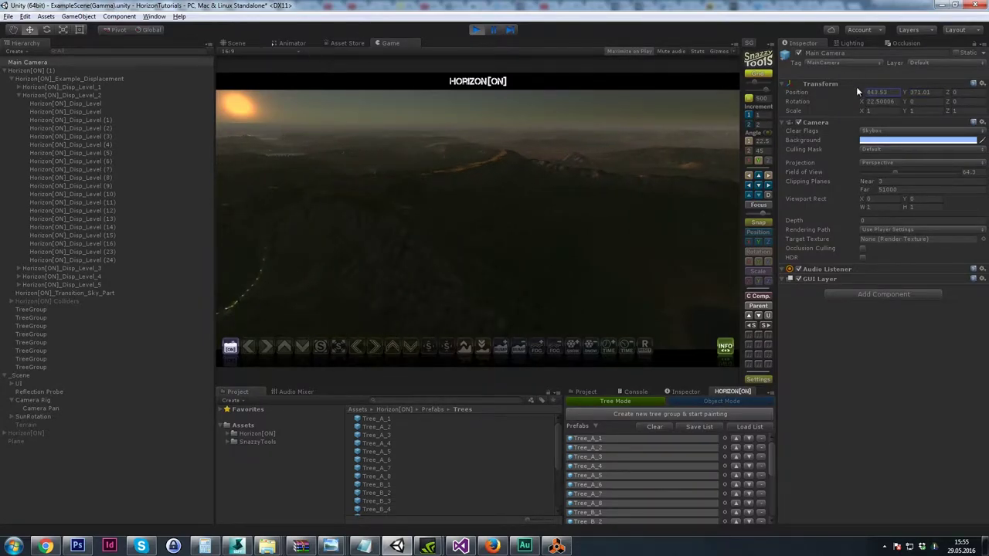
pyautogui.moveTo(892, 90); pyautogui.dragTo(848, 92)
pyautogui.write('7000')
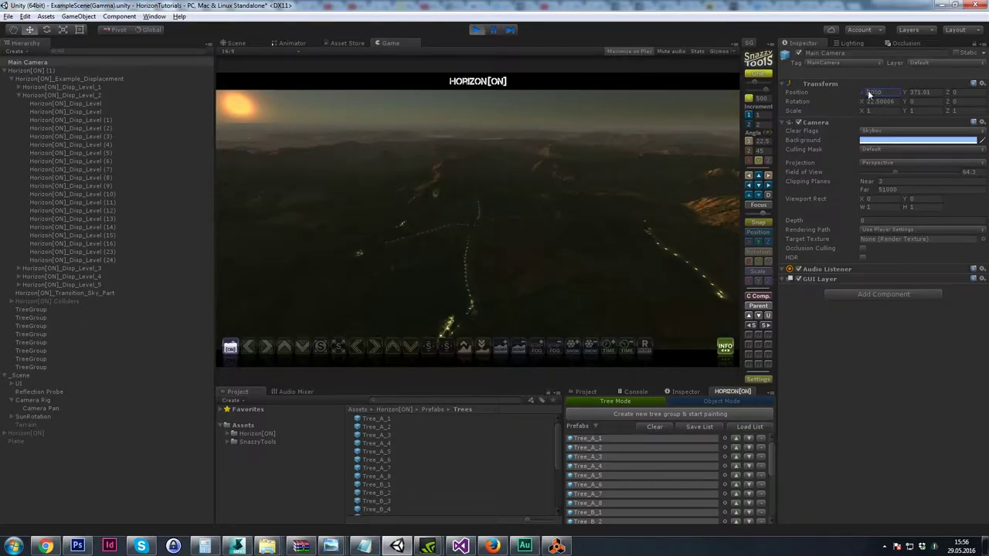
pyautogui.moveTo(869, 91); pyautogui.dragTo(886, 95)
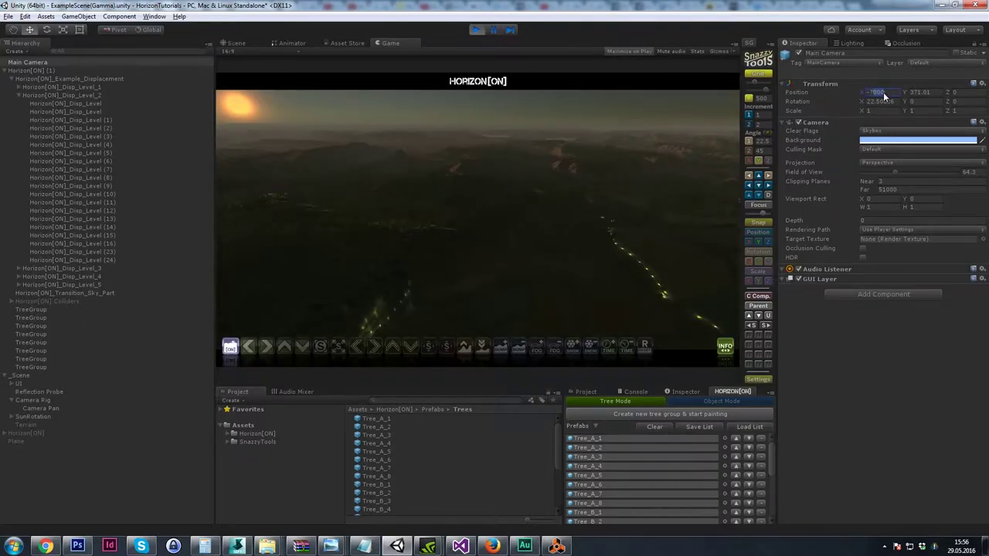
pyautogui.write('7500')
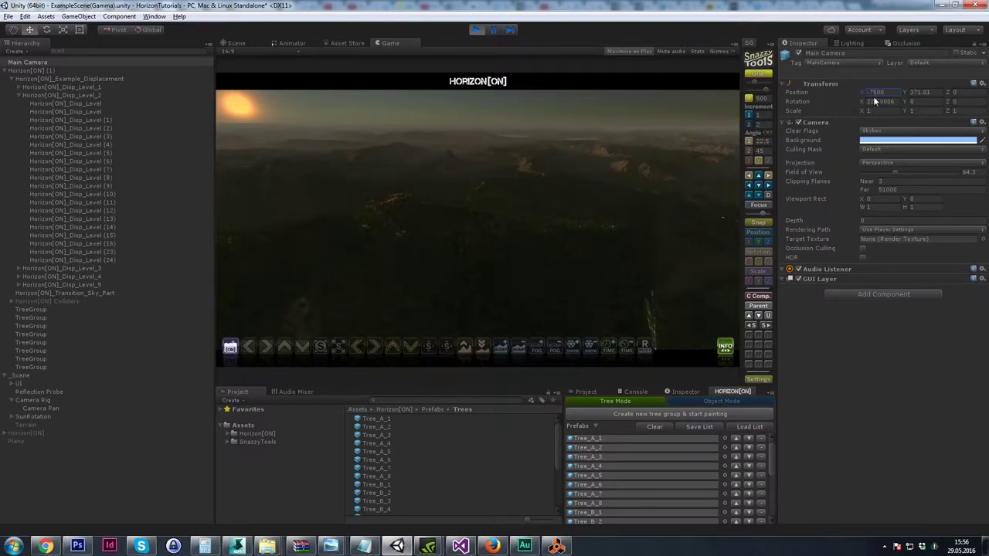
# - Move the Main Camera to X 2166 and lower it to a Y position of about 337.3 with an X rotation of 19.9
pyautogui.moveTo(863, 96); pyautogui.dragTo(794, 86)
pyautogui.moveTo(862, 93); pyautogui.dragTo(721, 197)
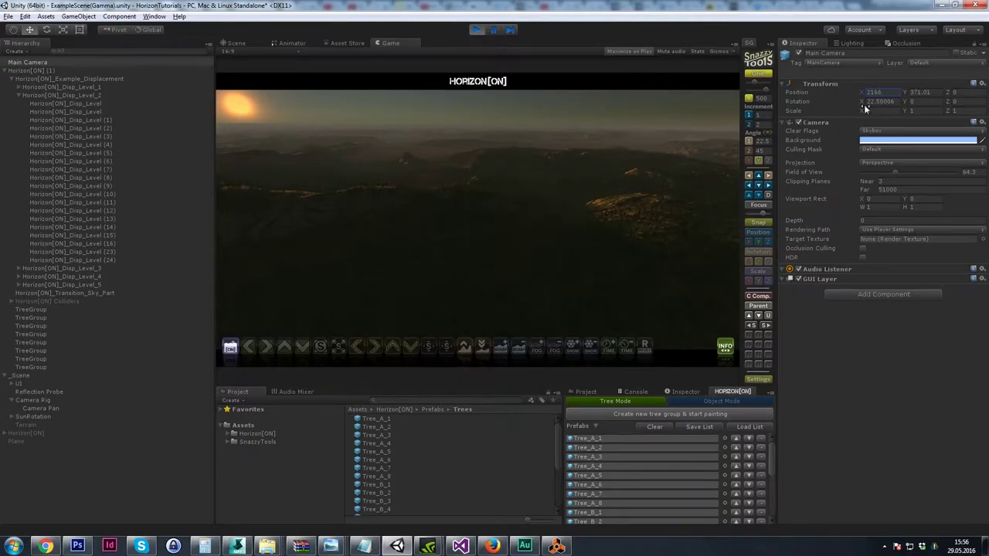
pyautogui.moveTo(906, 93); pyautogui.dragTo(59, 83)
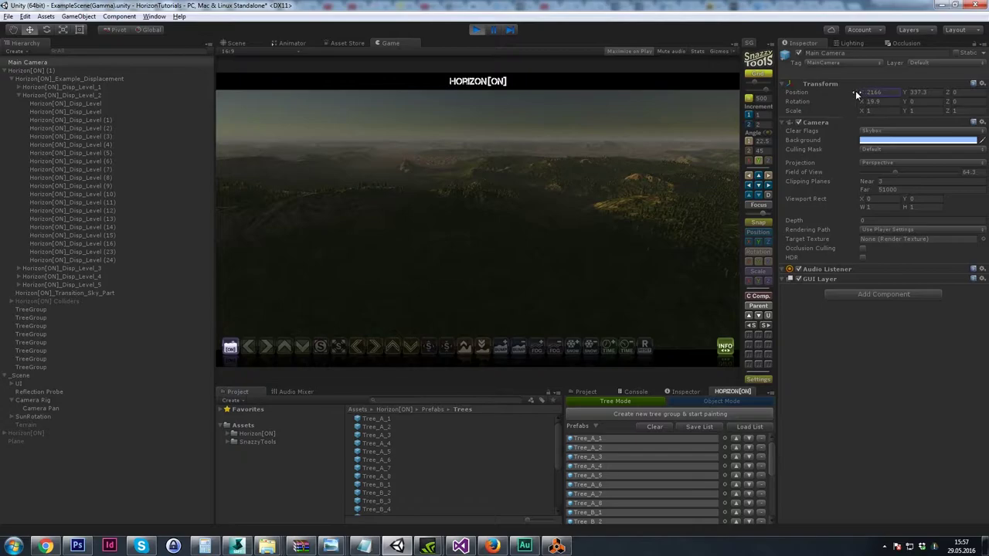
# - Sweep the Main Camera's X position across the landscape and stop at about -7054 to examine the terrain in different light
pyautogui.moveTo(856, 90); pyautogui.dragTo(33, 277)
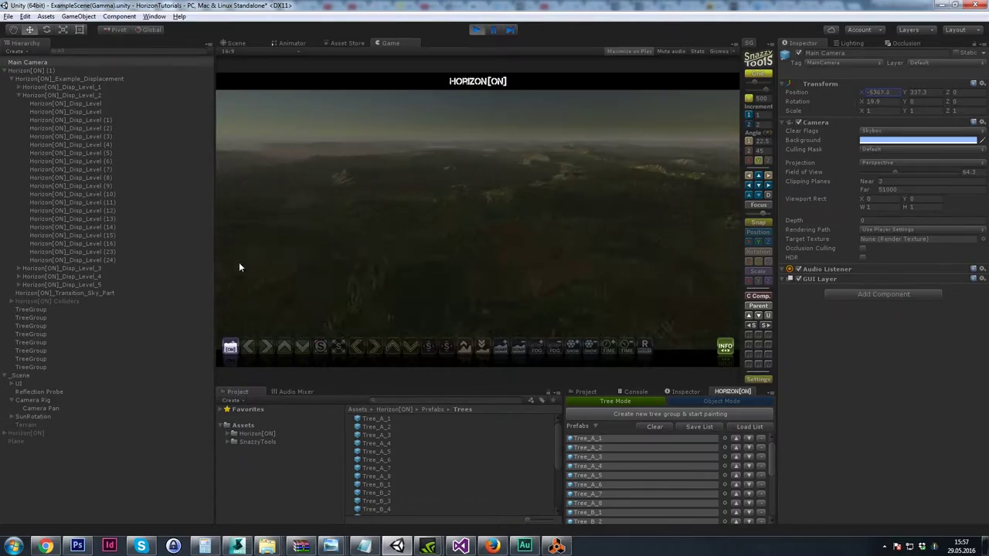
pyautogui.moveTo(238, 267); pyautogui.dragTo(857, 176)
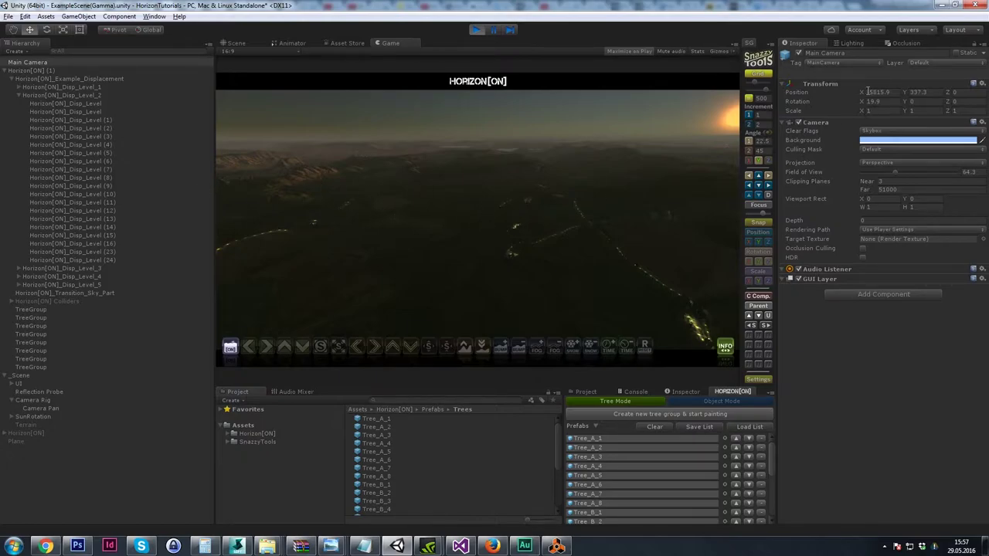
pyautogui.moveTo(863, 94); pyautogui.dragTo(713, 107)
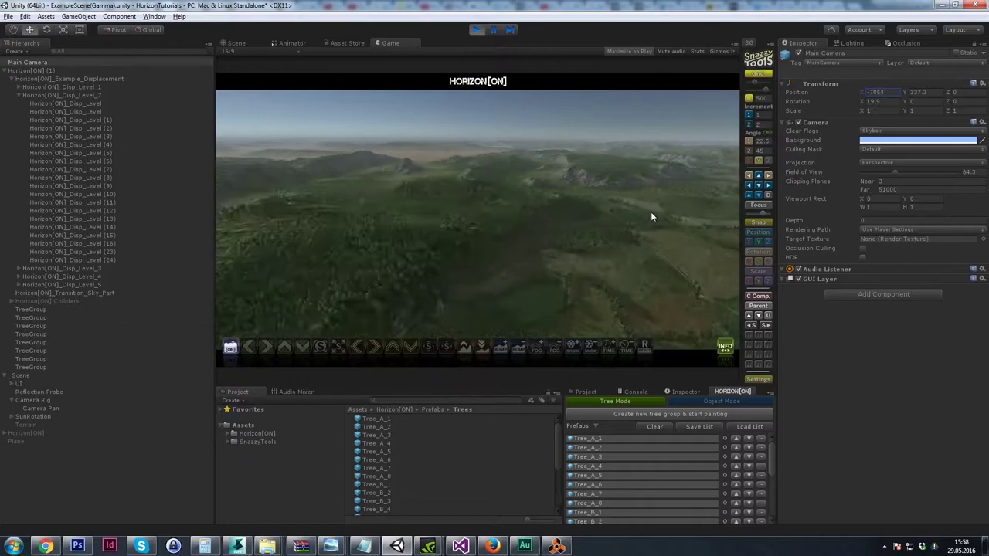
# - View the trees from a Y position of 72, and raise the Main Camera to about 229 with its X rotation at 15.5
pyautogui.moveTo(907, 93); pyautogui.dragTo(842, 103)
pyautogui.moveTo(899, 90); pyautogui.dragTo(714, 129)
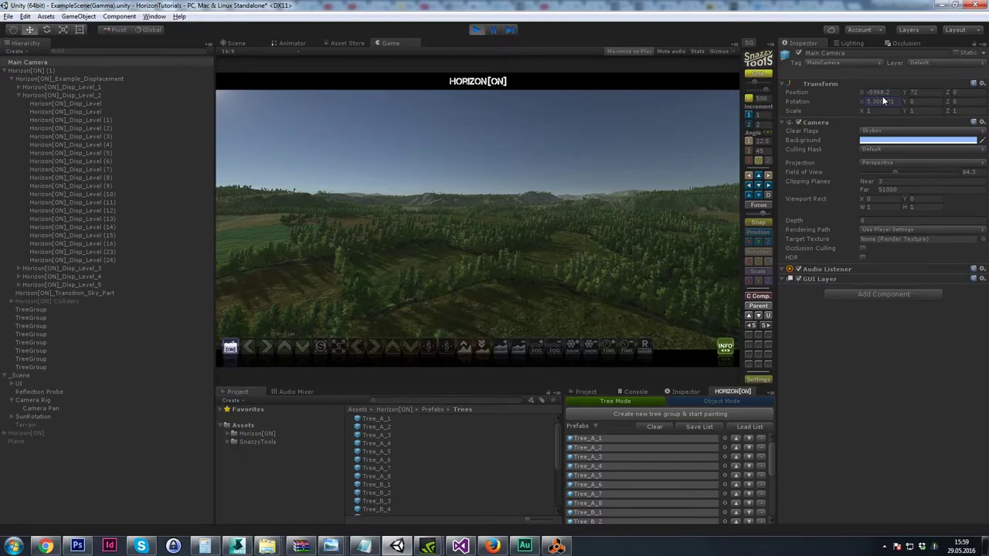
pyautogui.moveTo(905, 92); pyautogui.dragTo(566, 92)
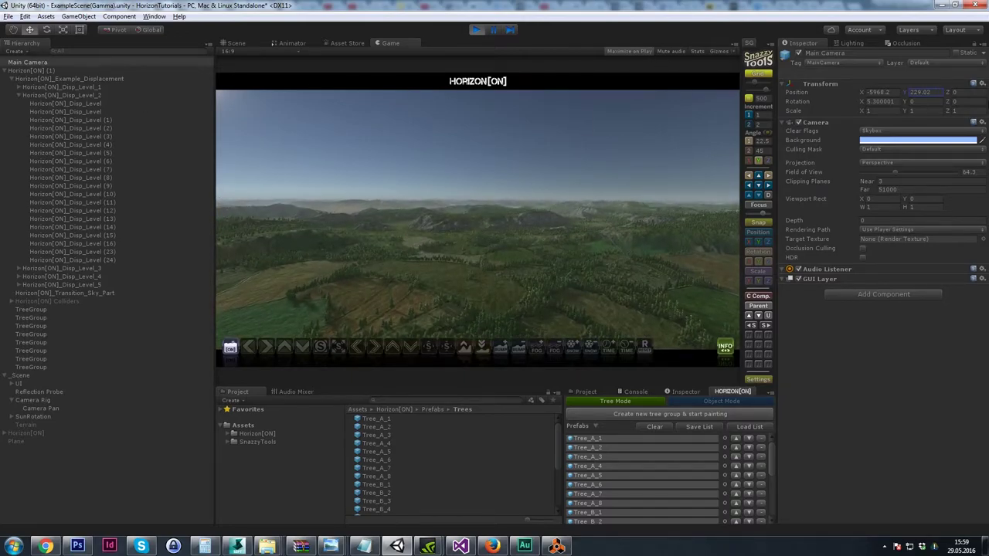
pyautogui.moveTo(863, 105)
pyautogui.mouseDown()
pyautogui.moveTo(829, 107)
pyautogui.moveTo(879, 108)
pyautogui.mouseUp()
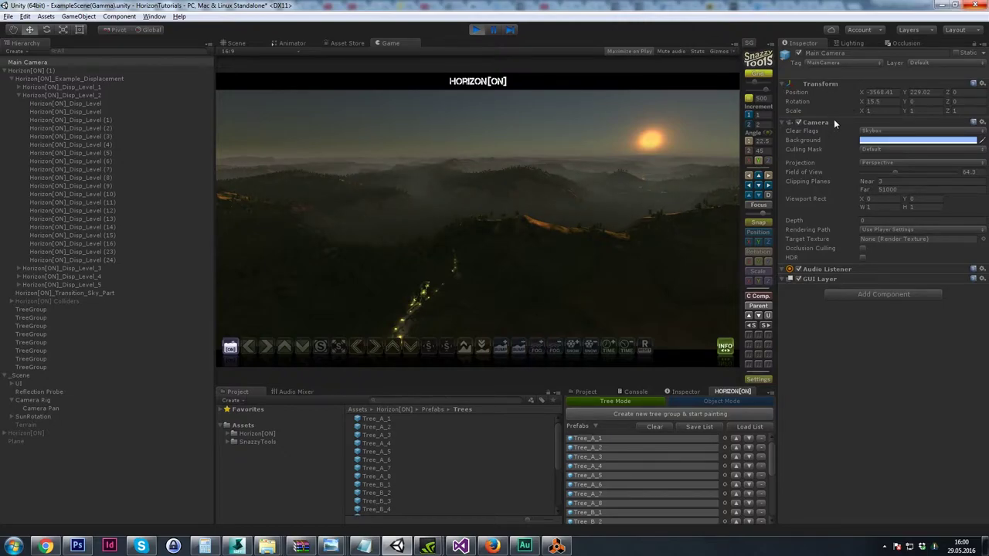
# - Move the Main Camera to X 4268, keep its field of view at 64.3, and lower it to a Y position of about 69
pyautogui.moveTo(862, 93); pyautogui.dragTo(722, 202)
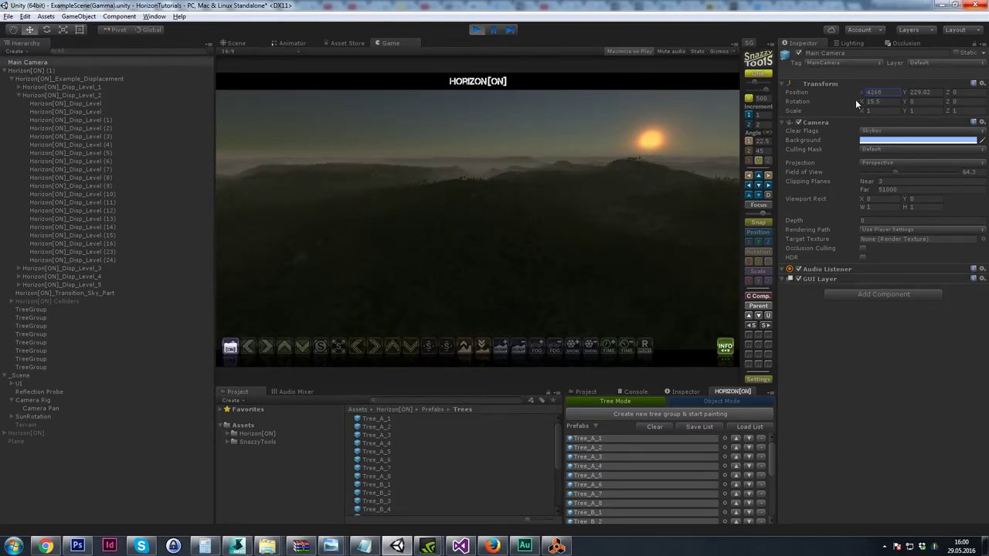
pyautogui.moveTo(896, 171)
pyautogui.mouseDown()
pyautogui.moveTo(877, 177)
pyautogui.moveTo(896, 173)
pyautogui.mouseUp()
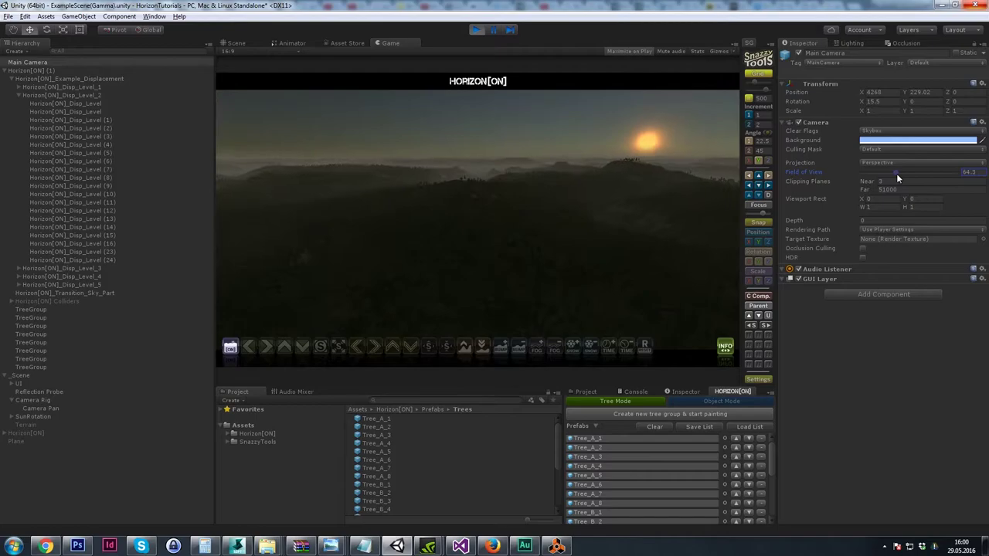
pyautogui.moveTo(903, 92); pyautogui.dragTo(755, 190)
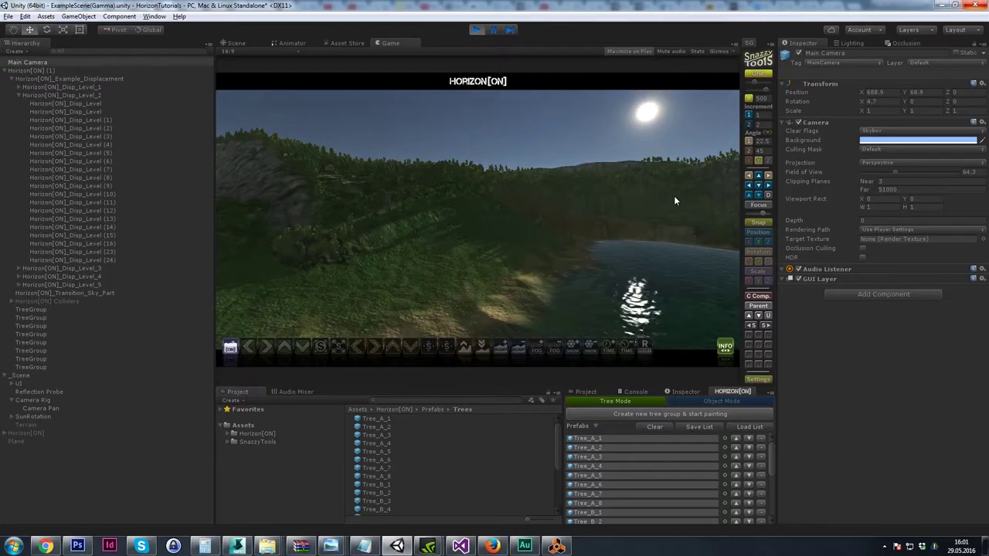
# - View the landscape from above with the Main Camera at X 5729, Y 696.5 and an X rotation of 31.9
pyautogui.moveTo(861, 93); pyautogui.dragTo(452, 287)
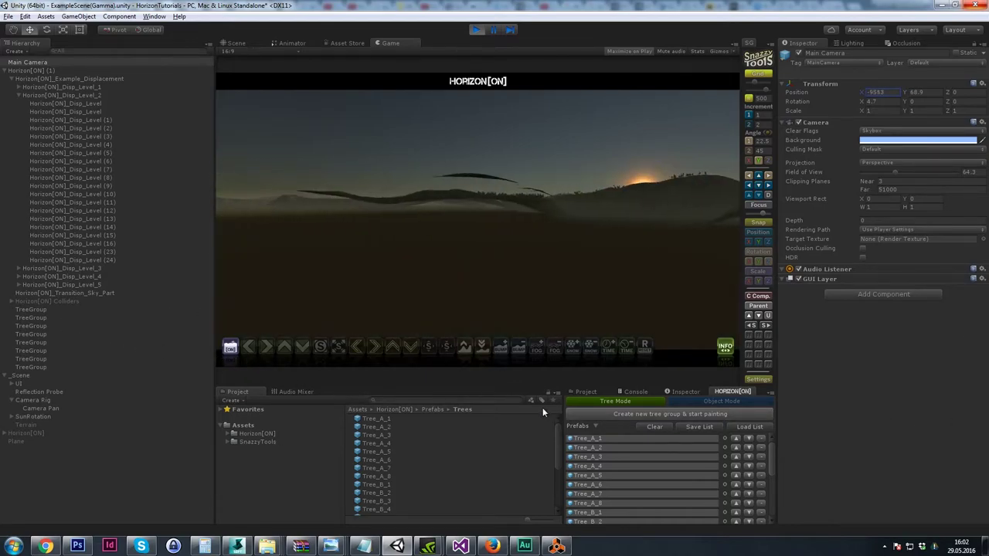
pyautogui.moveTo(862, 101); pyautogui.dragTo(795, 437)
pyautogui.moveTo(861, 94); pyautogui.dragTo(986, 83)
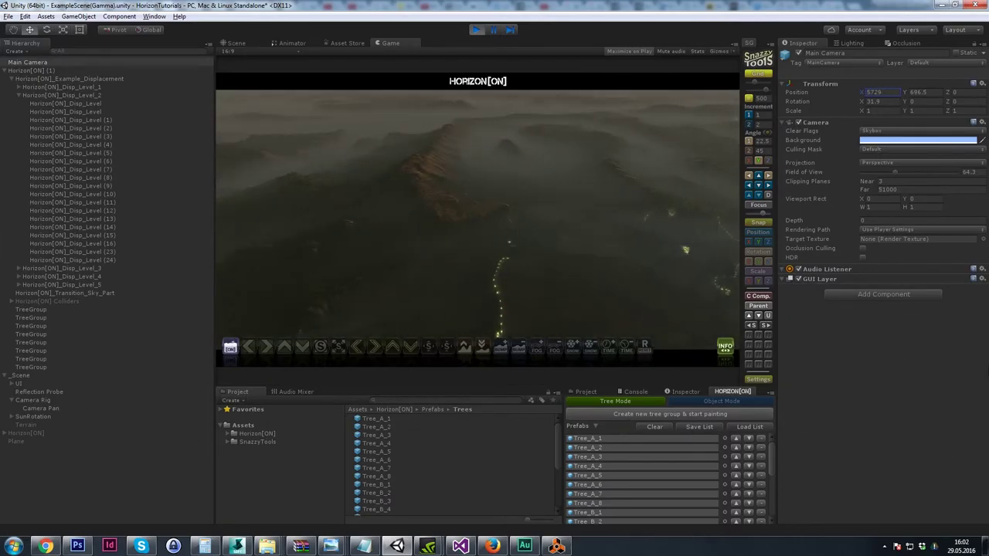
# - Increase the snow amount and view the snowy trees with the Main Camera at an X position of about -6585
pyautogui.click(574, 351)
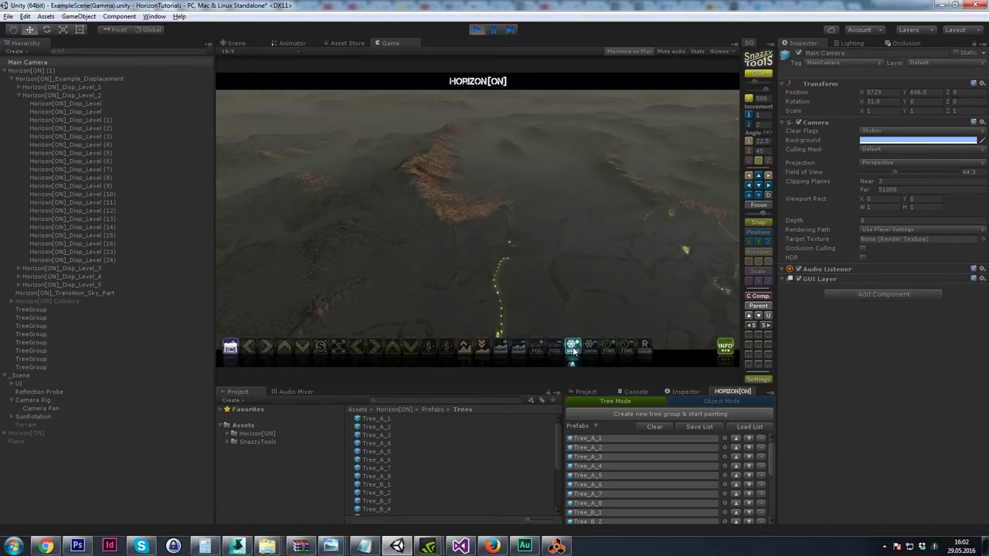
pyautogui.moveTo(862, 95); pyautogui.dragTo(595, 123)
pyautogui.moveTo(699, 179); pyautogui.dragTo(672, 193)
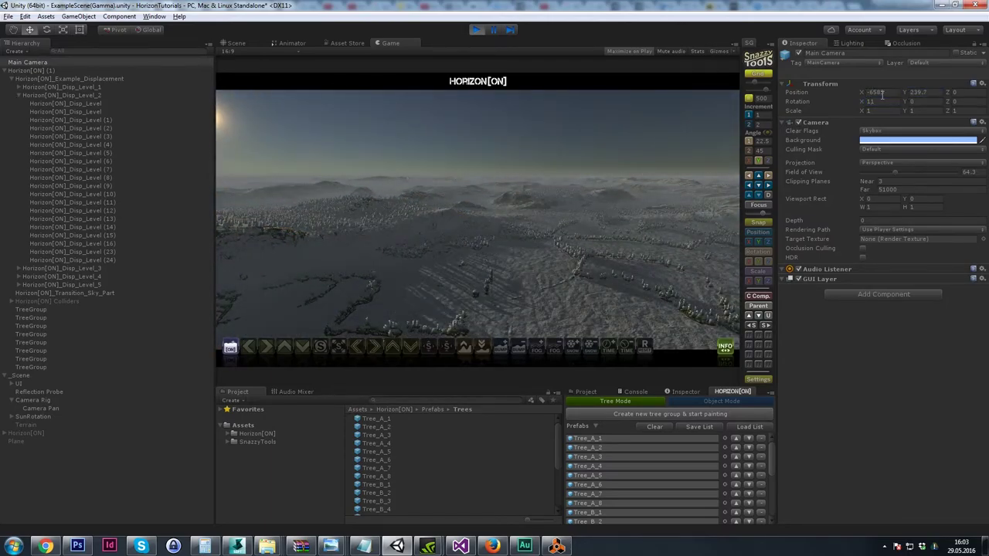
# - Move the Main Camera to X -8088 and lower it to about Y 210 with an X rotation of 10.4 to examine the forest
pyautogui.moveTo(863, 93); pyautogui.dragTo(504, 272)
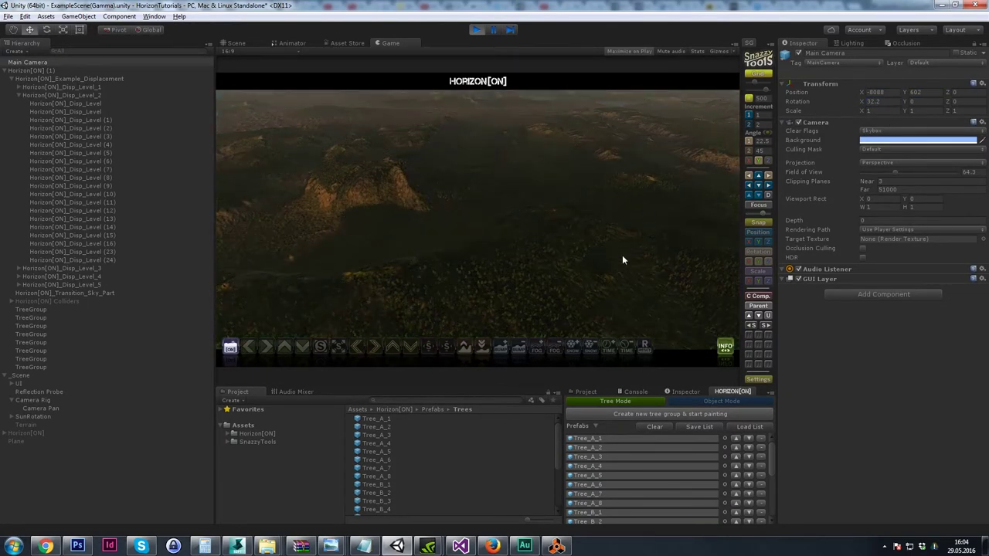
pyautogui.moveTo(905, 93); pyautogui.dragTo(801, 143)
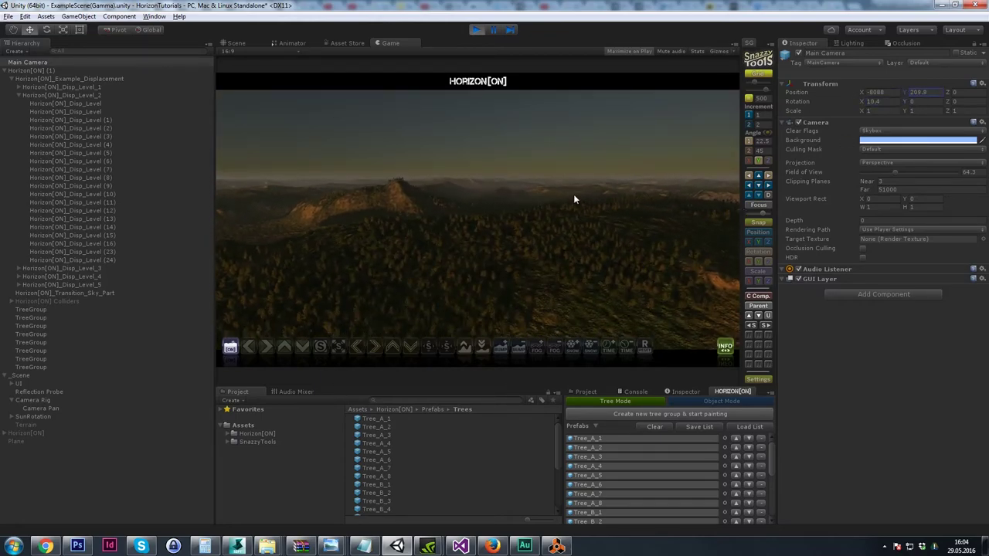